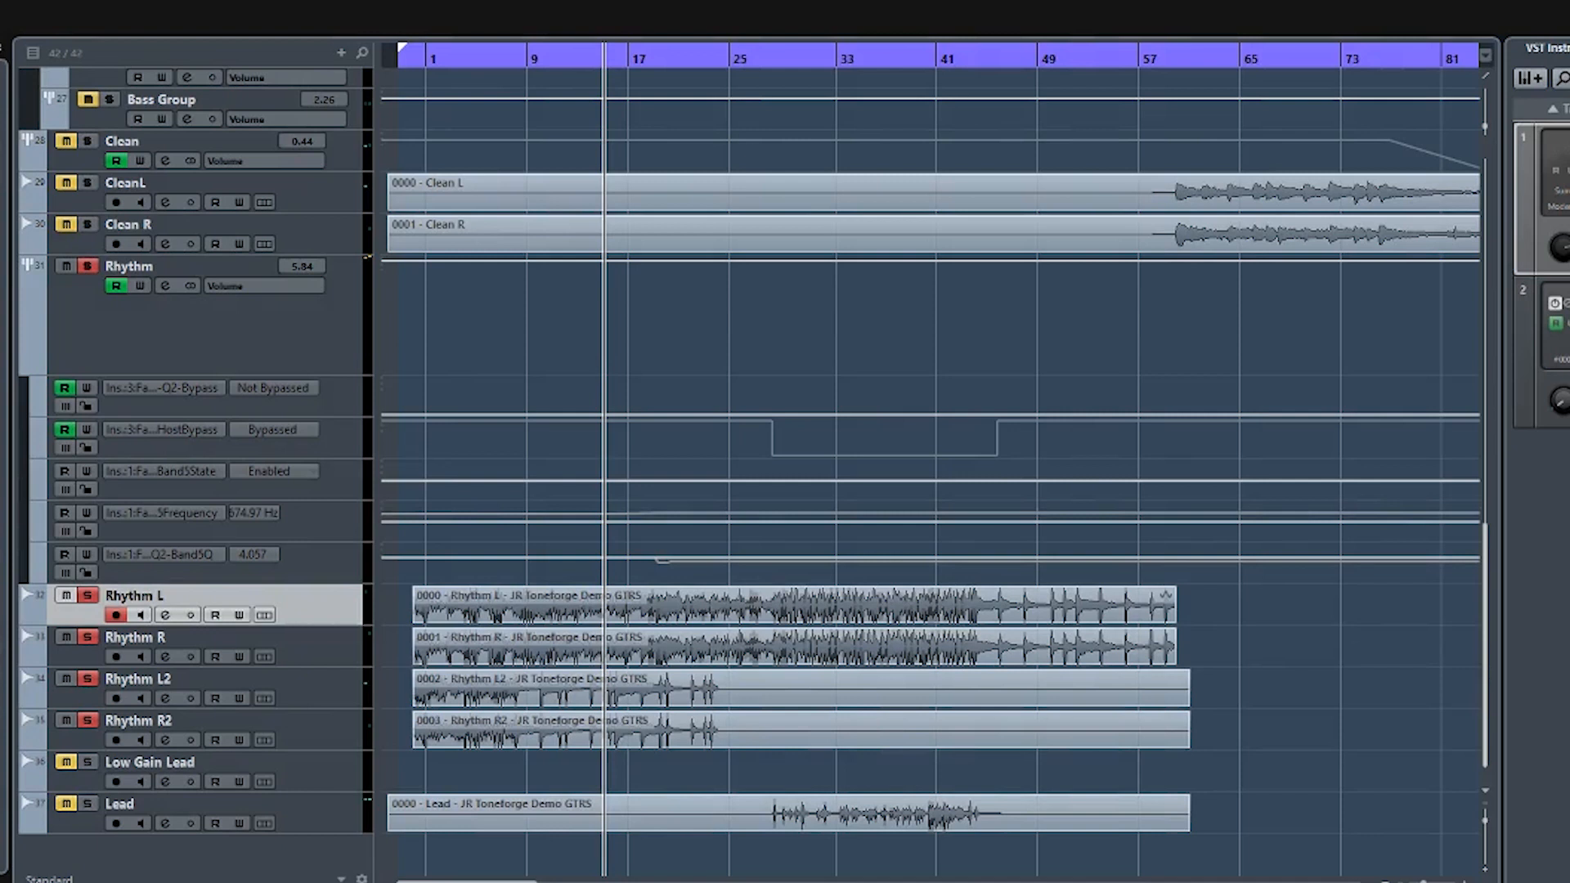
- Play the rhythm guitars and load Toneforge - Jason Richardson as the first insert on the Rhythm L track
{"action": "key", "text": "space"}
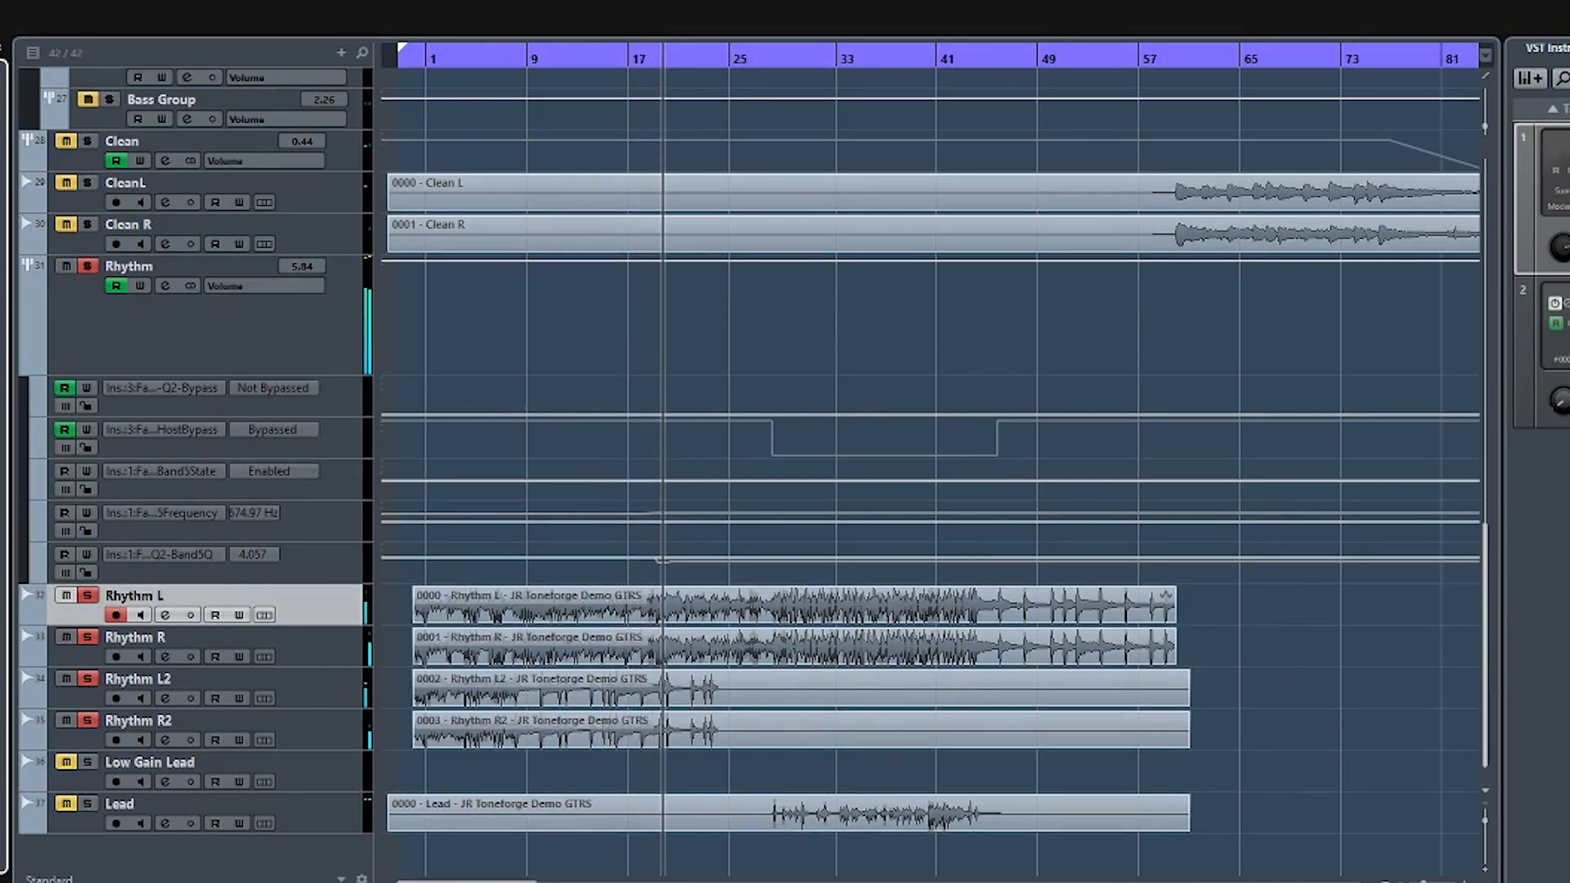
{"action": "type", "text": "jason"}
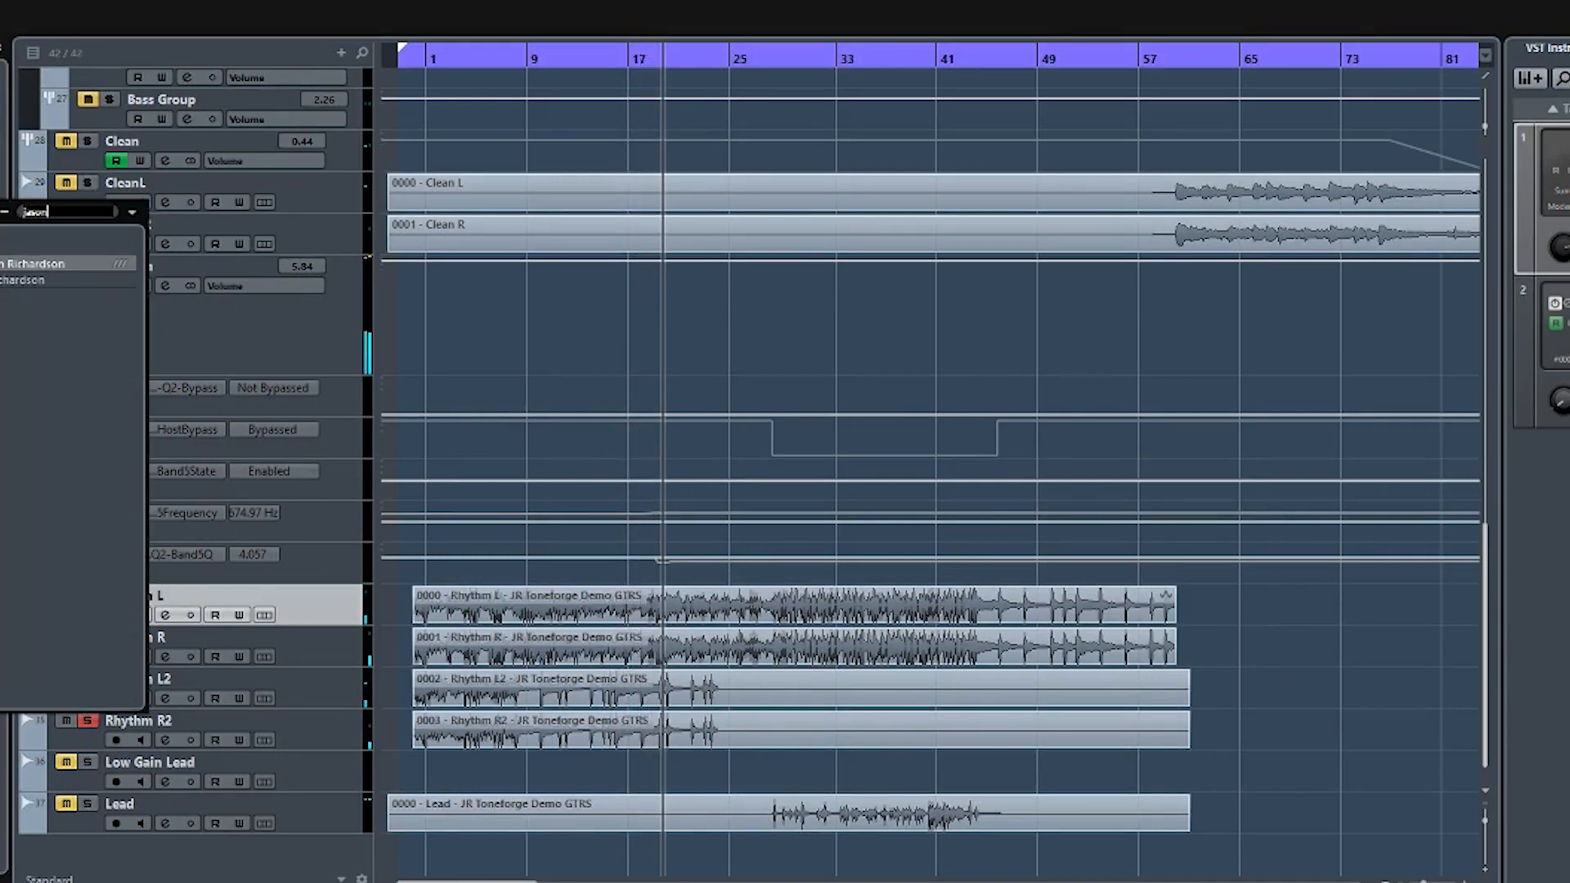
{"action": "left_click", "coordinate": [30, 261]}
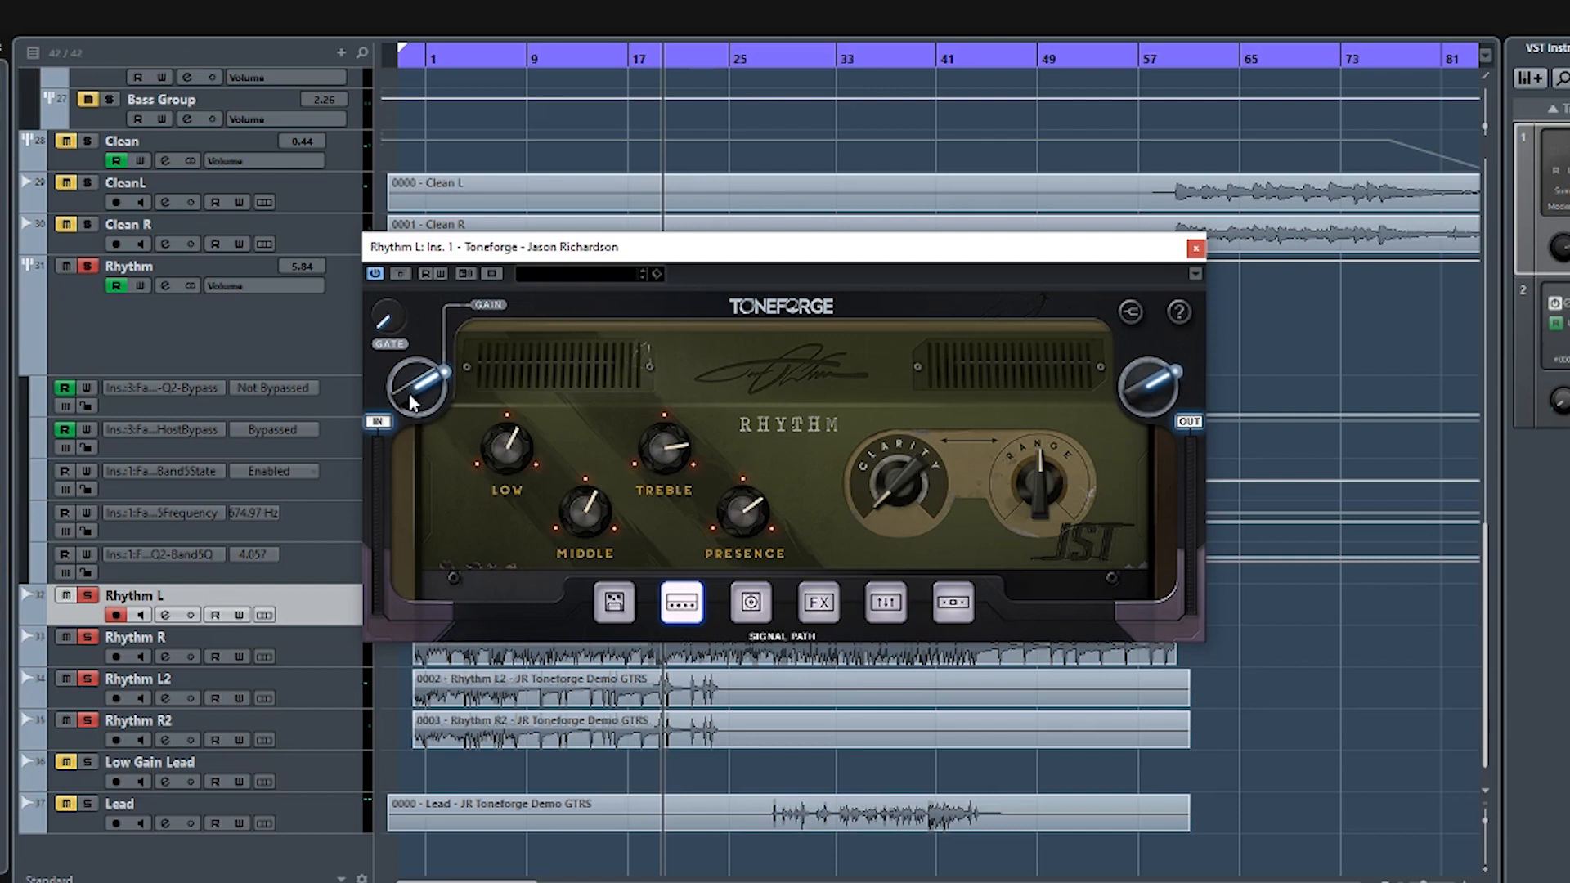
- During playback, turn the rhythm amp's Low and Middle fully down, bring Treble to slightly above halfway, and set Presence to 52
{"action": "mouse_move", "coordinate": [410, 385]}
{"action": "key", "text": "space"}
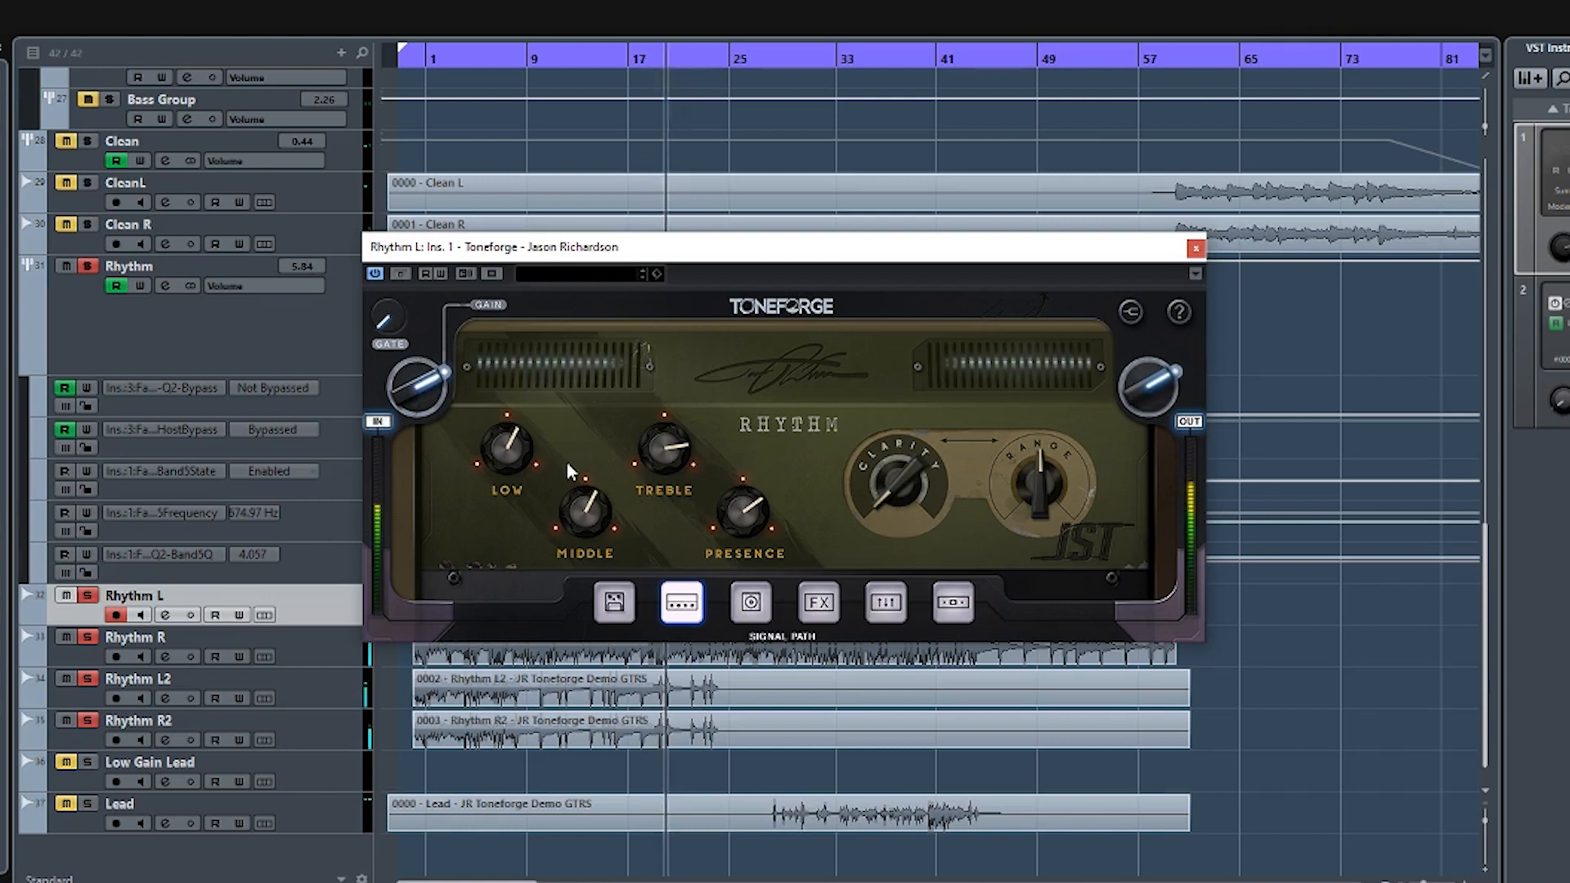
{"action": "mouse_move", "coordinate": [506, 457]}
{"action": "left_click_drag", "start_coordinate": [505, 458], "coordinate": [573, 559]}
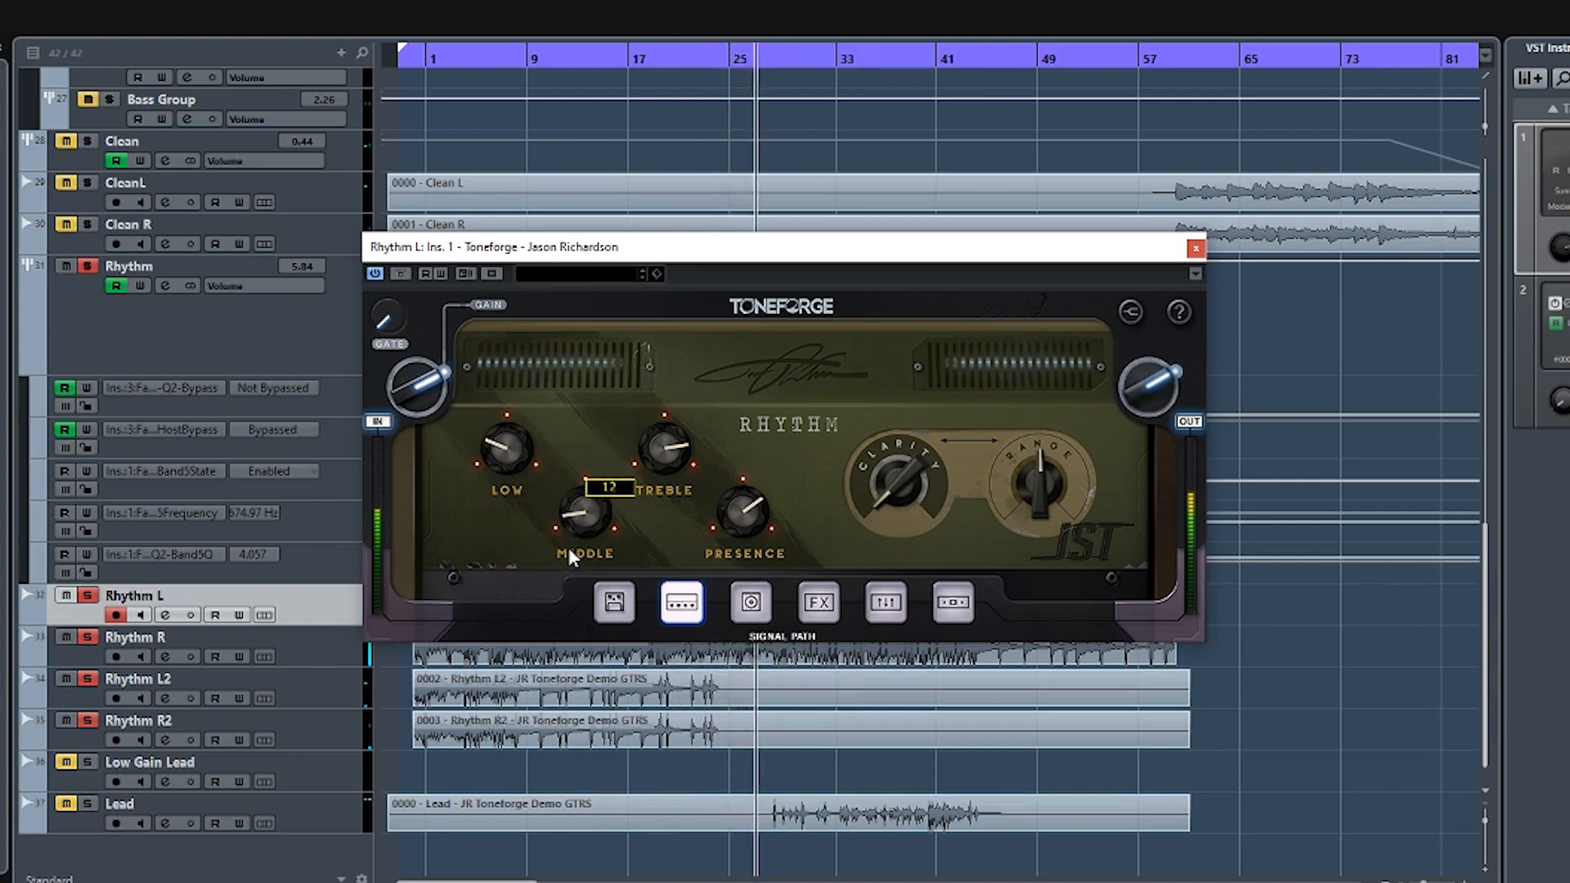
{"action": "left_click_drag", "start_coordinate": [523, 463], "coordinate": [497, 530]}
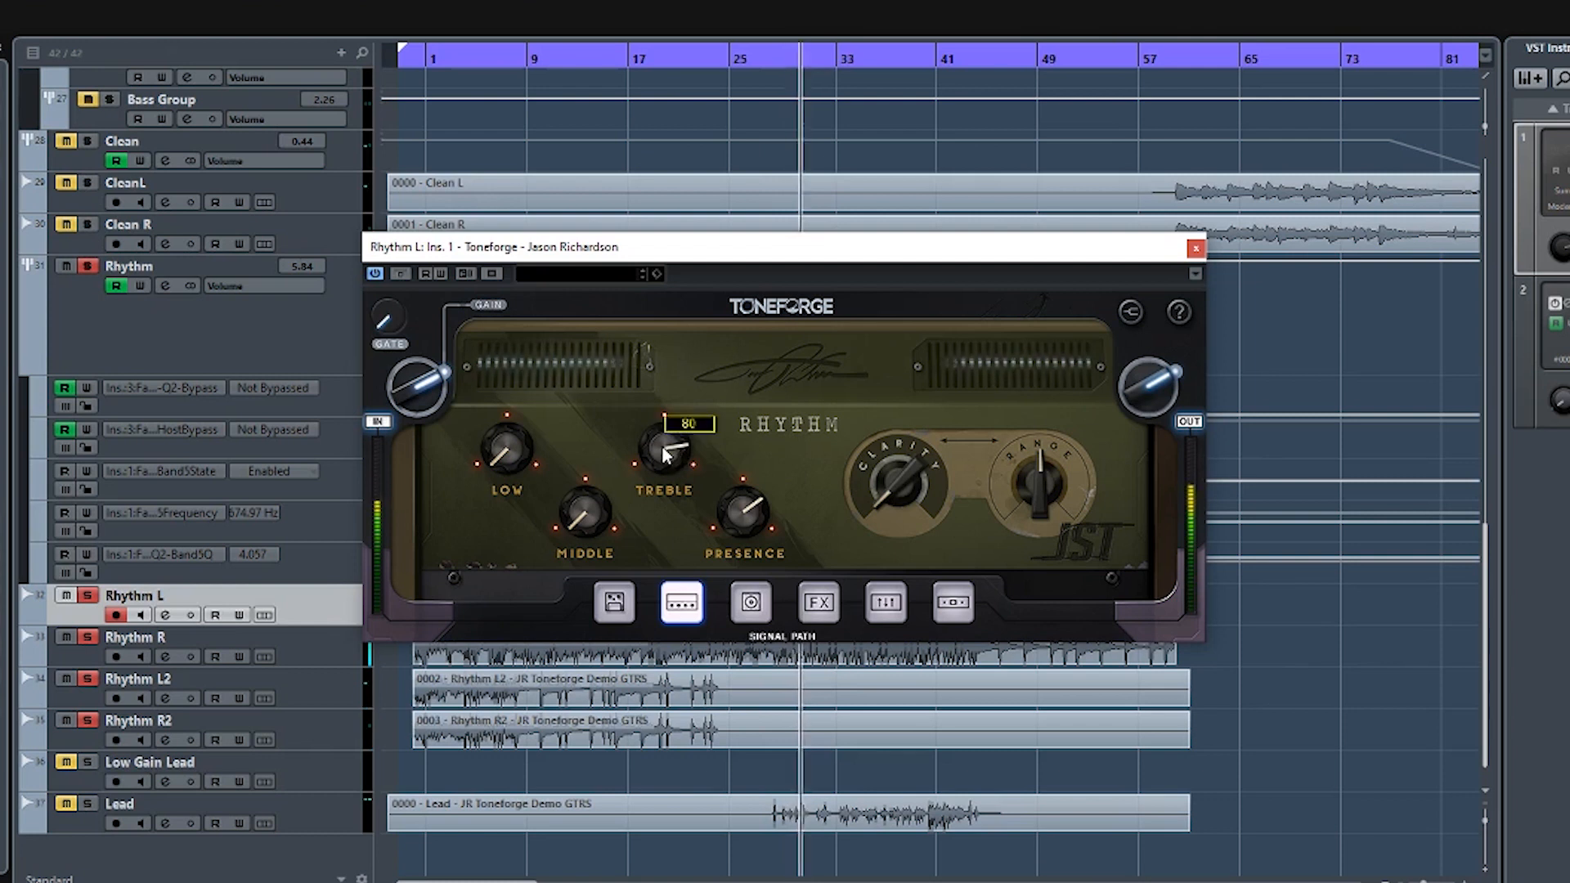
{"action": "left_click_drag", "start_coordinate": [676, 446], "coordinate": [658, 464]}
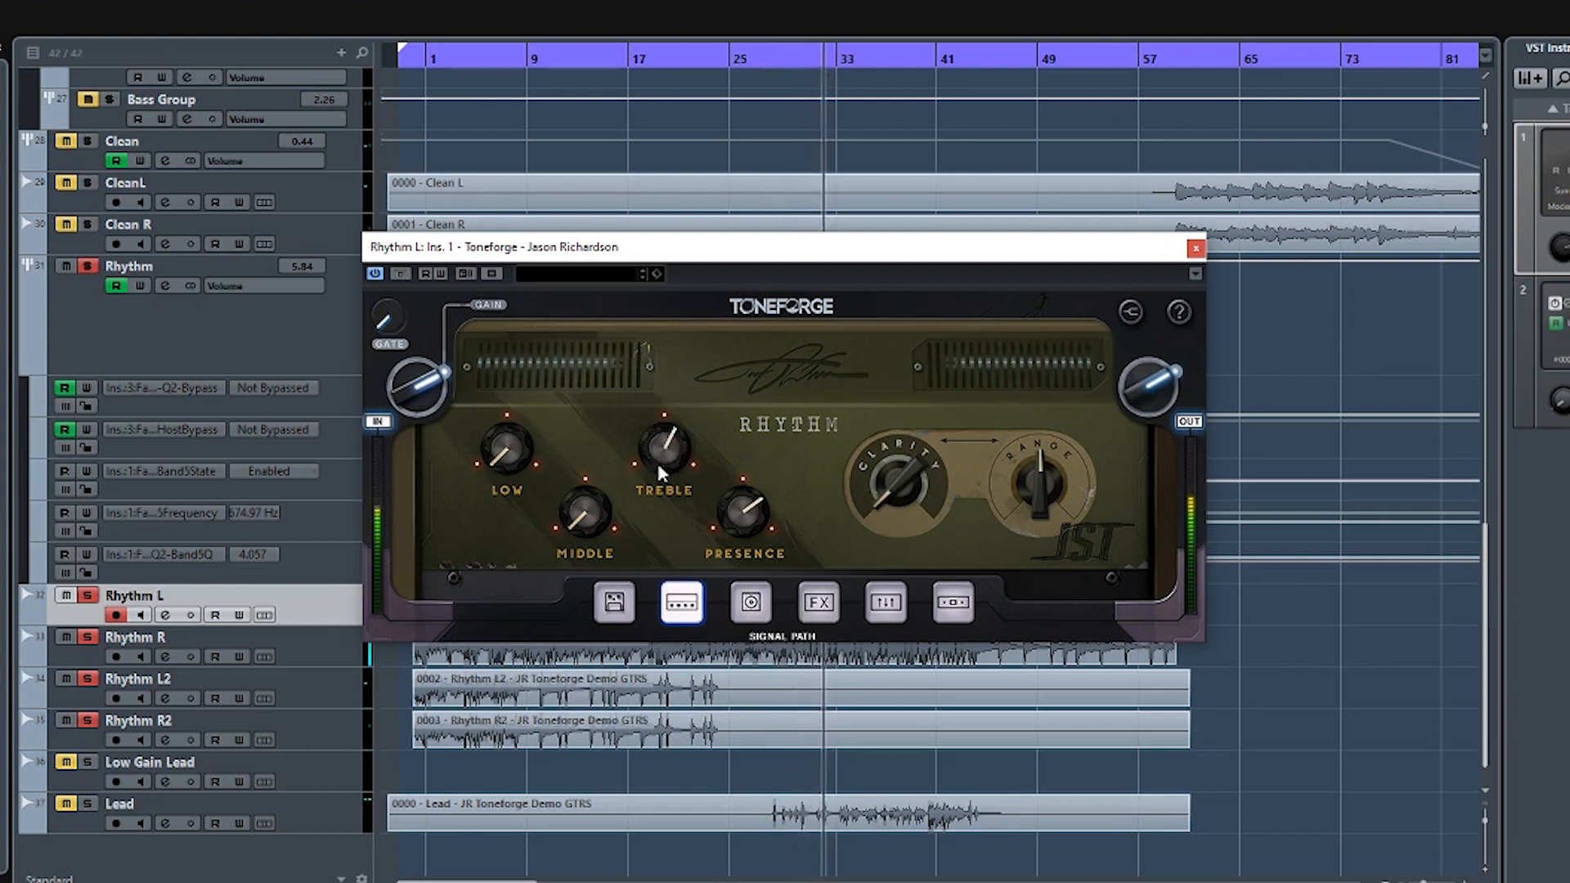
{"action": "left_click_drag", "start_coordinate": [742, 496], "coordinate": [740, 511]}
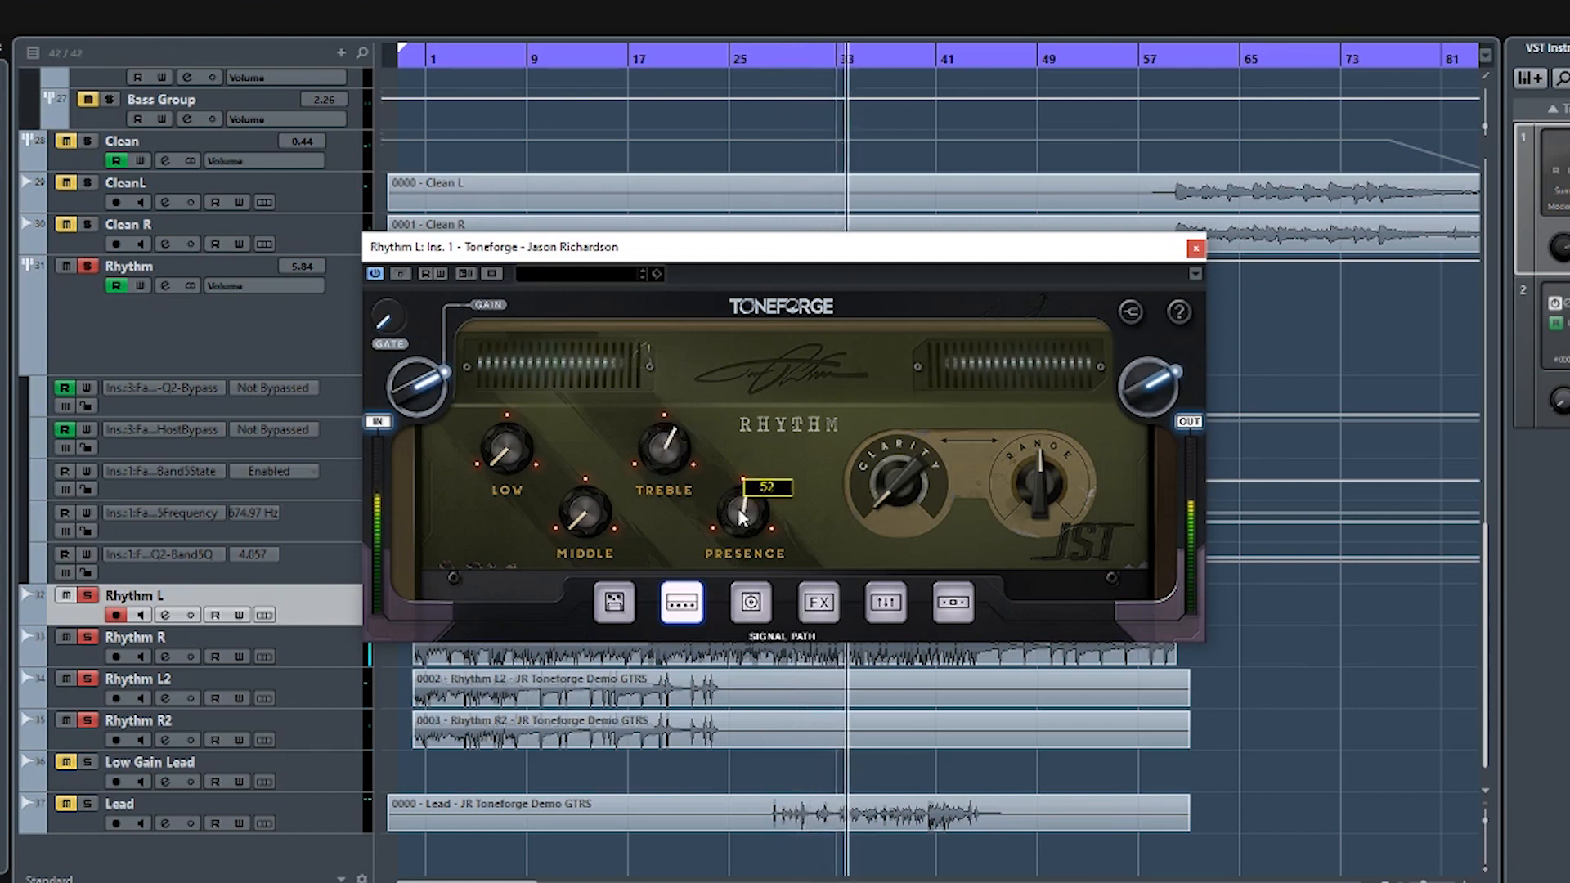
{"action": "left_click_drag", "start_coordinate": [668, 458], "coordinate": [672, 452]}
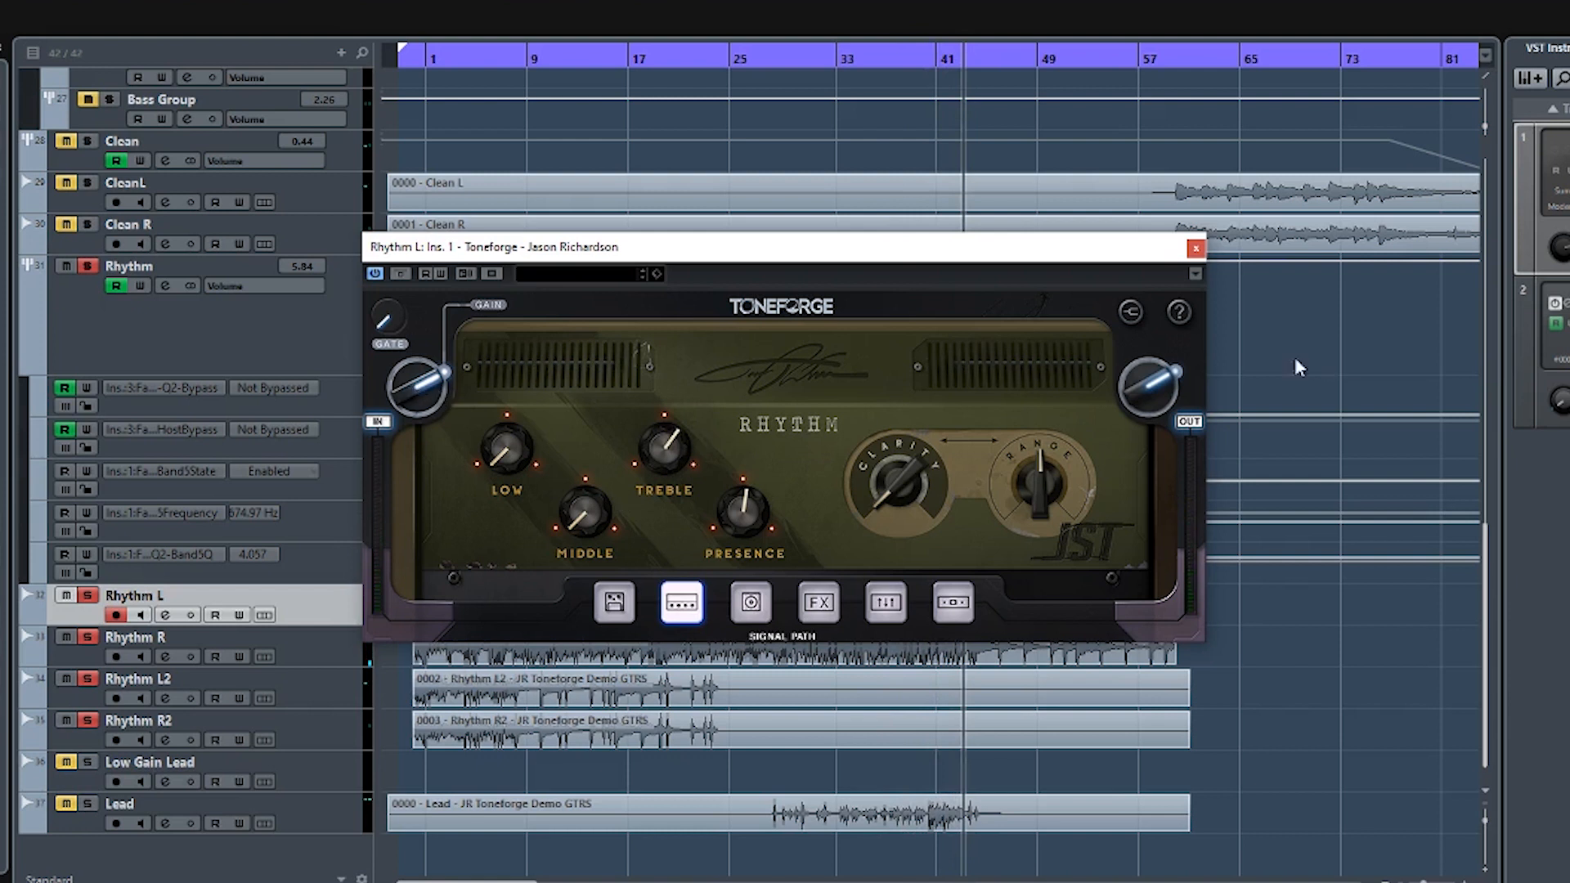
- Raise the amp's input gain and audition the rhythm tone from about bar 13
{"action": "left_click_drag", "start_coordinate": [431, 385], "coordinate": [430, 375]}
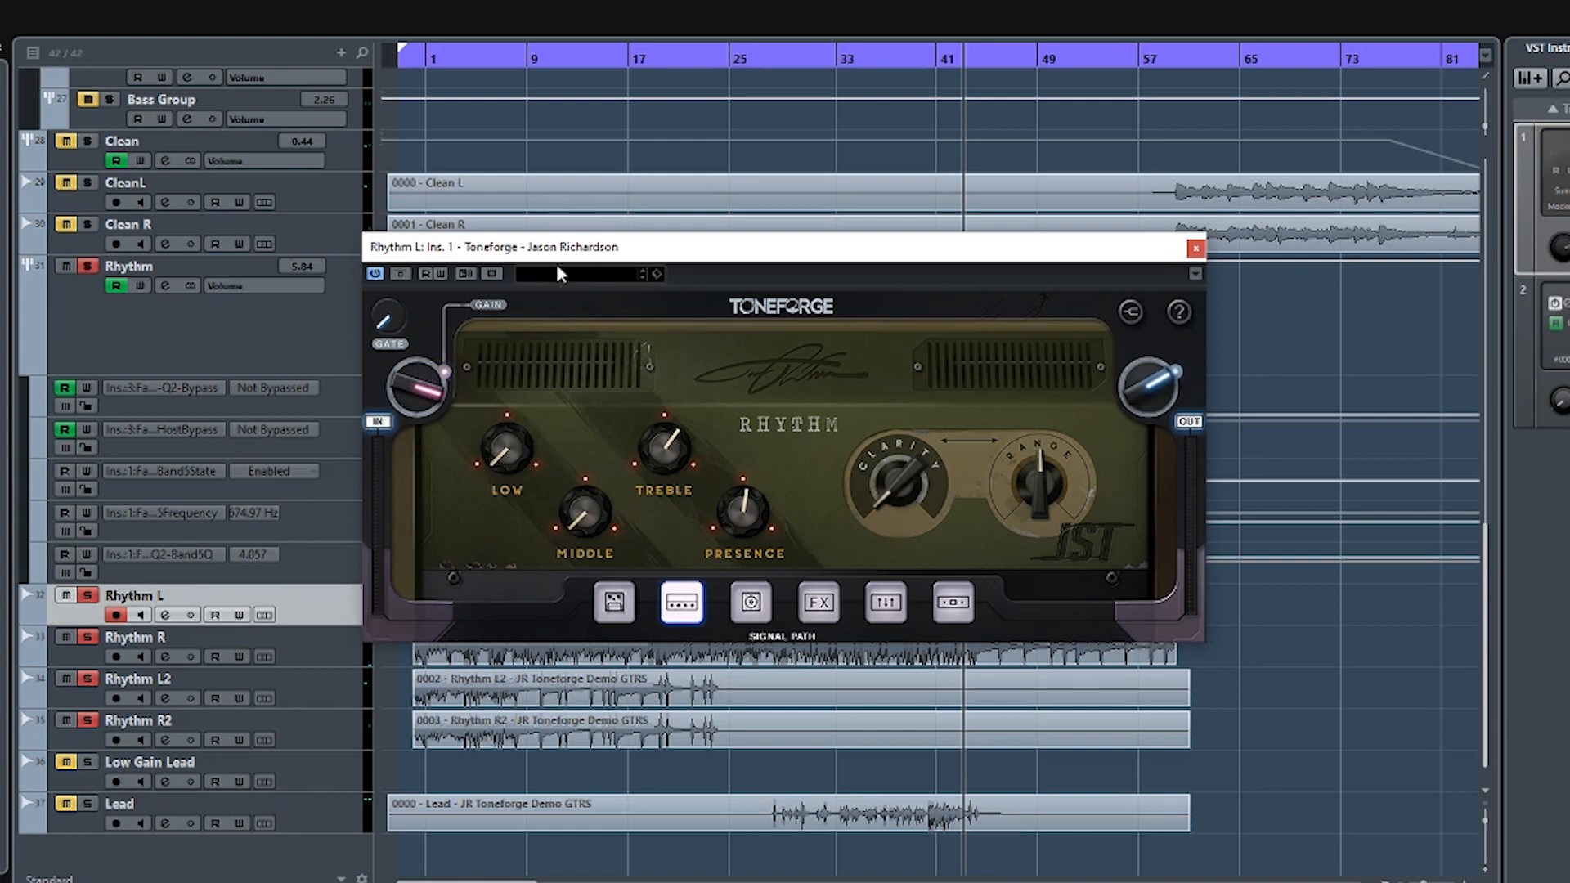
{"action": "left_click", "coordinate": [579, 62]}
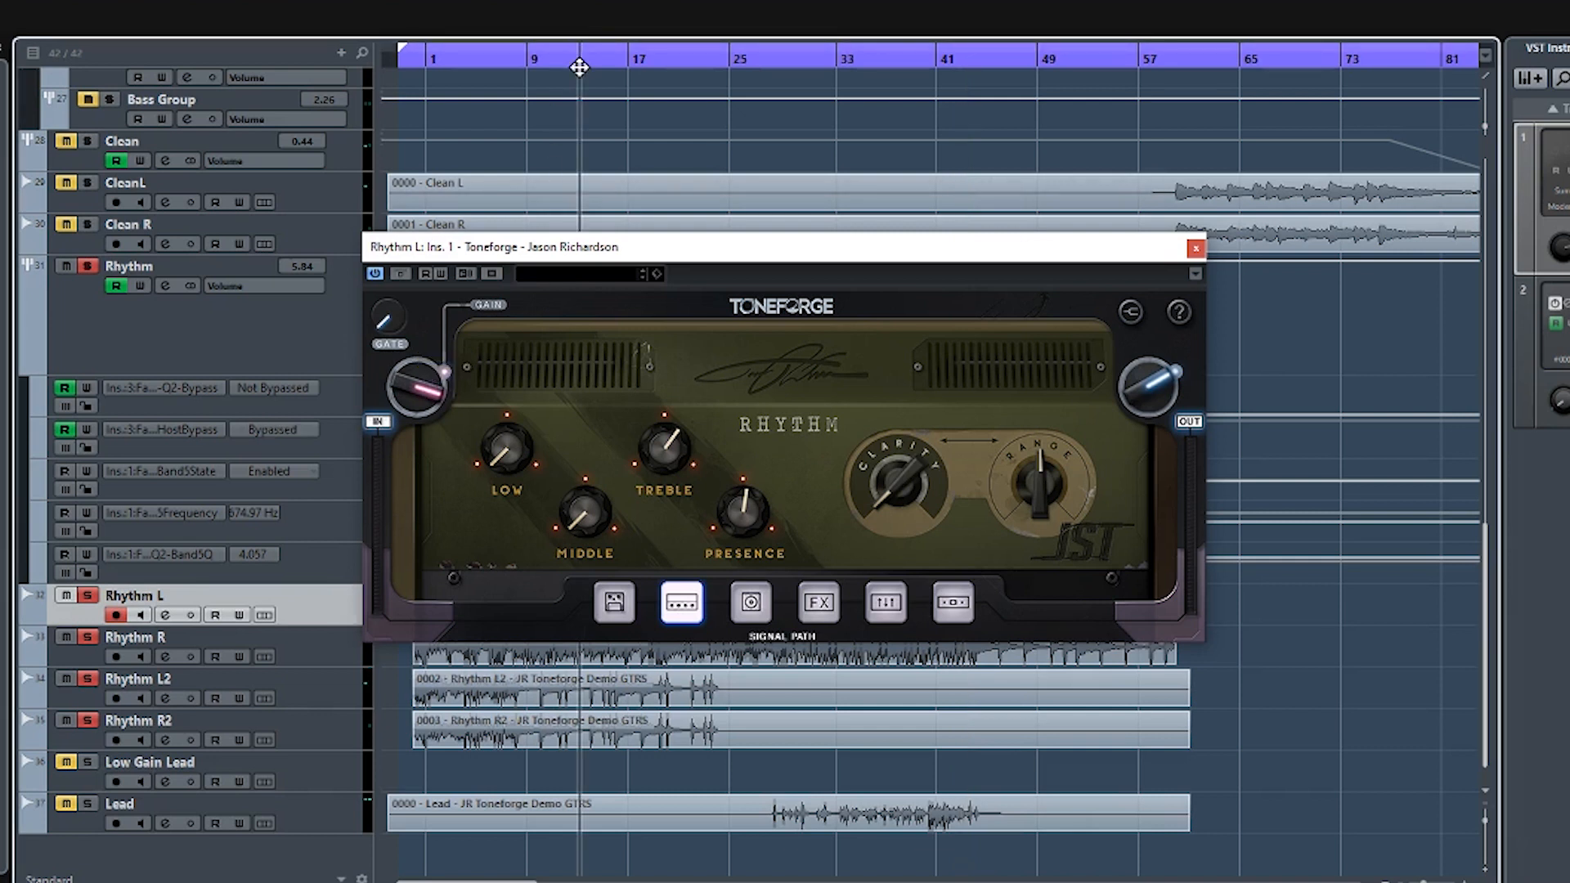
{"action": "key", "text": "space"}
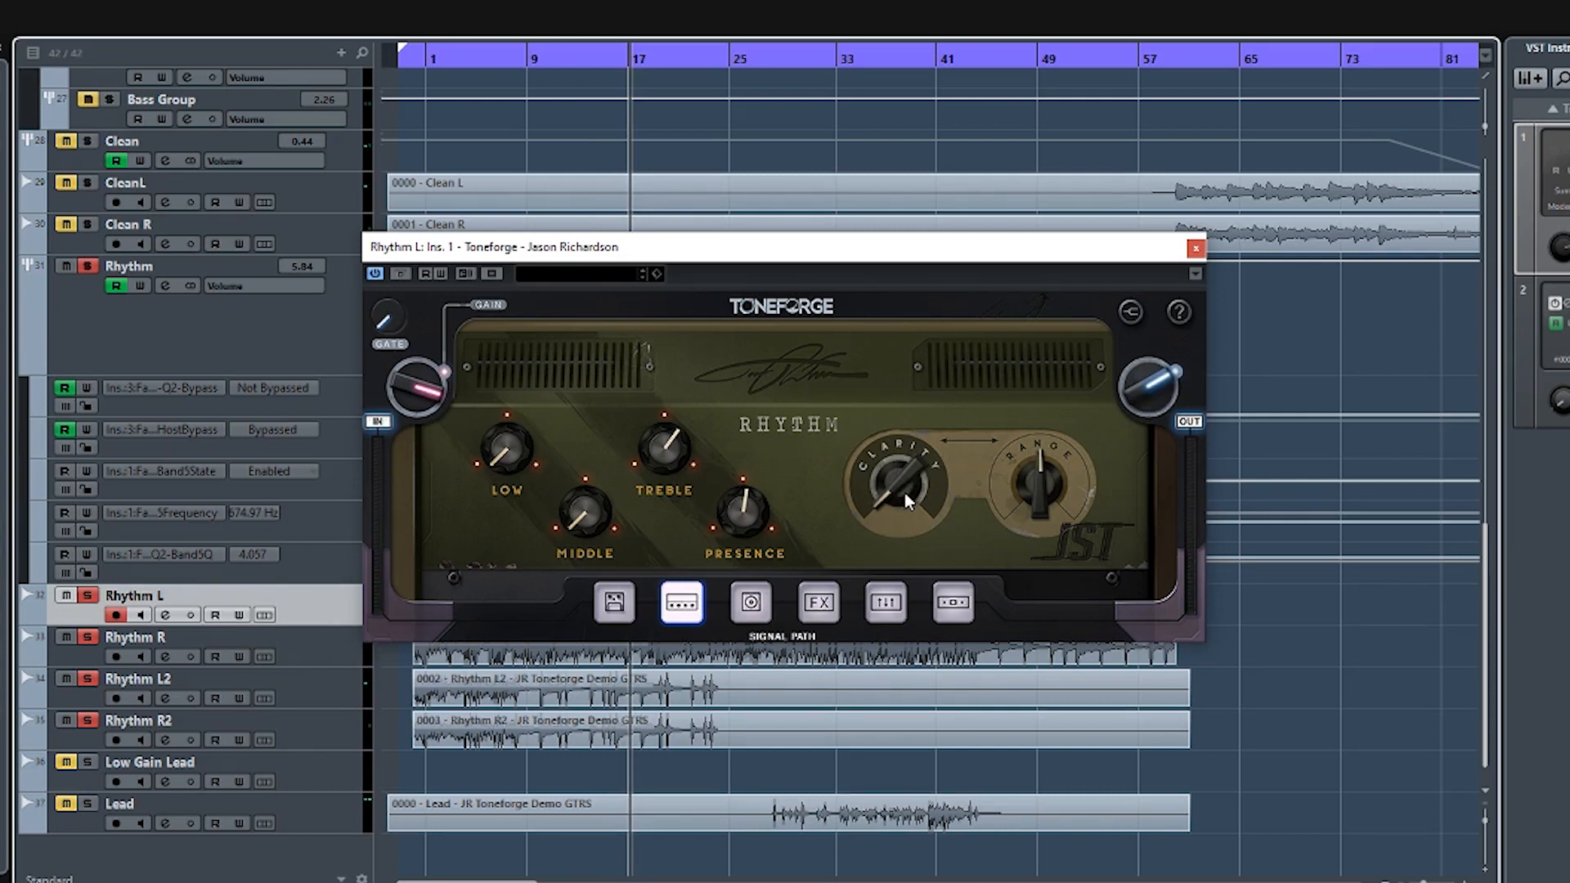
- Try the amp's Clarity and Range at high and low settings during playback, then restore Clarity to minimum and Range to centre
{"action": "key", "text": "space"}
{"action": "left_click_drag", "start_coordinate": [902, 486], "coordinate": [891, 428]}
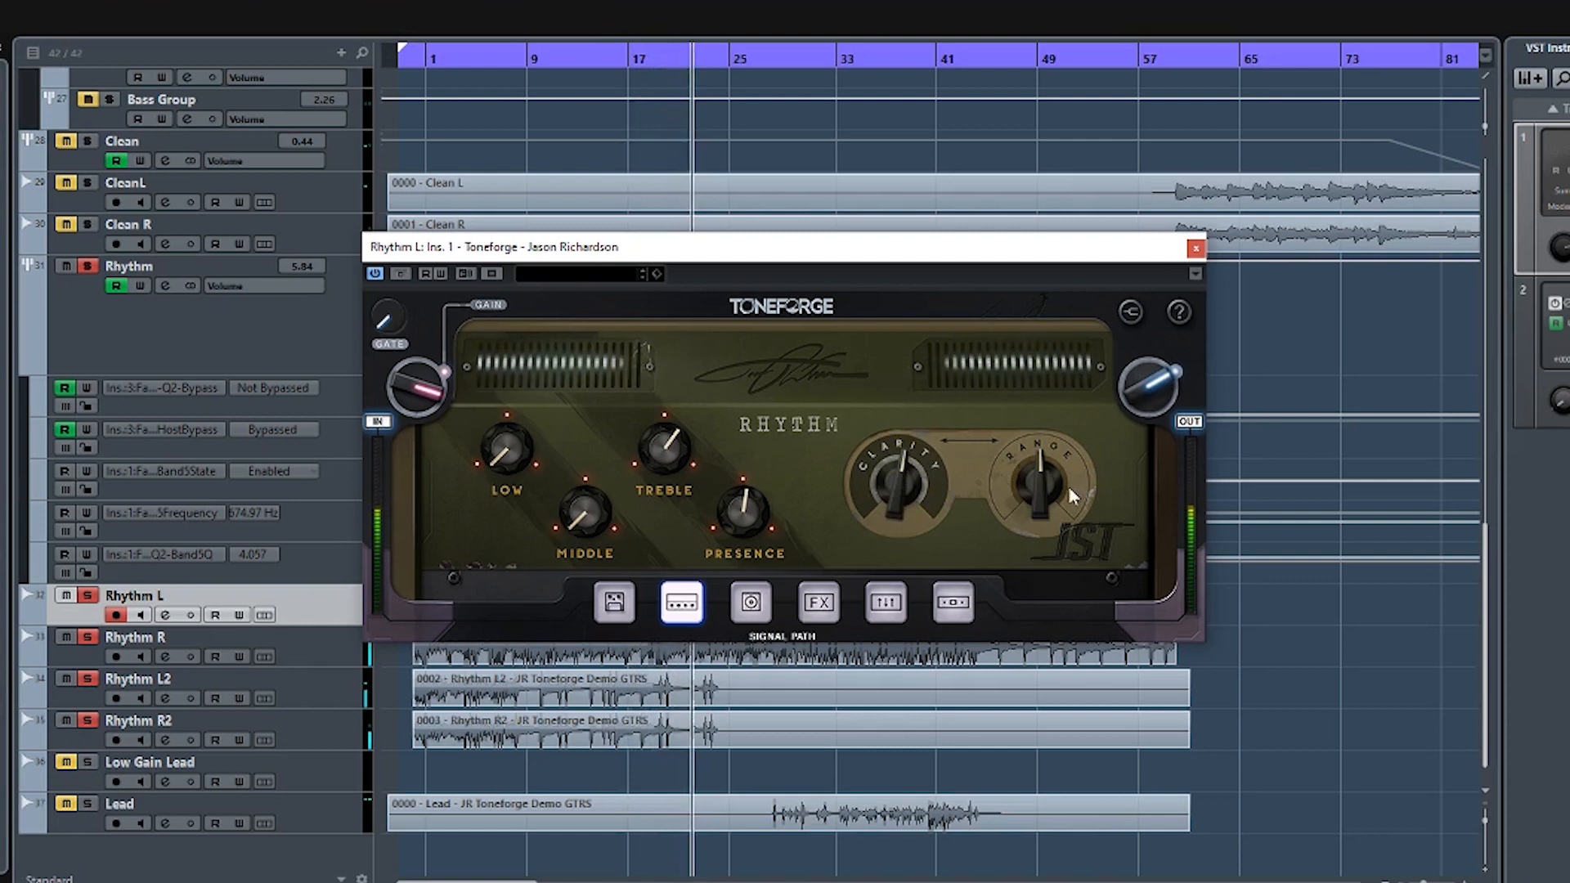
{"action": "left_click_drag", "start_coordinate": [1041, 483], "coordinate": [1028, 331]}
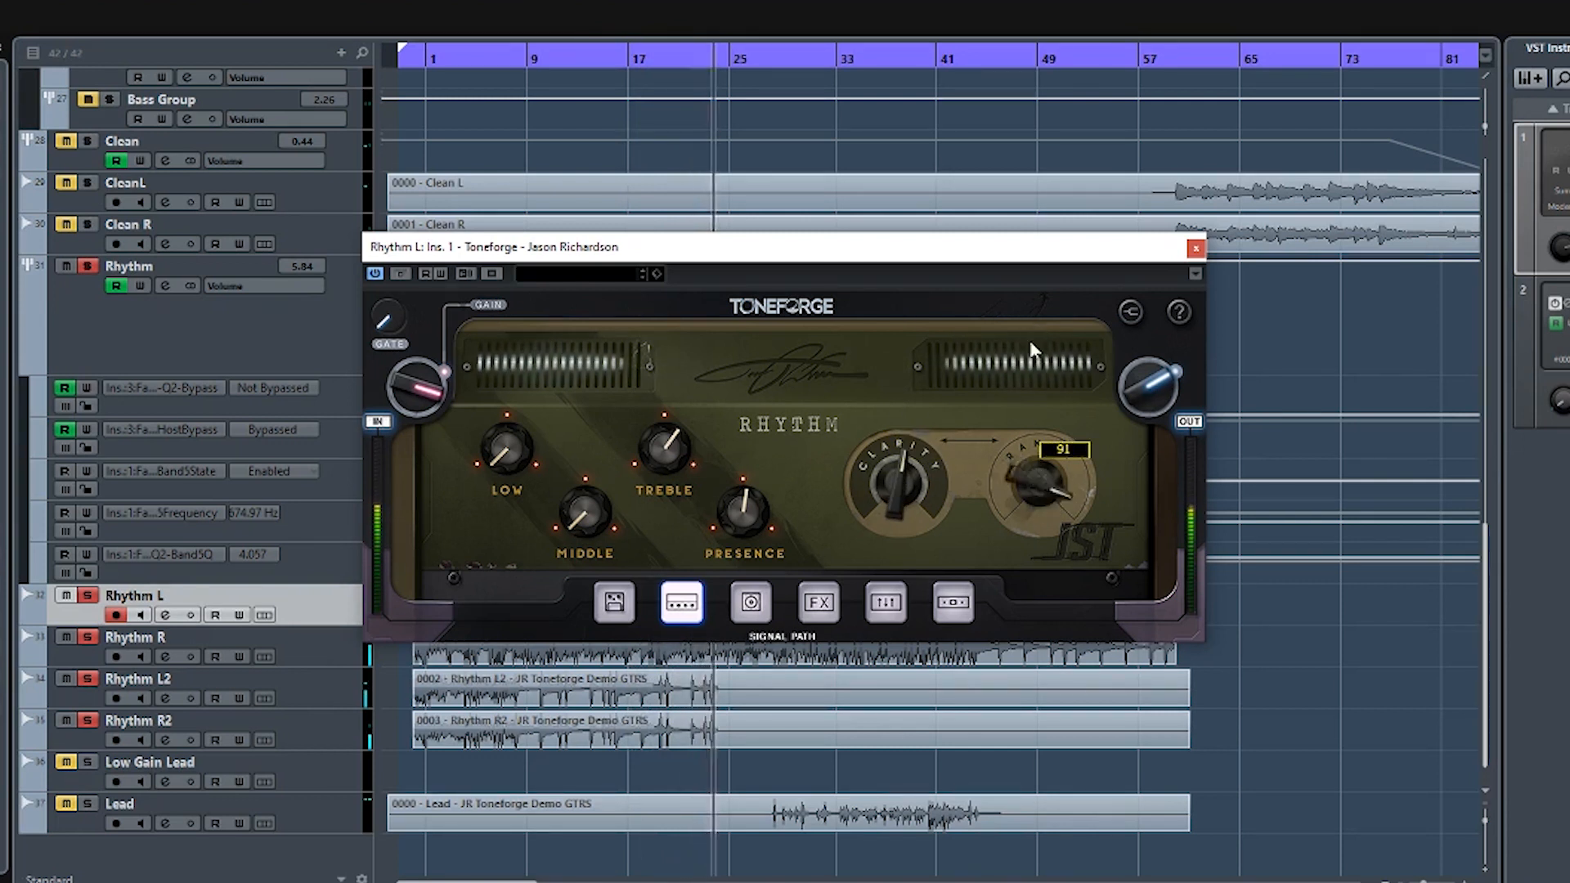
{"action": "left_click_drag", "start_coordinate": [1023, 483], "coordinate": [1026, 357]}
{"action": "left_click_drag", "start_coordinate": [916, 464], "coordinate": [886, 546]}
{"action": "left_click_drag", "start_coordinate": [1029, 476], "coordinate": [993, 574]}
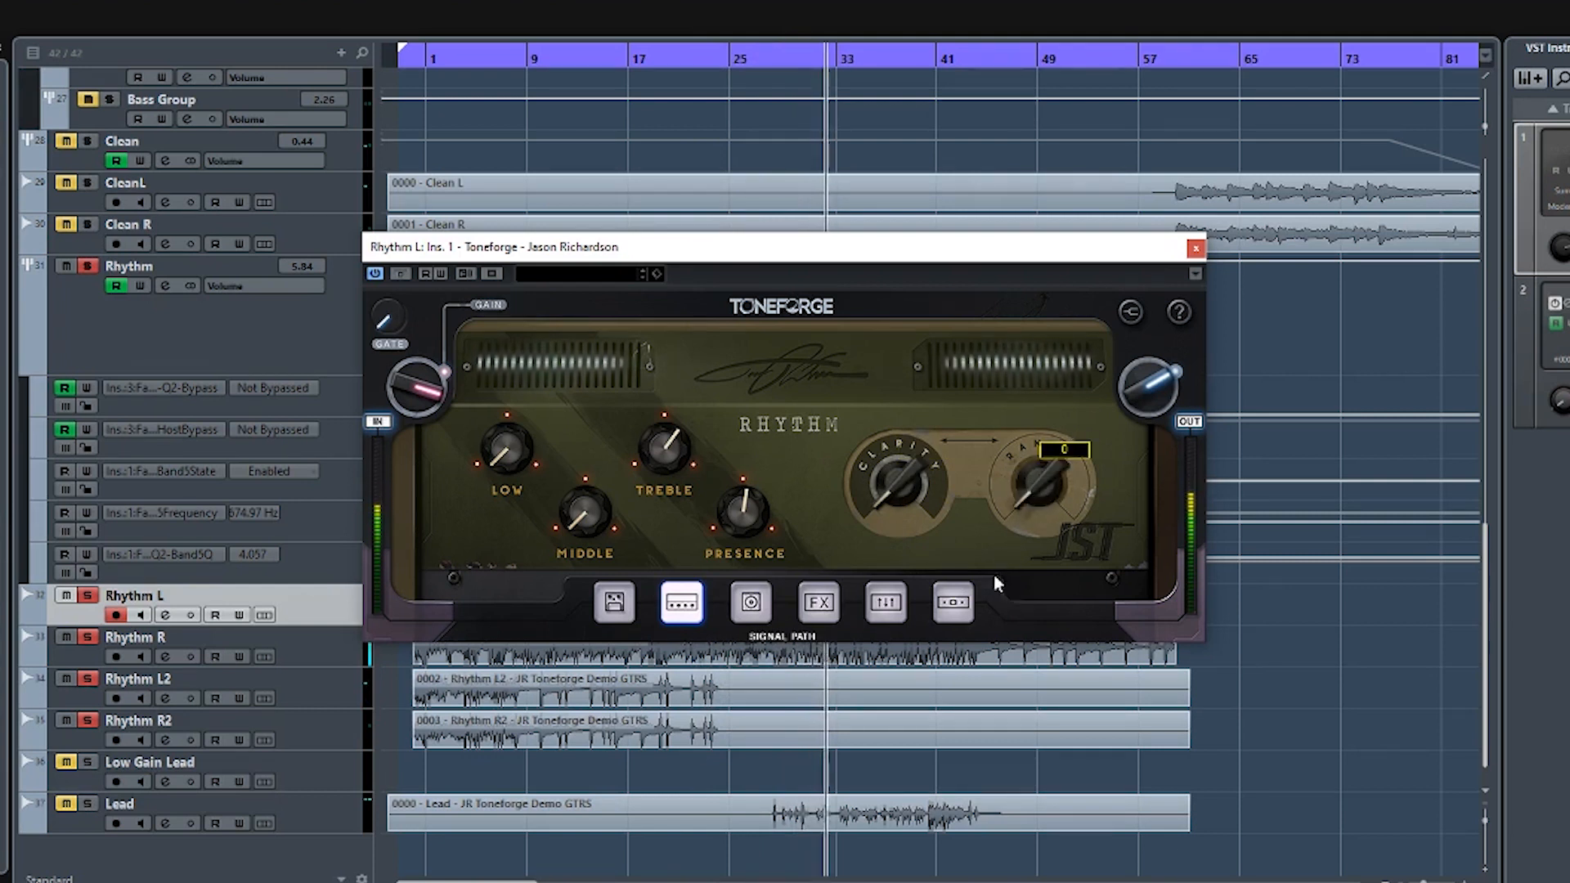
{"action": "left_click_drag", "start_coordinate": [905, 493], "coordinate": [930, 326]}
{"action": "mouse_move", "coordinate": [1037, 473]}
{"action": "left_mouse_down"}
{"action": "mouse_move", "coordinate": [1012, 541]}
{"action": "mouse_move", "coordinate": [1008, 478]}
{"action": "left_mouse_up"}
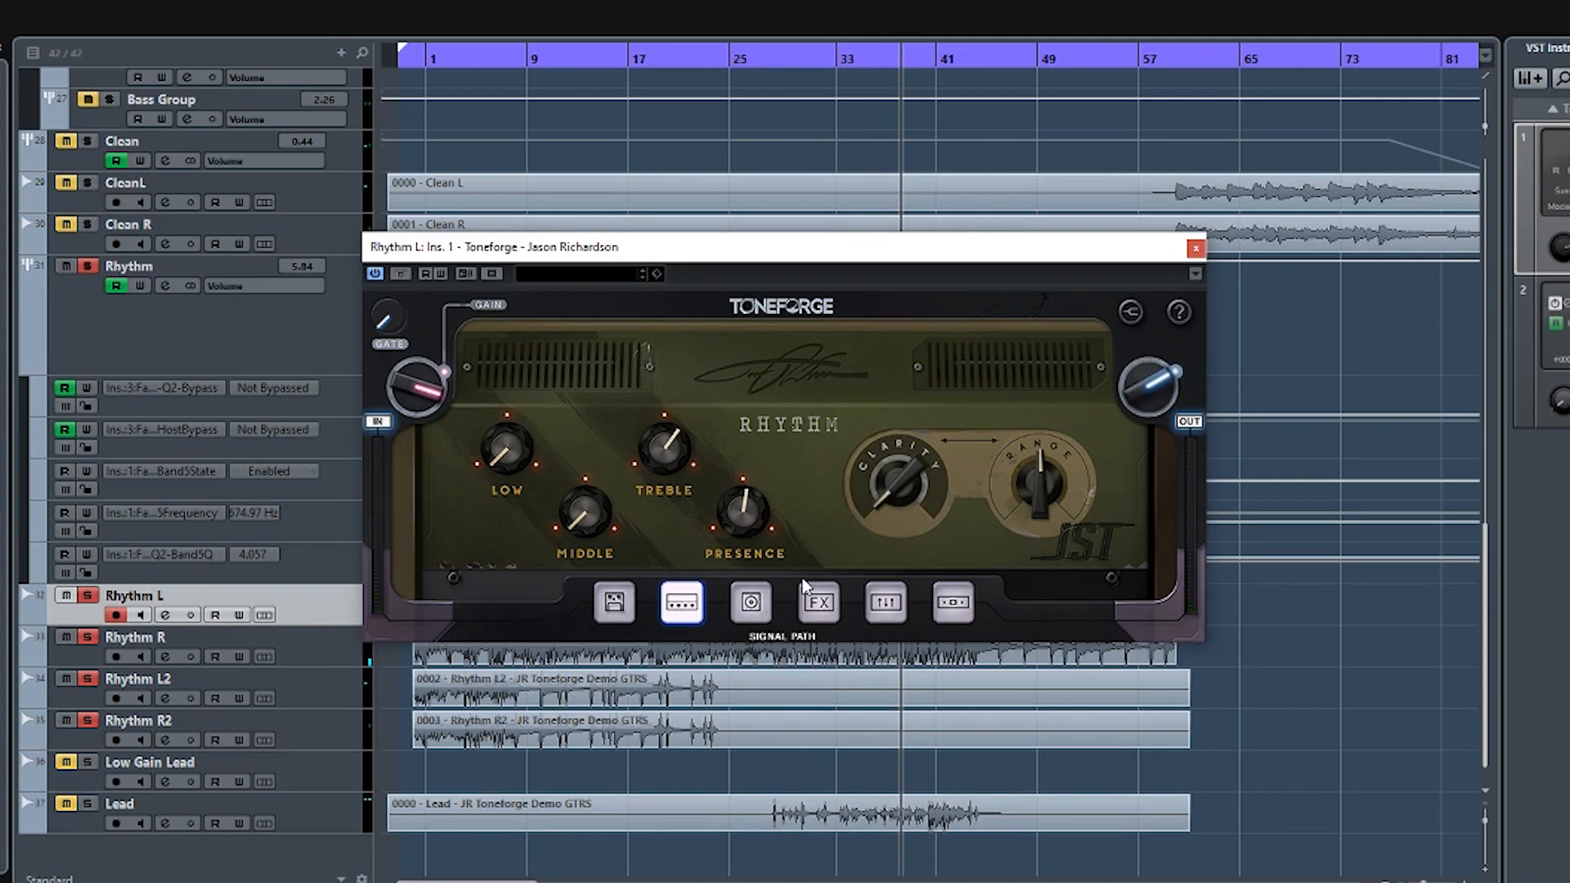
- Audition the 421, 57 and 57 off-axis microphones on the JST 4x12 Cab
{"action": "left_click", "coordinate": [747, 603]}
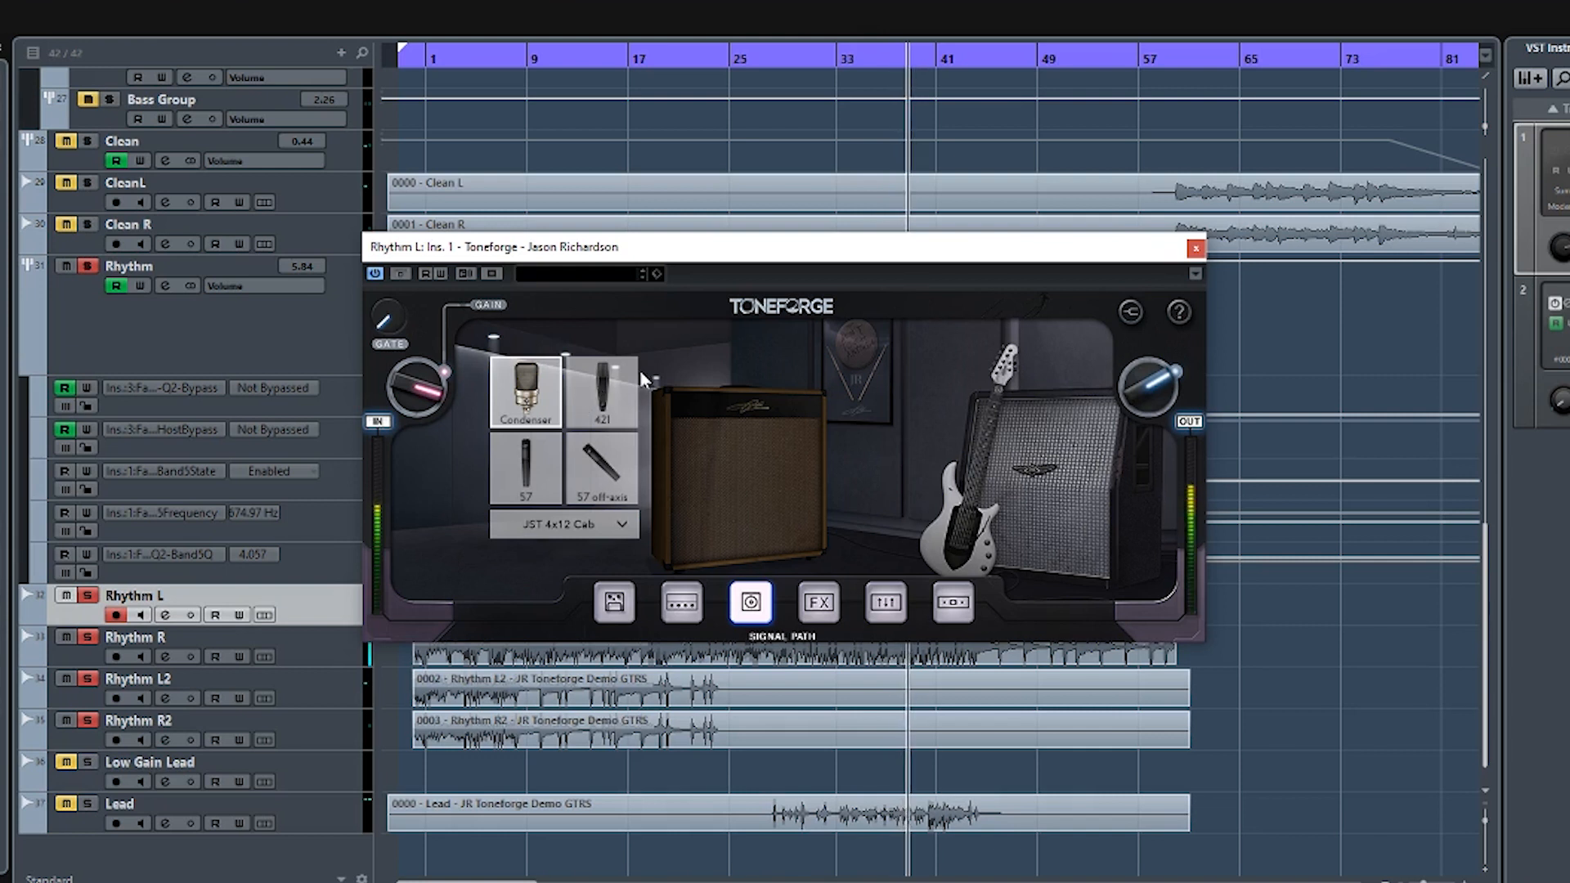
{"action": "left_click", "coordinate": [612, 418]}
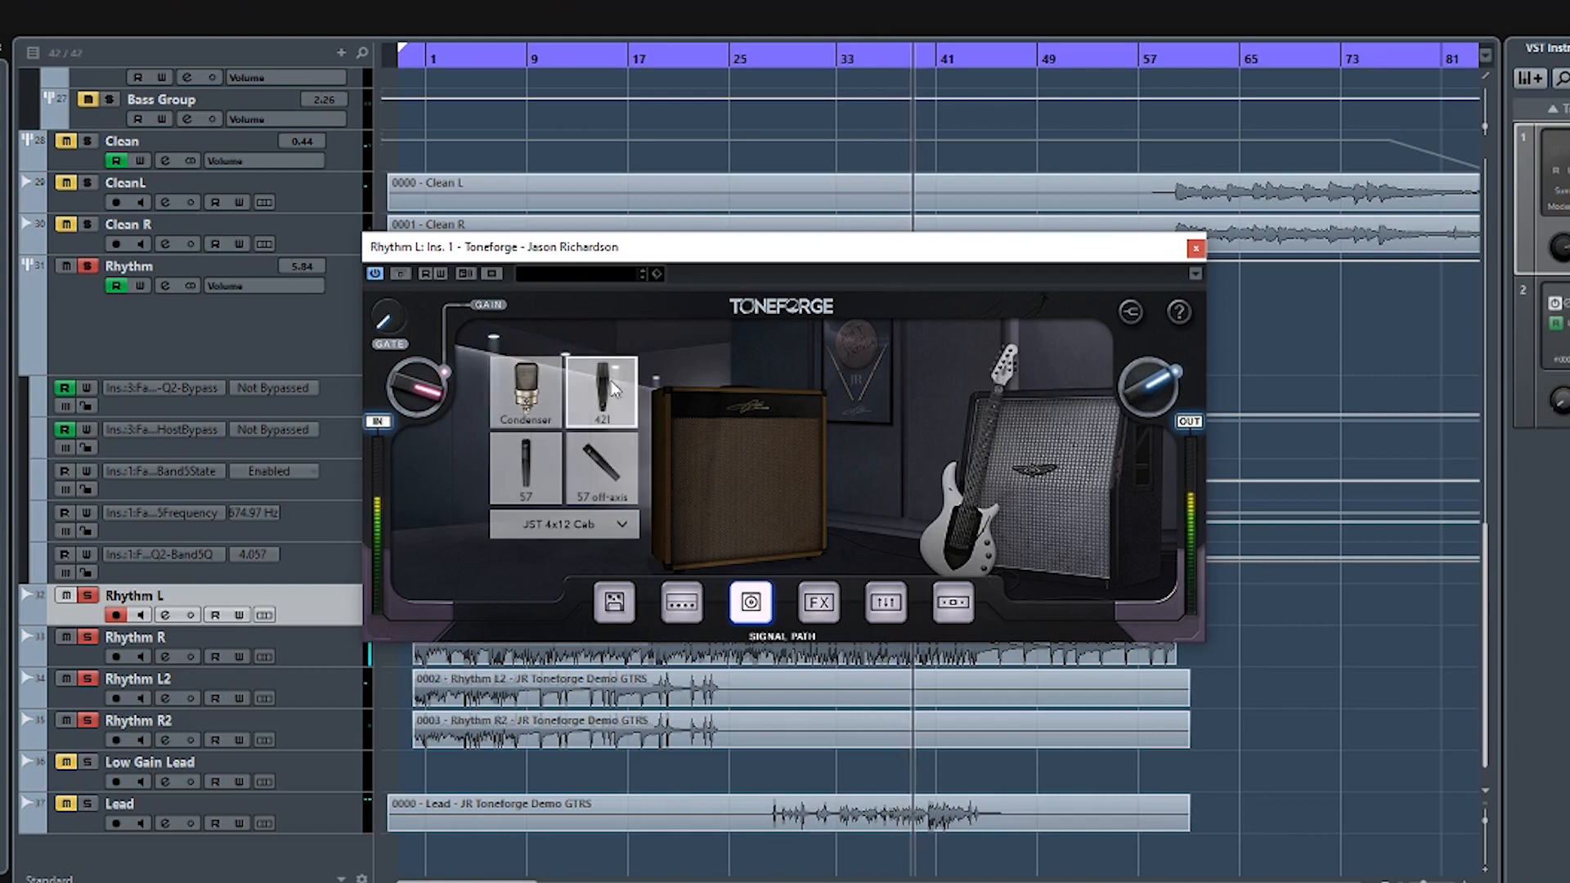
{"action": "left_click", "coordinate": [523, 476]}
{"action": "left_click", "coordinate": [600, 468]}
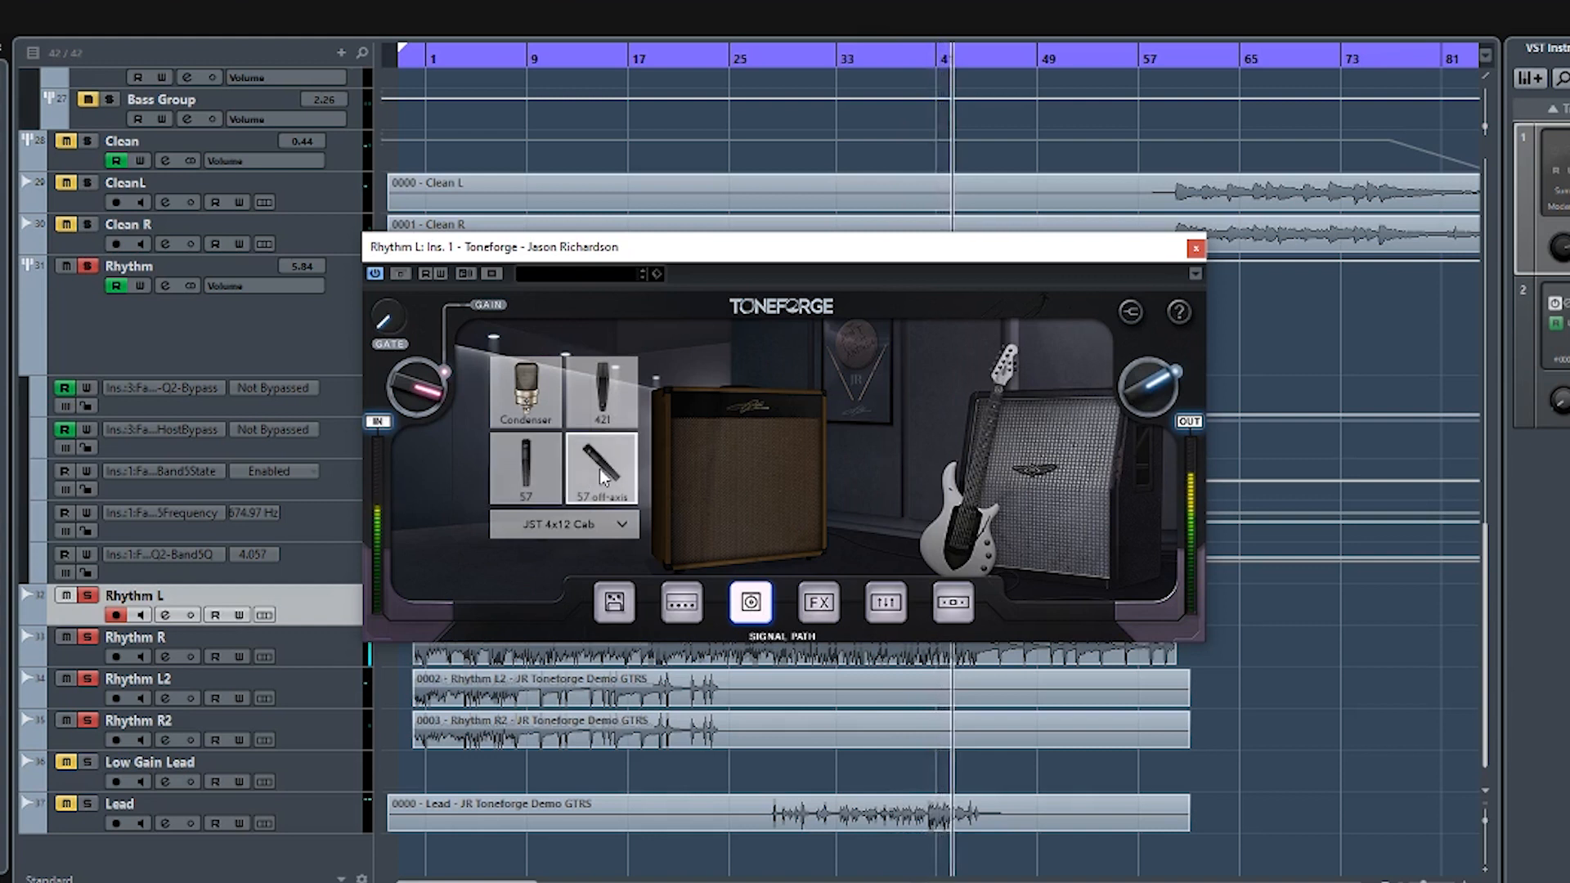
- Audition all four microphones on the PRS 4x12 Cab, then go back to the JST 4x12 Cab with the Condenser
{"action": "left_click", "coordinate": [734, 443]}
{"action": "left_click", "coordinate": [526, 391]}
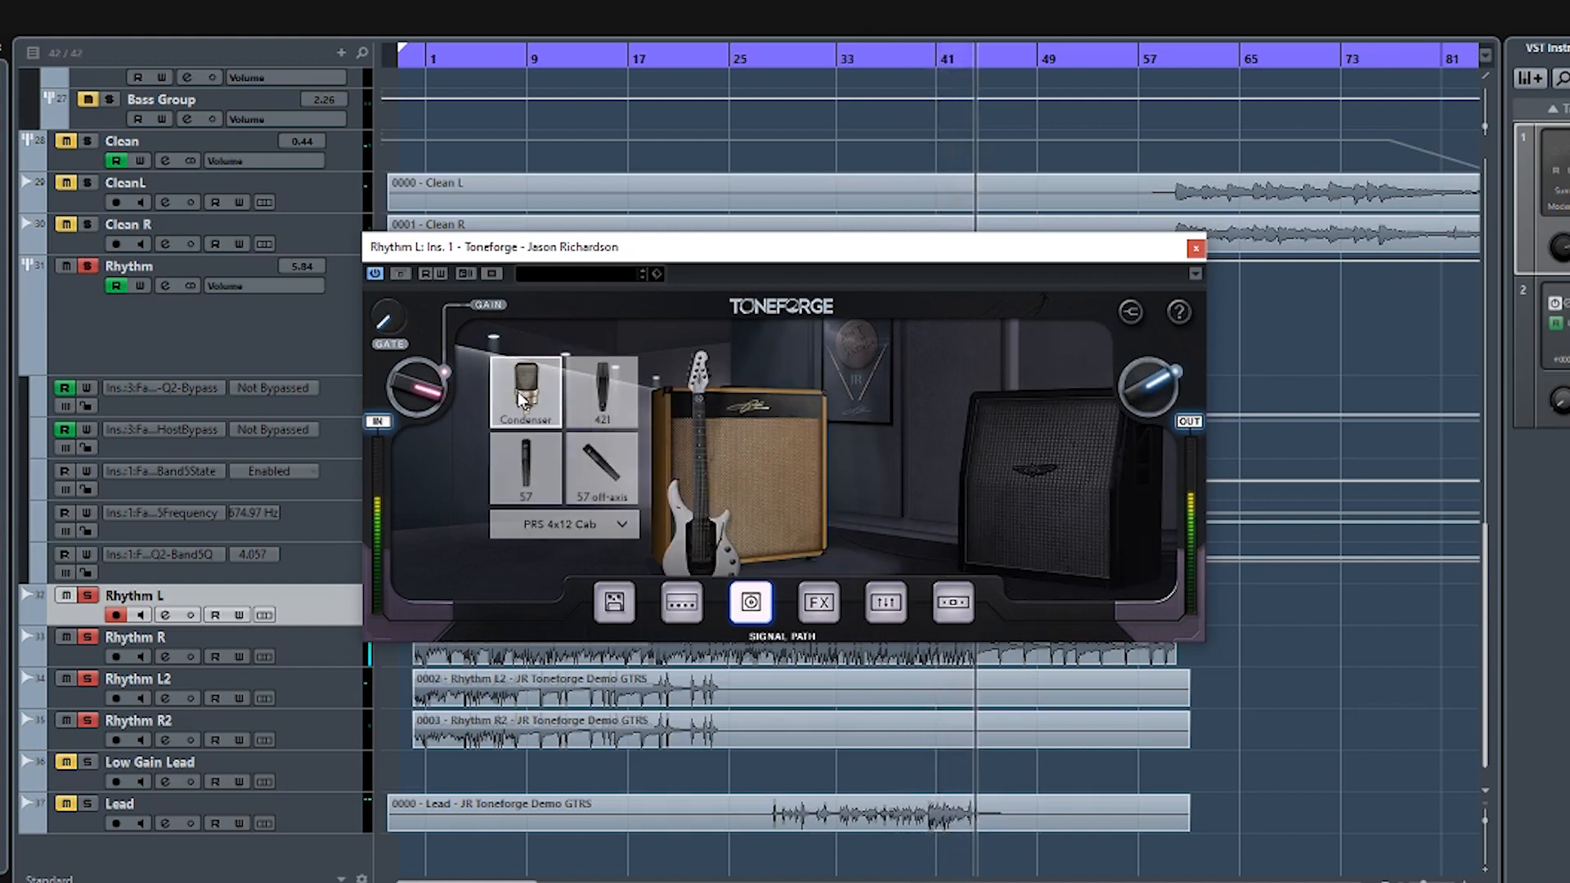
{"action": "left_click", "coordinate": [612, 389]}
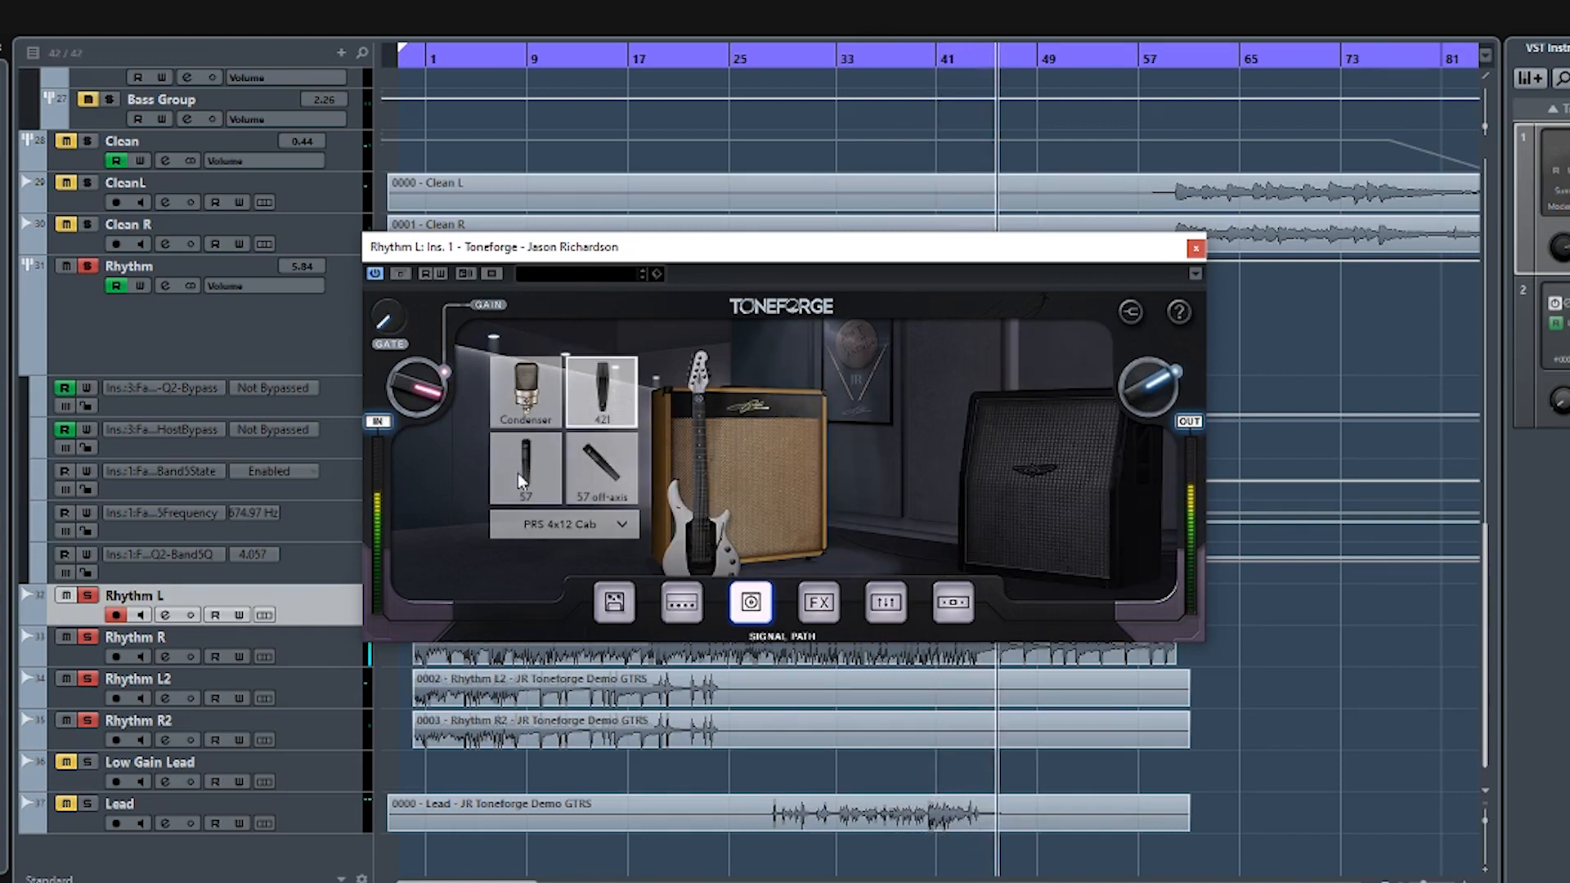
{"action": "left_click", "coordinate": [517, 473]}
{"action": "left_click", "coordinate": [590, 463]}
{"action": "left_click", "coordinate": [526, 390]}
{"action": "left_click", "coordinate": [1048, 482]}
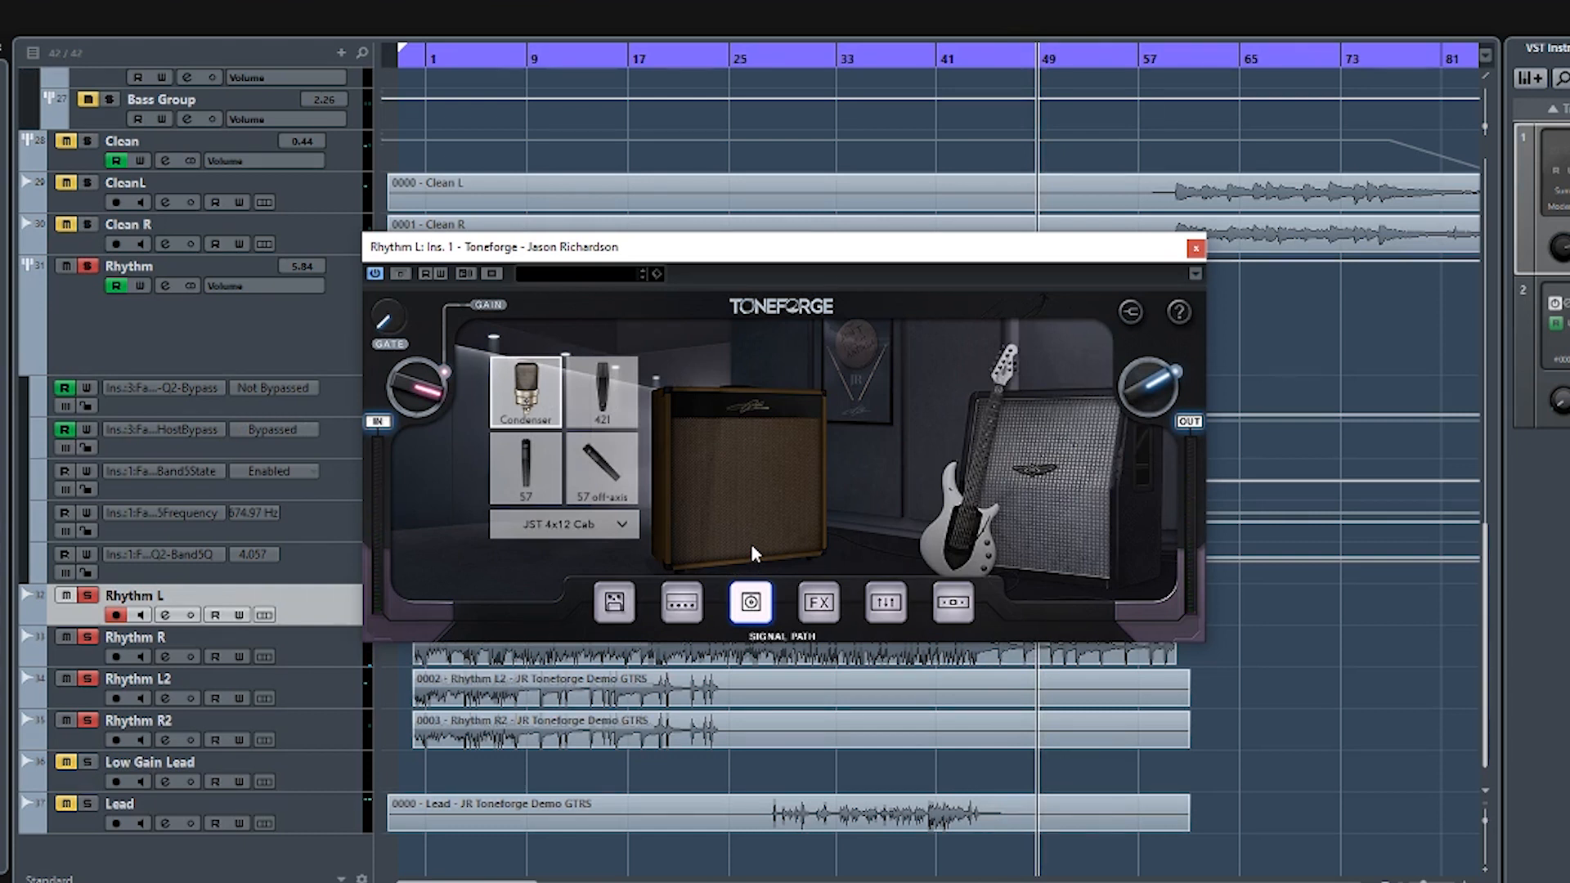
- Change the cabinet to PRS 4x12 Cab from the cabinet choices and switch back to JST 4x12 Cab
{"action": "left_click", "coordinate": [556, 526]}
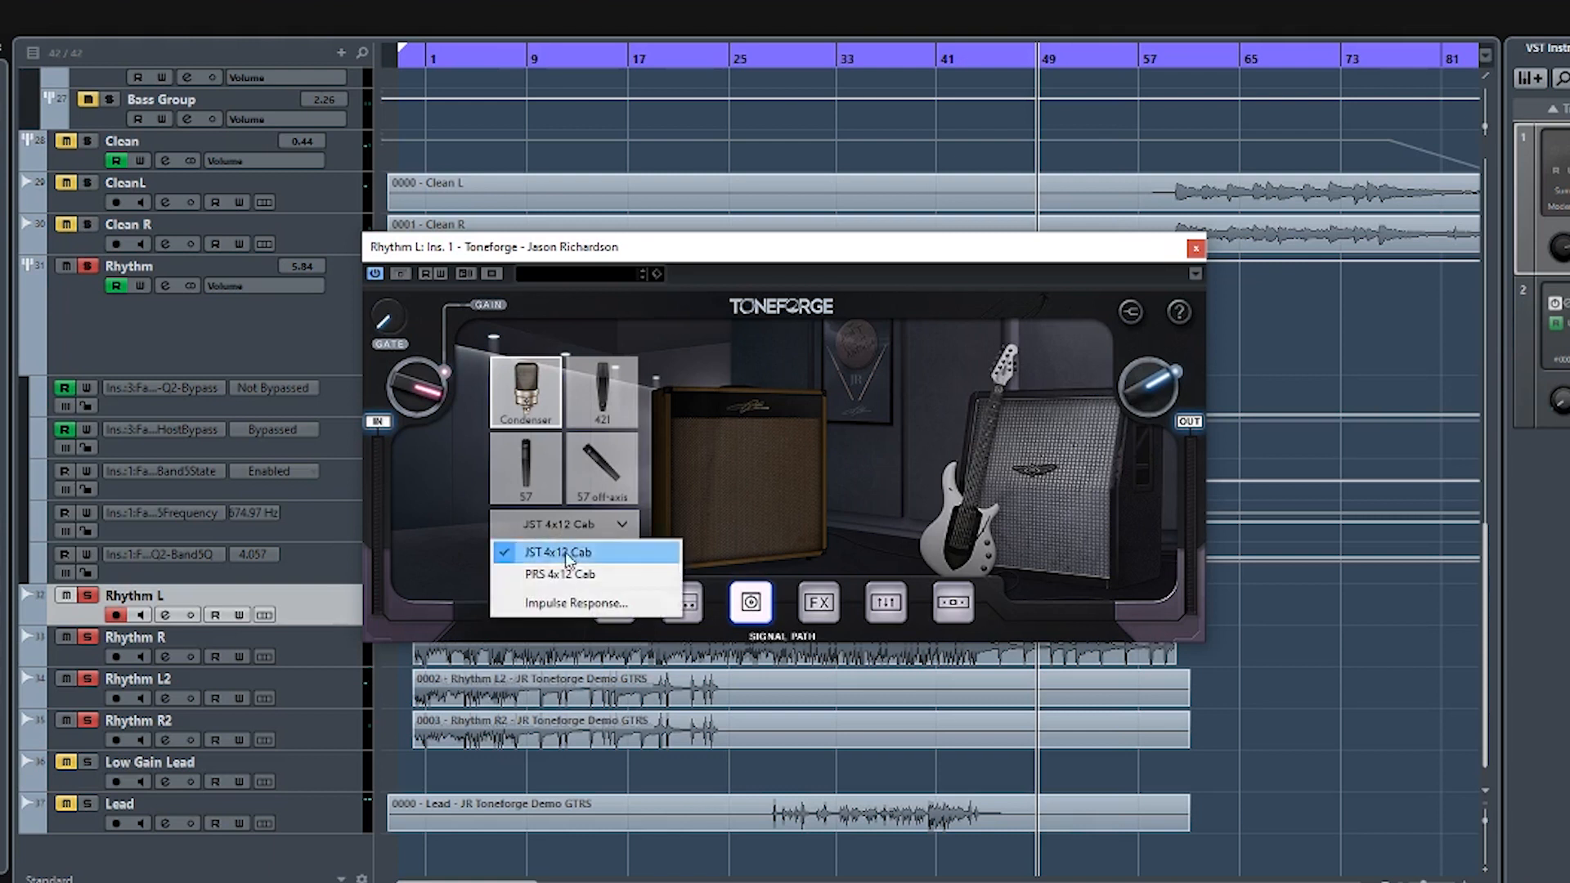
{"action": "left_click", "coordinate": [572, 574]}
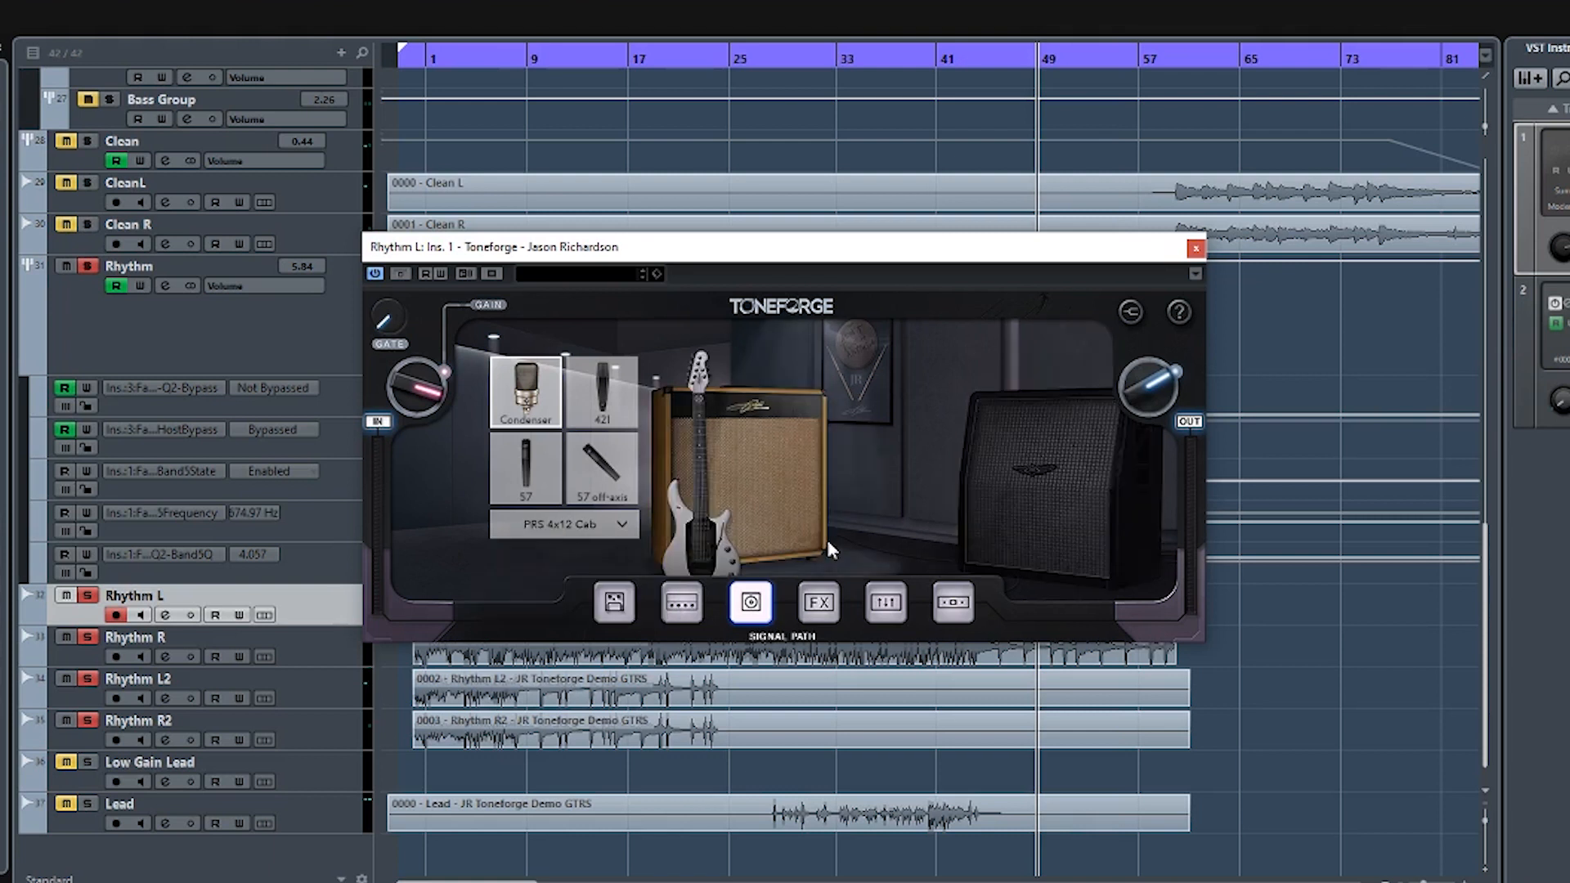
{"action": "left_click", "coordinate": [1070, 492]}
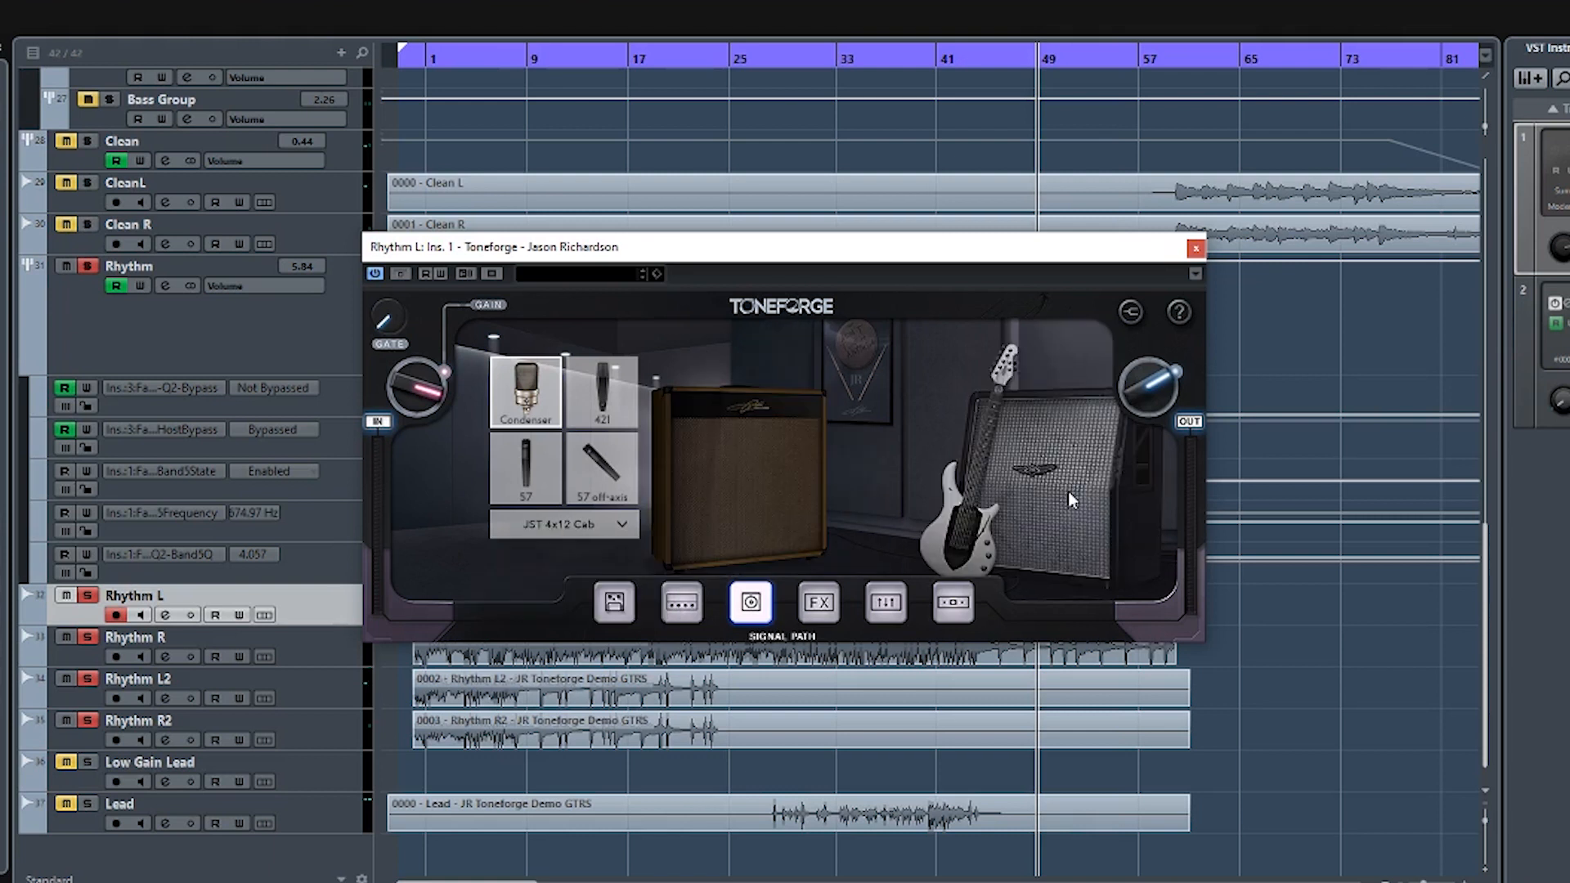
- Play from about bar 4, set the parametric EQ's Bass gain to -1, try Low Mid at -1 before returning it to 0, and adjust Mid
{"action": "left_click", "coordinate": [818, 605]}
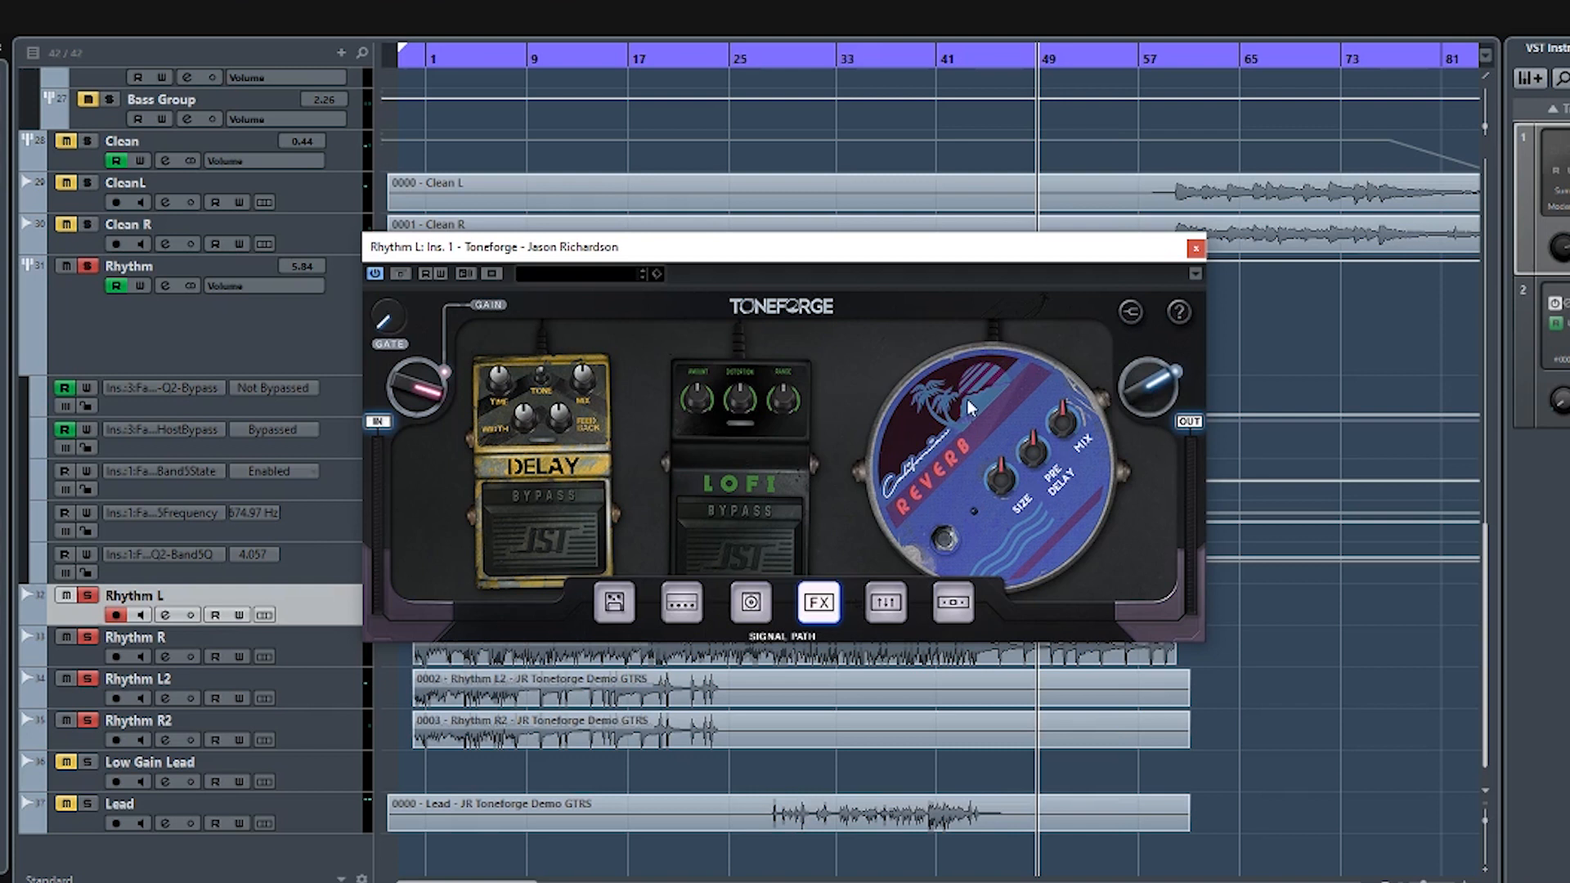
{"action": "left_click", "coordinate": [887, 602]}
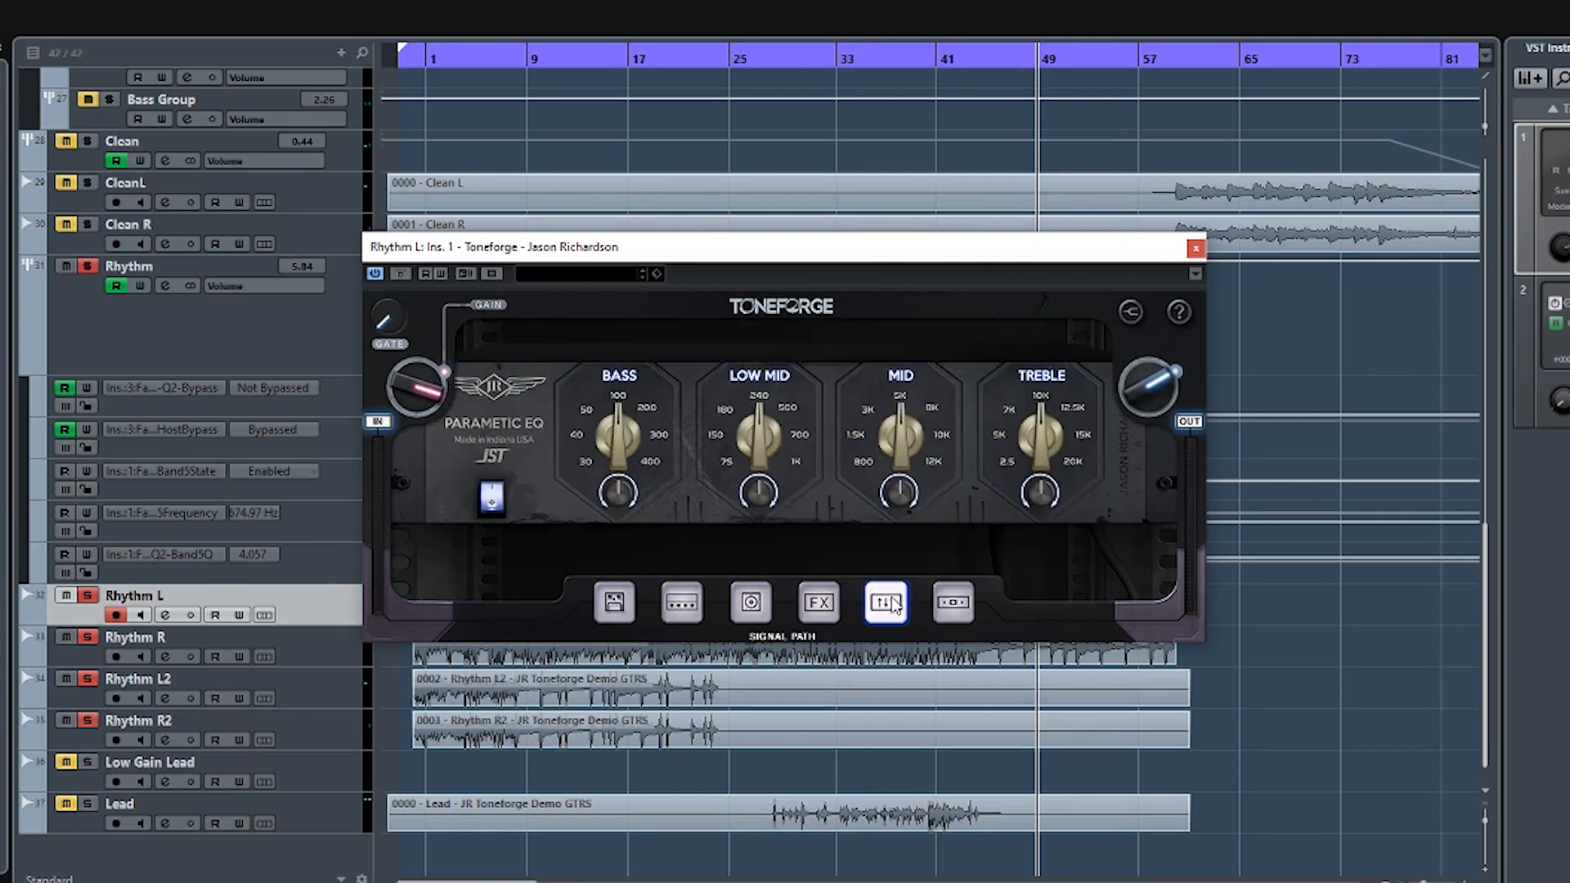
{"action": "left_click", "coordinate": [470, 54]}
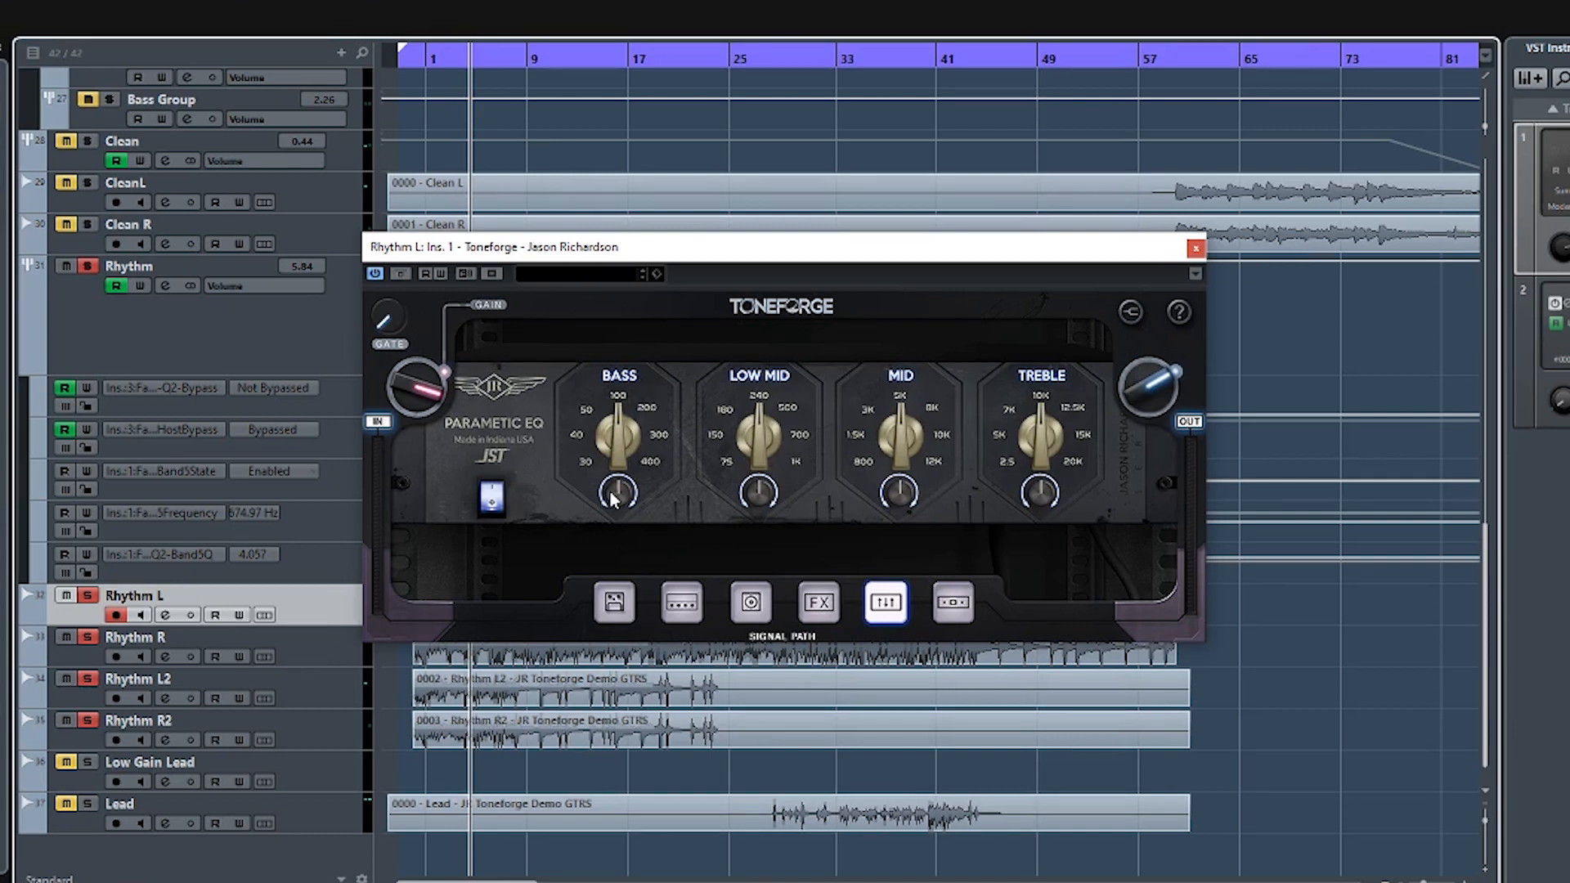
{"action": "left_click_drag", "start_coordinate": [621, 492], "coordinate": [622, 495]}
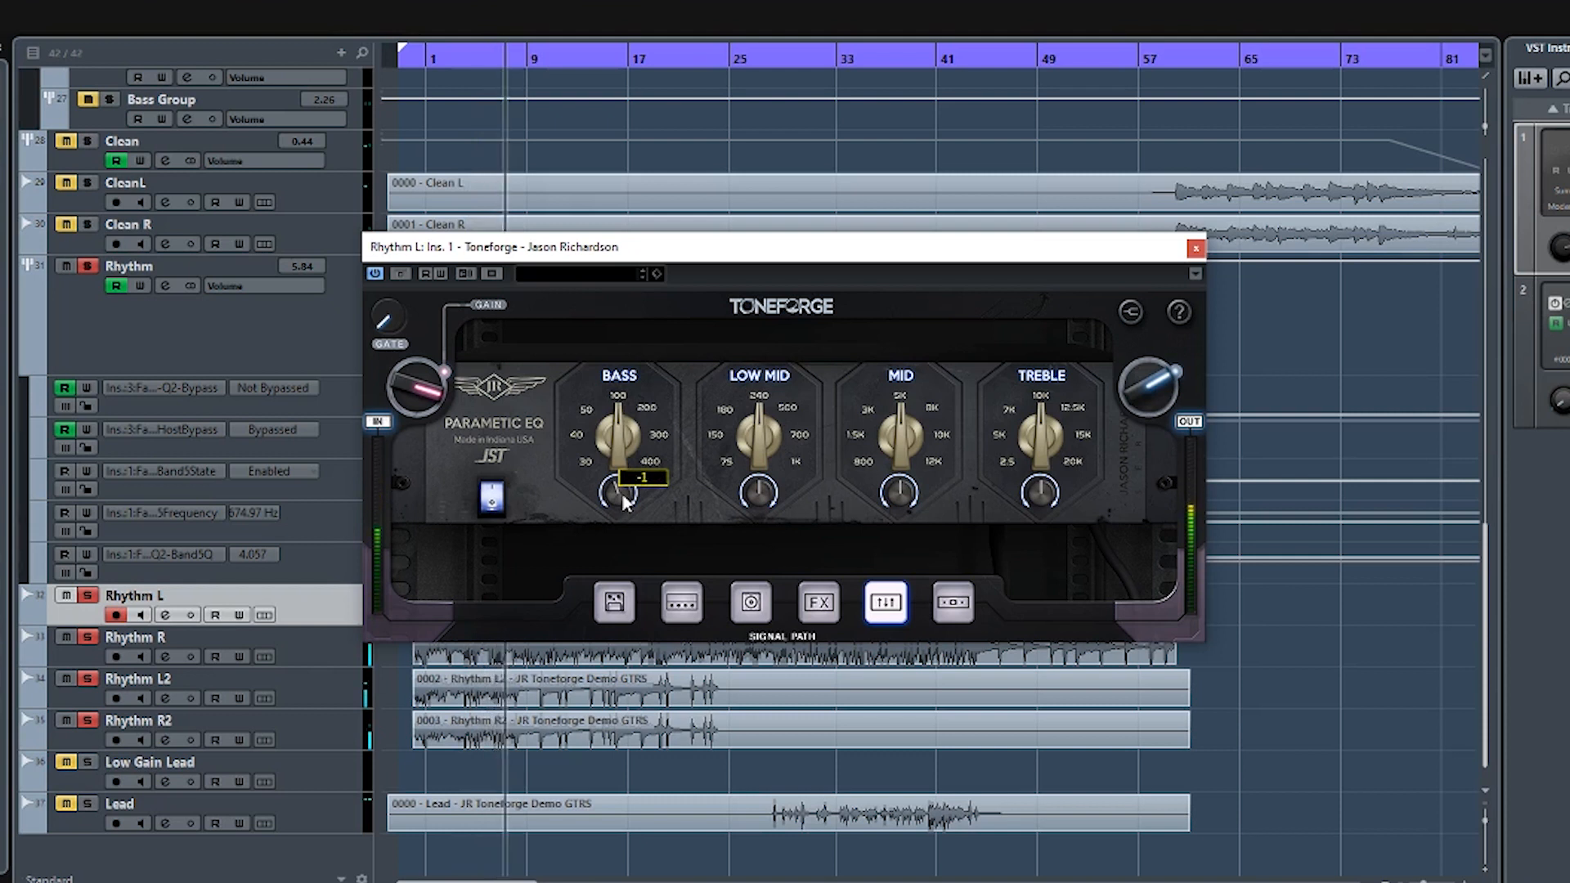
{"action": "left_click", "coordinate": [759, 495]}
{"action": "left_click_drag", "start_coordinate": [759, 496], "coordinate": [760, 499]}
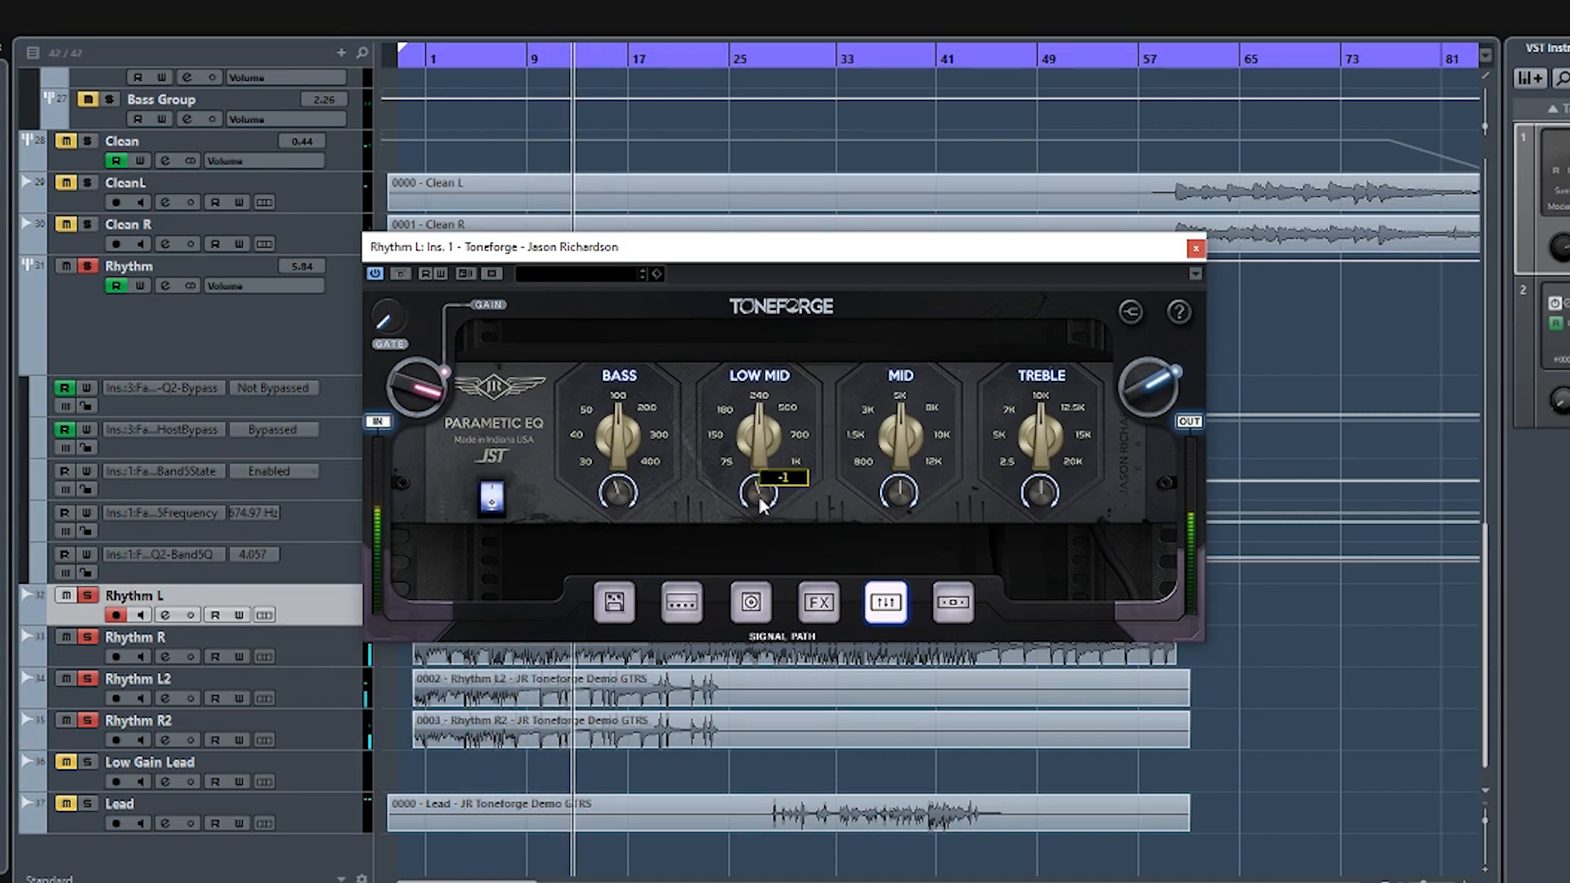
{"action": "left_click_drag", "start_coordinate": [904, 489], "coordinate": [906, 492]}
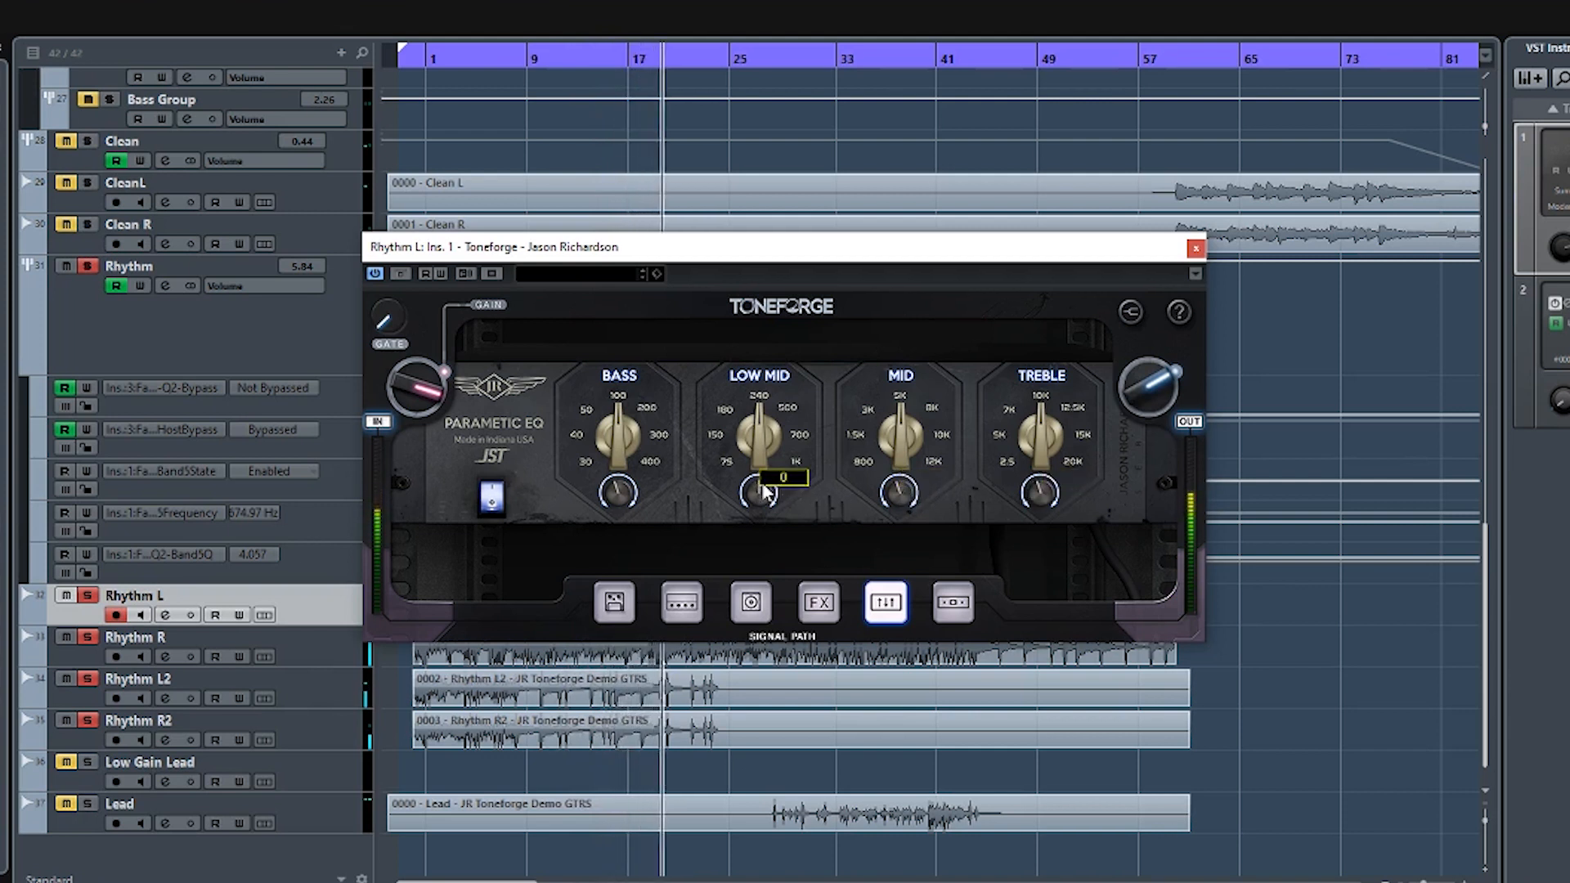
- Recheck the channel and amp settings, then fine-tune the parametric EQ's Mid, Bass and Treble gains, trying Mid at -2
{"action": "left_click", "coordinate": [614, 602]}
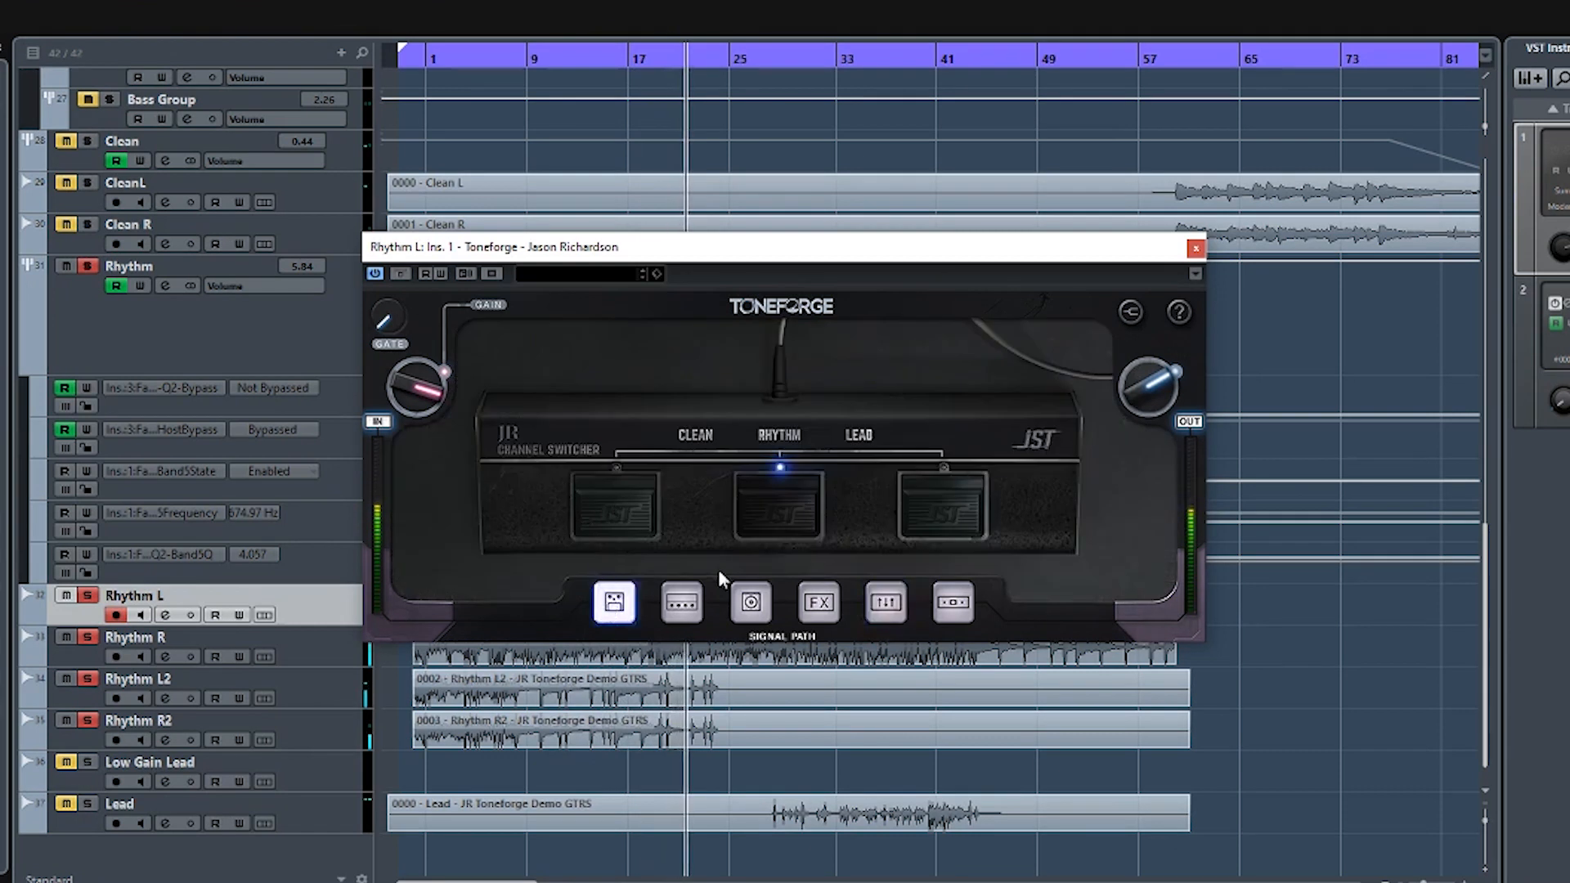
{"action": "left_click", "coordinate": [694, 603]}
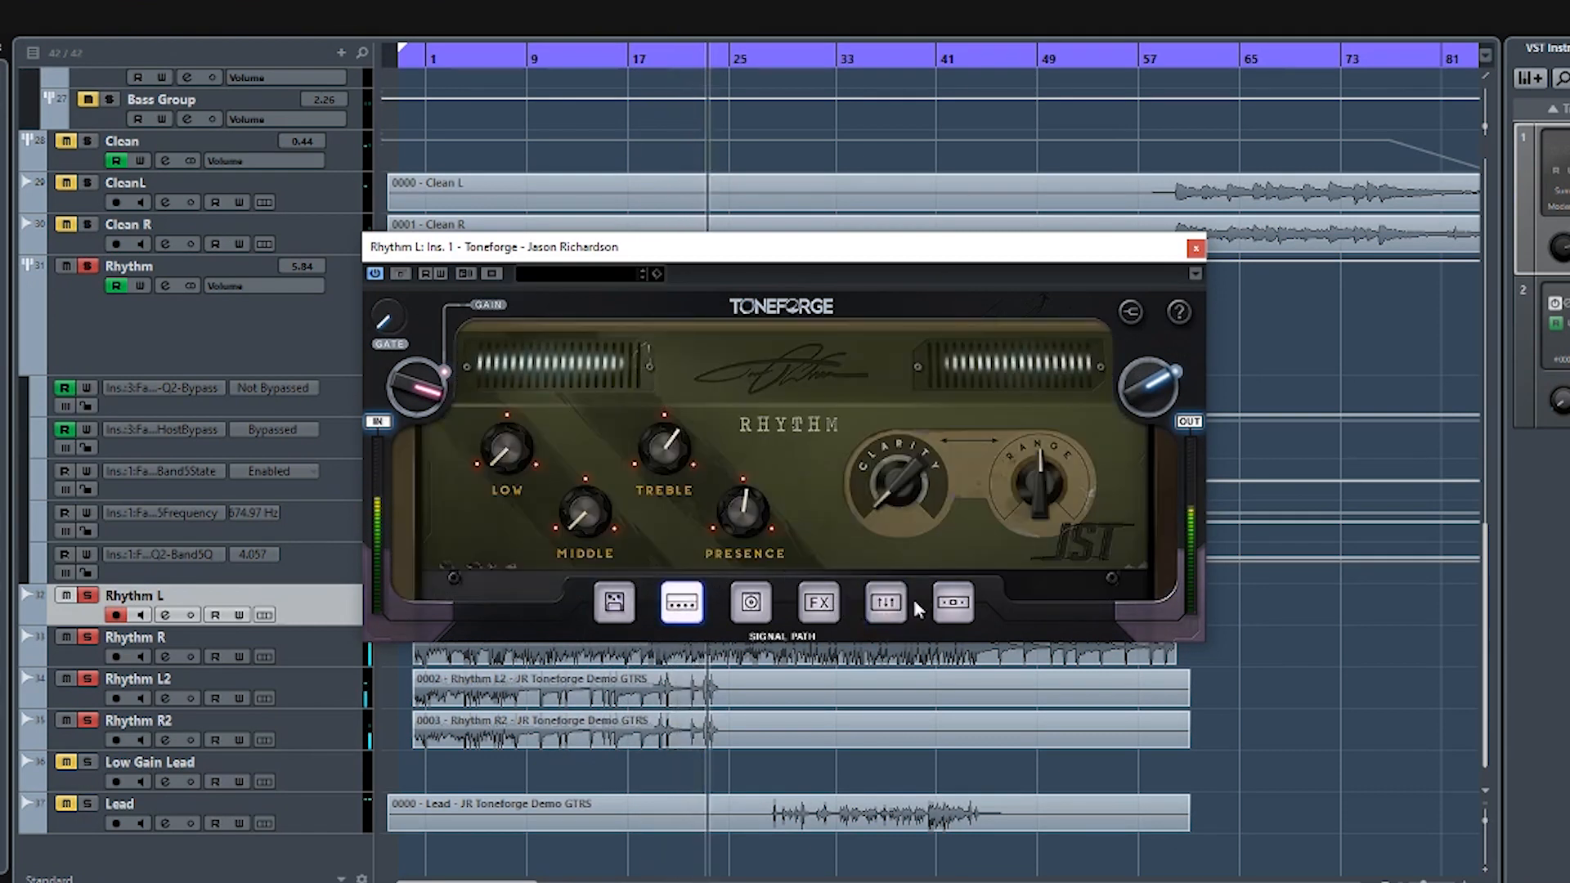
{"action": "left_click", "coordinate": [883, 607]}
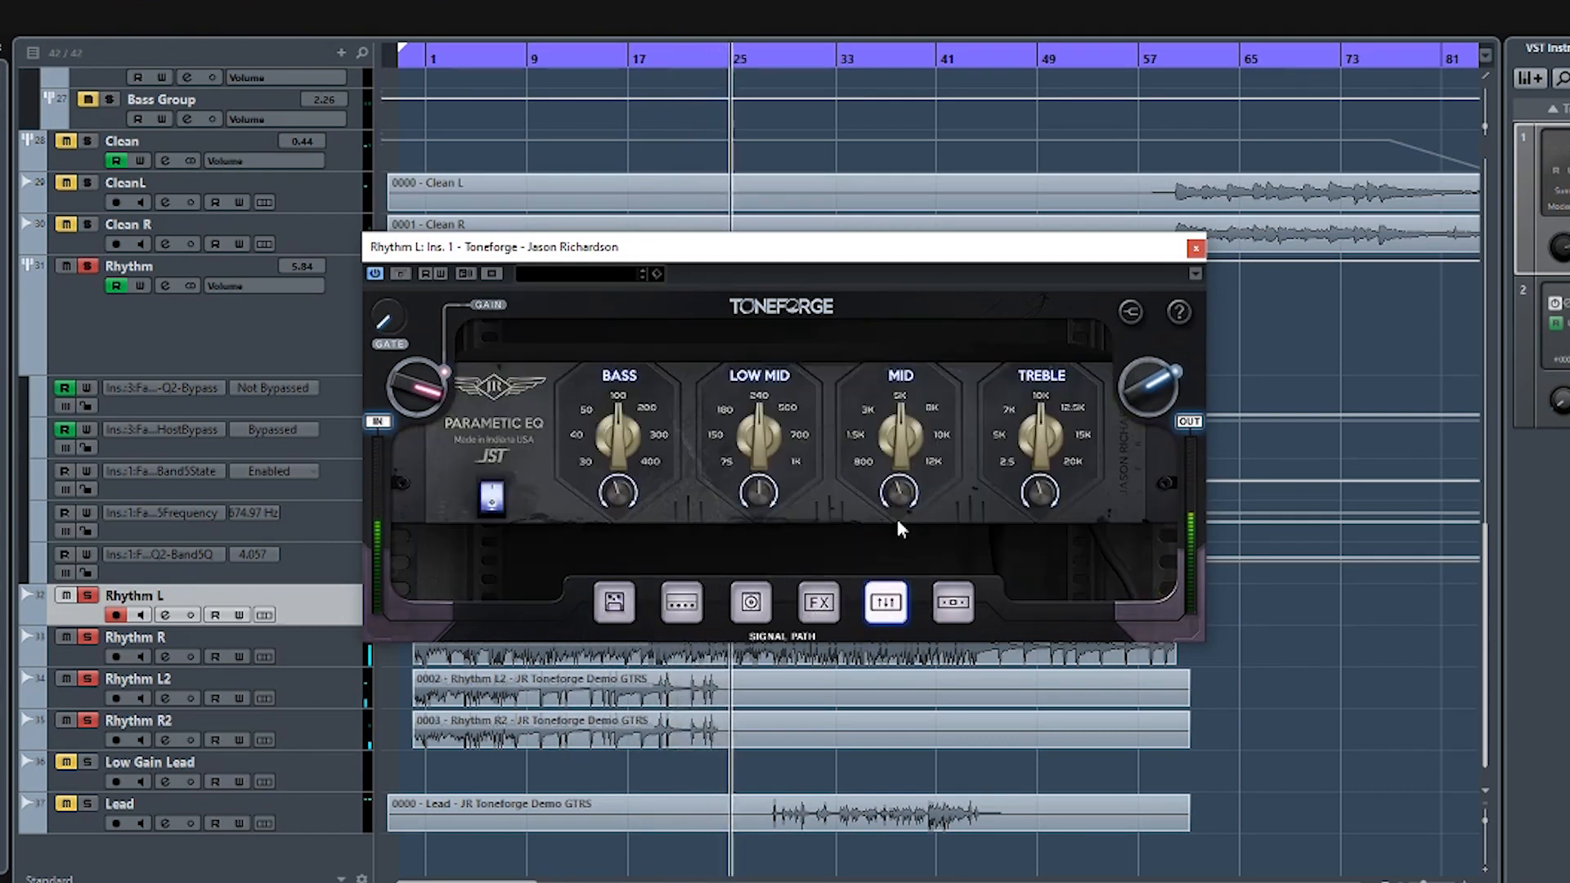
{"action": "mouse_move", "coordinate": [902, 511]}
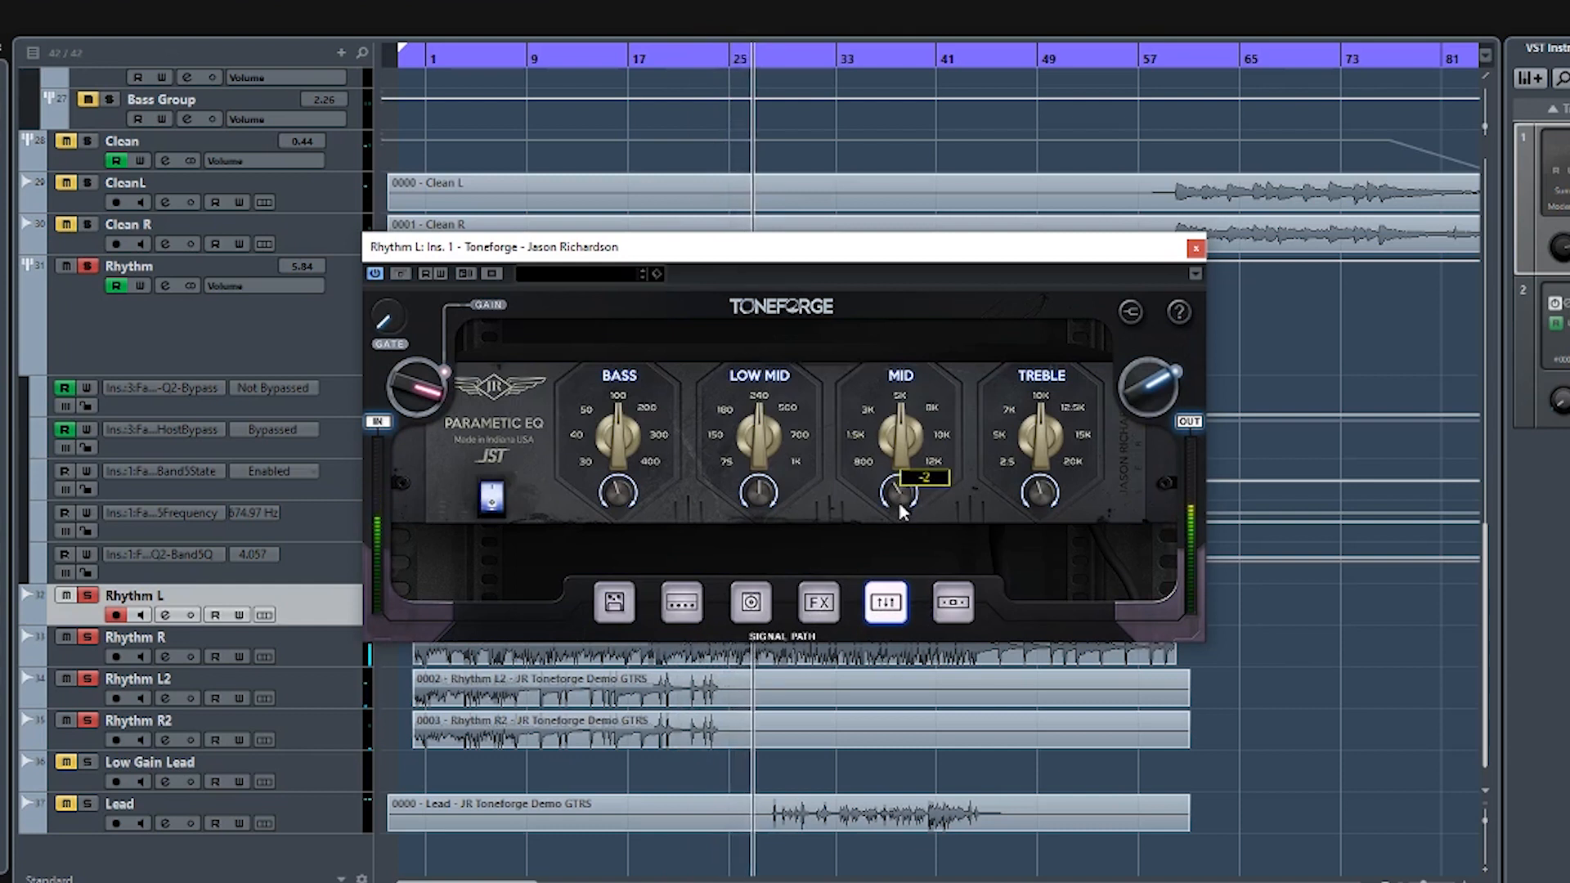
{"action": "left_click_drag", "start_coordinate": [620, 498], "coordinate": [621, 493]}
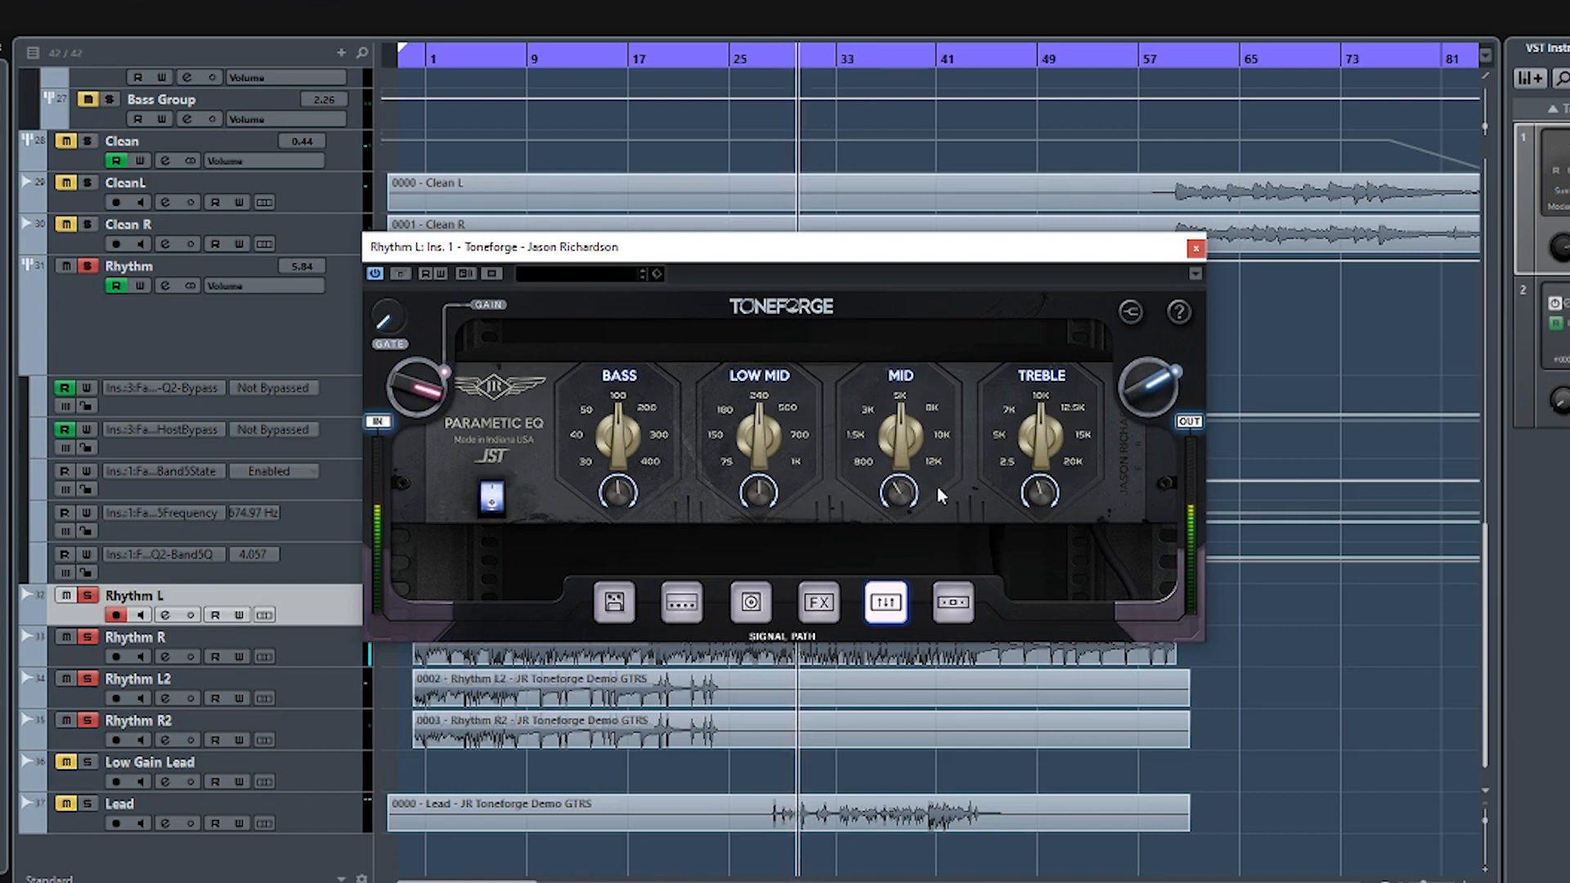
{"action": "left_click_drag", "start_coordinate": [1038, 488], "coordinate": [1037, 490]}
{"action": "left_click_drag", "start_coordinate": [909, 489], "coordinate": [908, 485]}
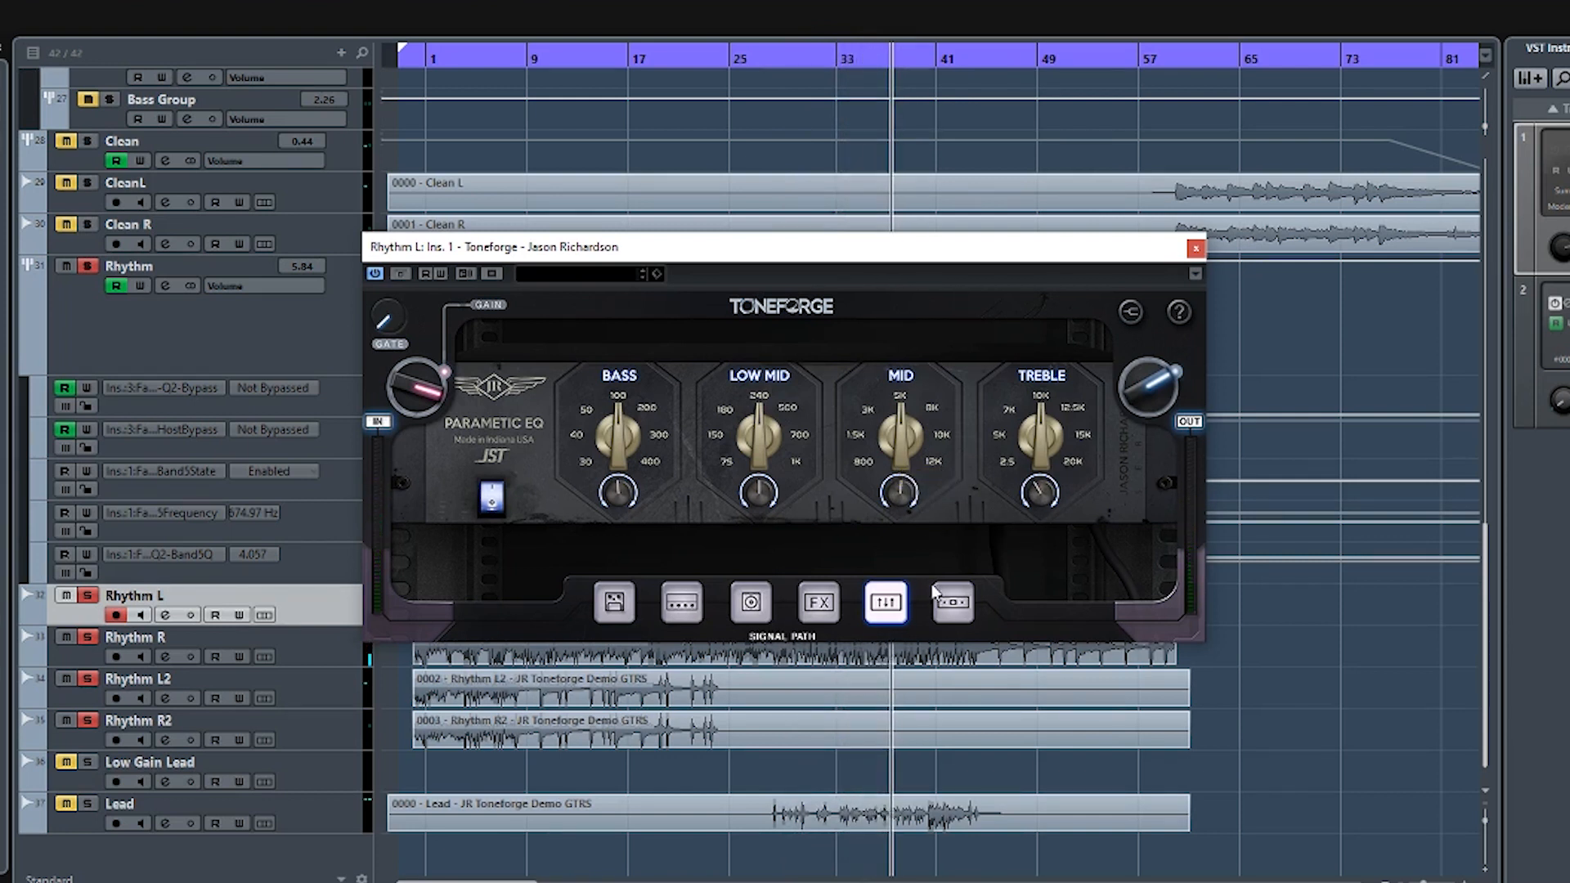
- Adjust the compressor's Low Range, replay from about bar 28 with the plugin window repositioned, and raise the Gate to about halfway
{"action": "left_click", "coordinate": [953, 603]}
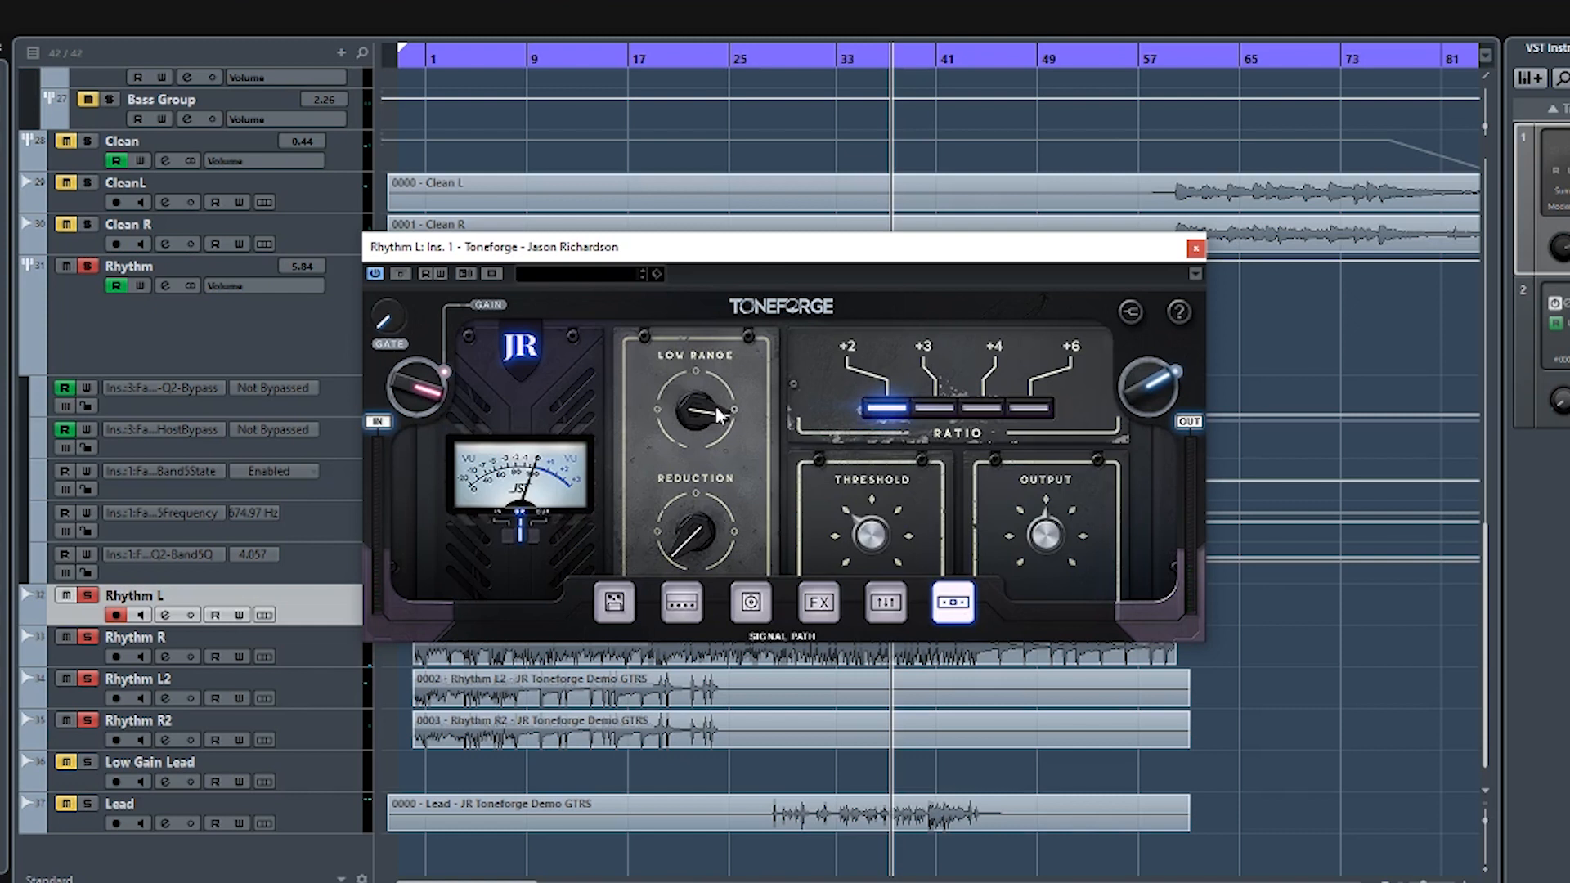
{"action": "mouse_move", "coordinate": [715, 406]}
{"action": "left_click_drag", "start_coordinate": [831, 62], "coordinate": [759, 59]}
{"action": "left_click_drag", "start_coordinate": [778, 250], "coordinate": [1287, 425]}
{"action": "left_click_drag", "start_coordinate": [775, 60], "coordinate": [765, 63]}
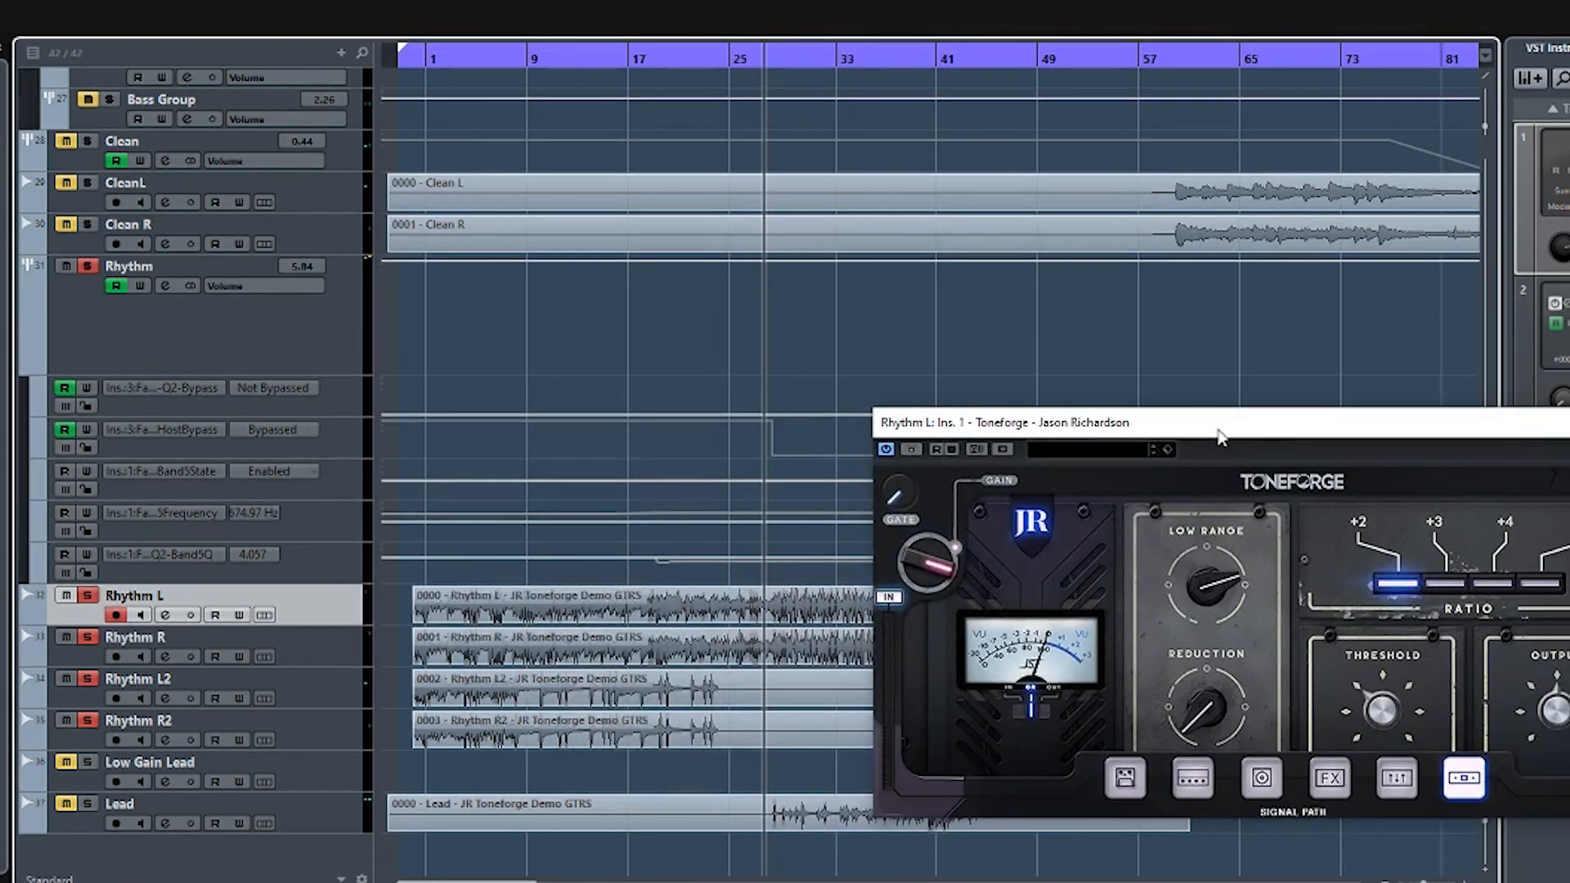
{"action": "left_click_drag", "start_coordinate": [1218, 436], "coordinate": [596, 220]}
{"action": "mouse_move", "coordinate": [278, 262]}
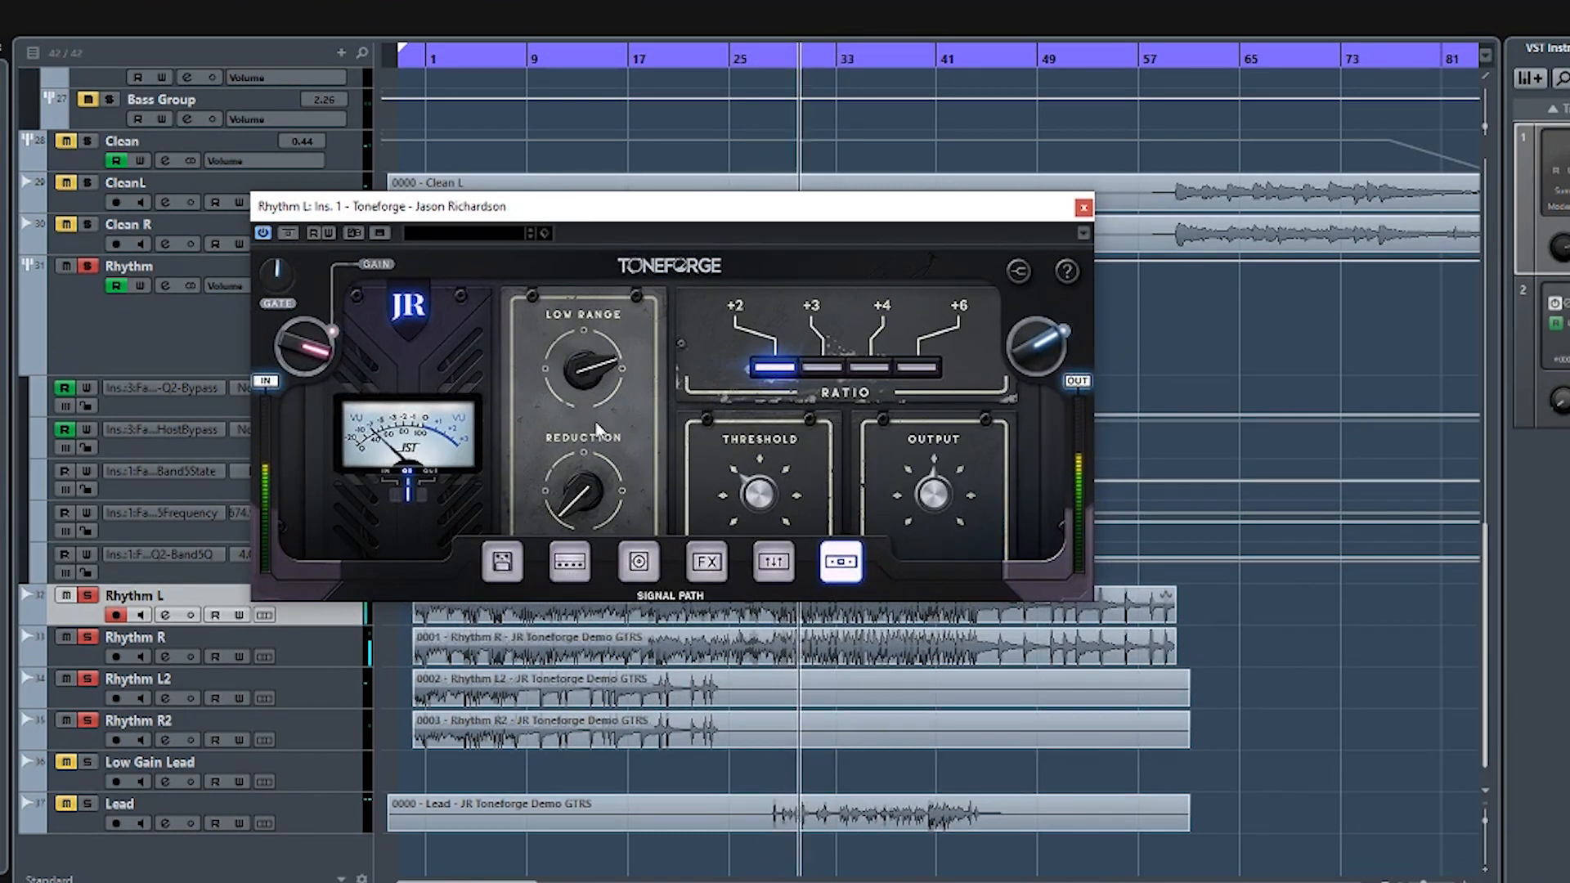
- Set the compressor's Reduction to 100, audition the +4, +3, +6 and +2 ratios, and settle on +3
{"action": "left_click_drag", "start_coordinate": [587, 484], "coordinate": [579, 269]}
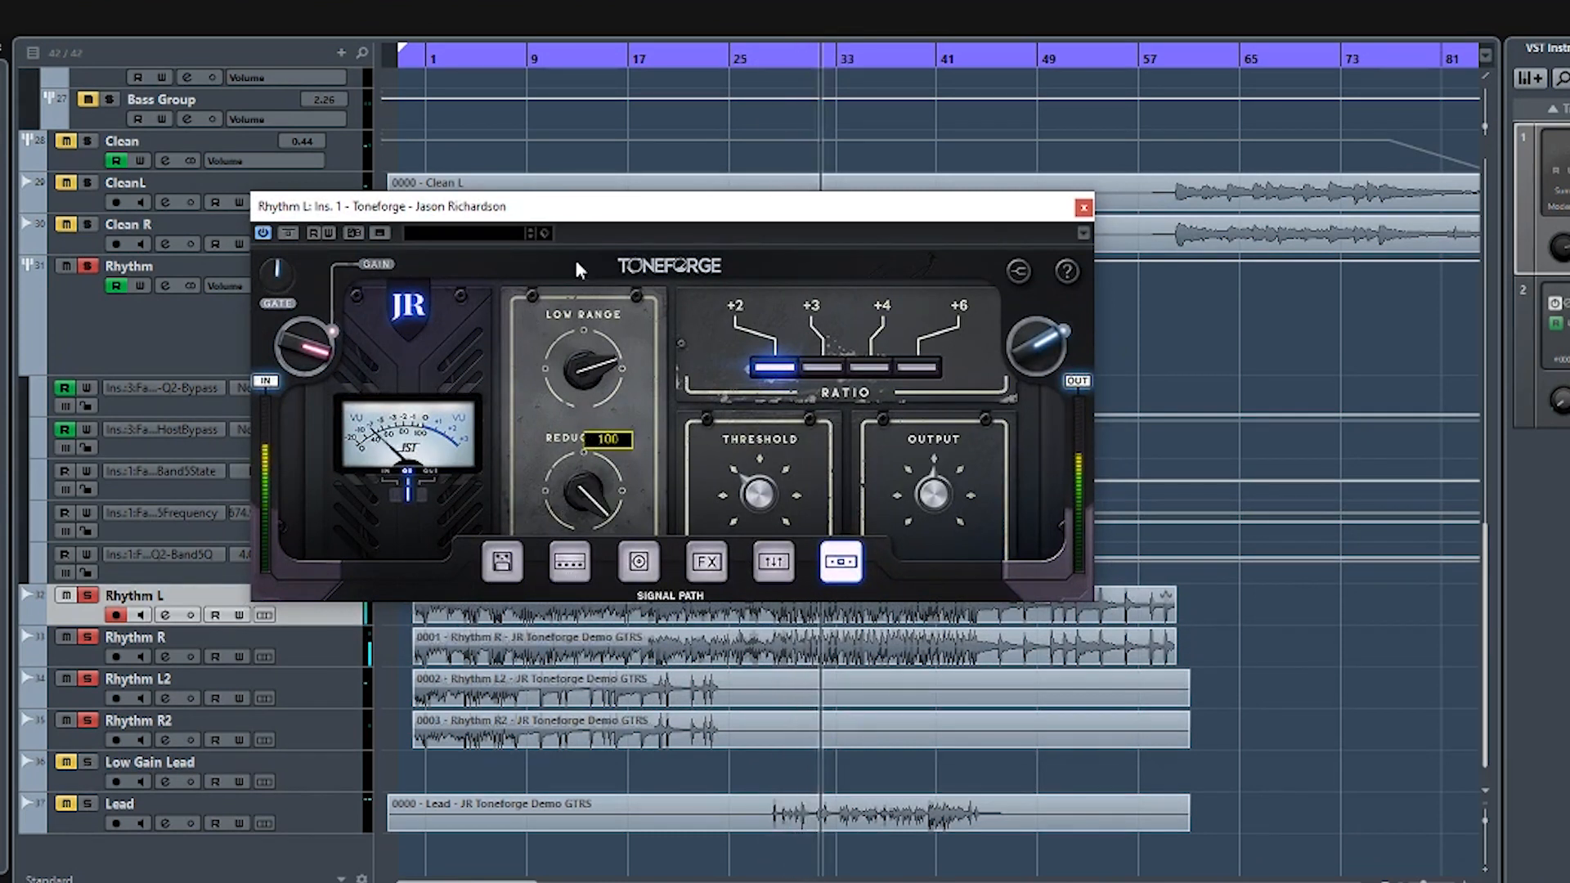
{"action": "left_click", "coordinate": [866, 371]}
{"action": "left_click", "coordinate": [830, 371]}
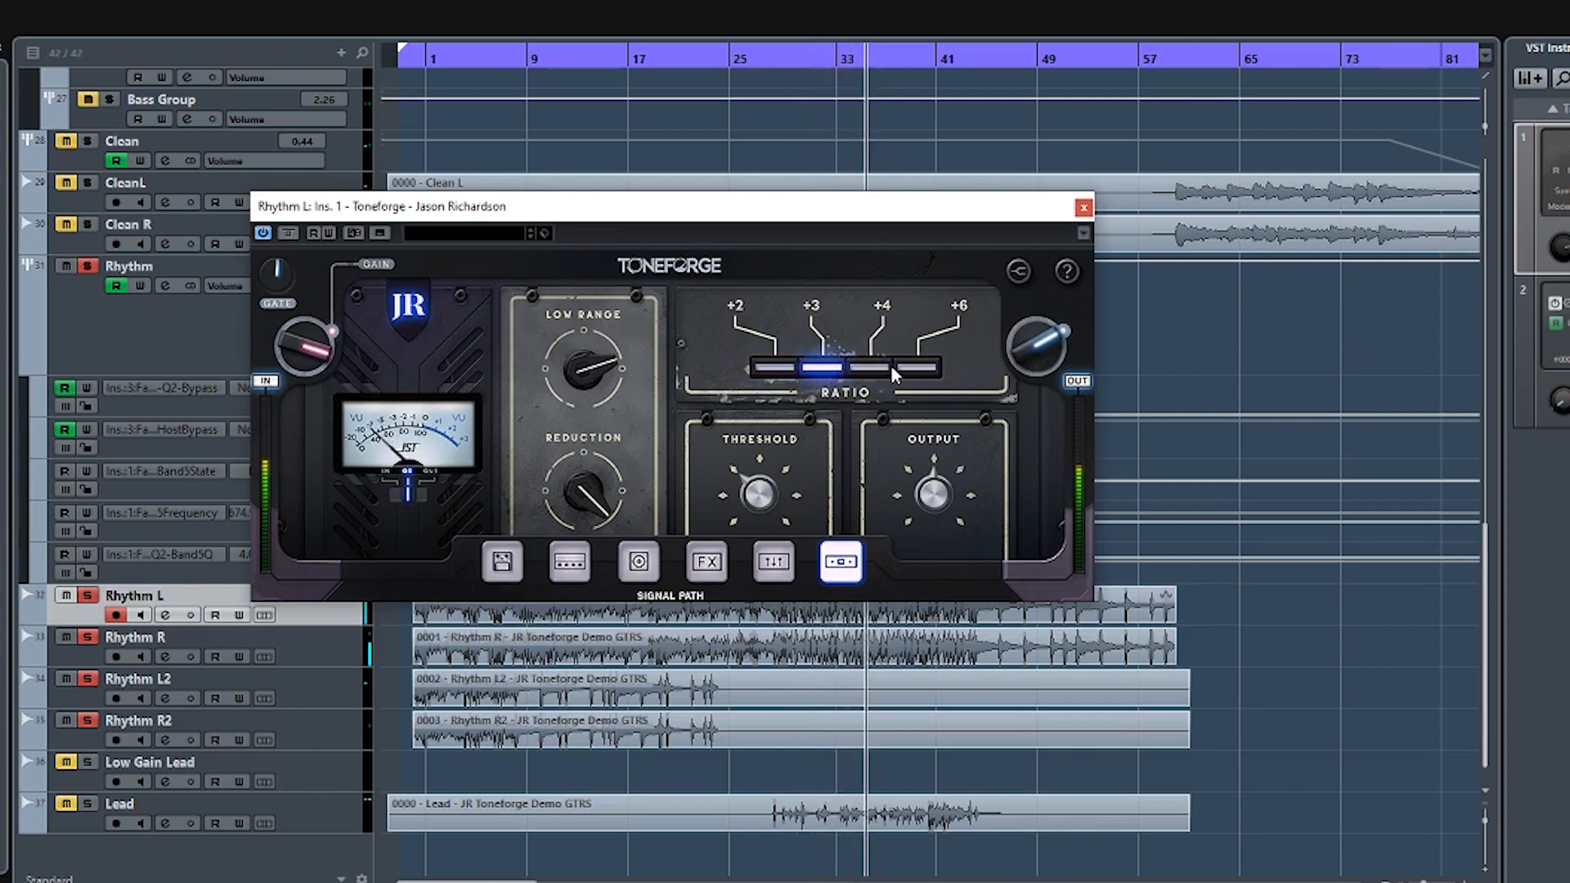
{"action": "left_click", "coordinate": [916, 370]}
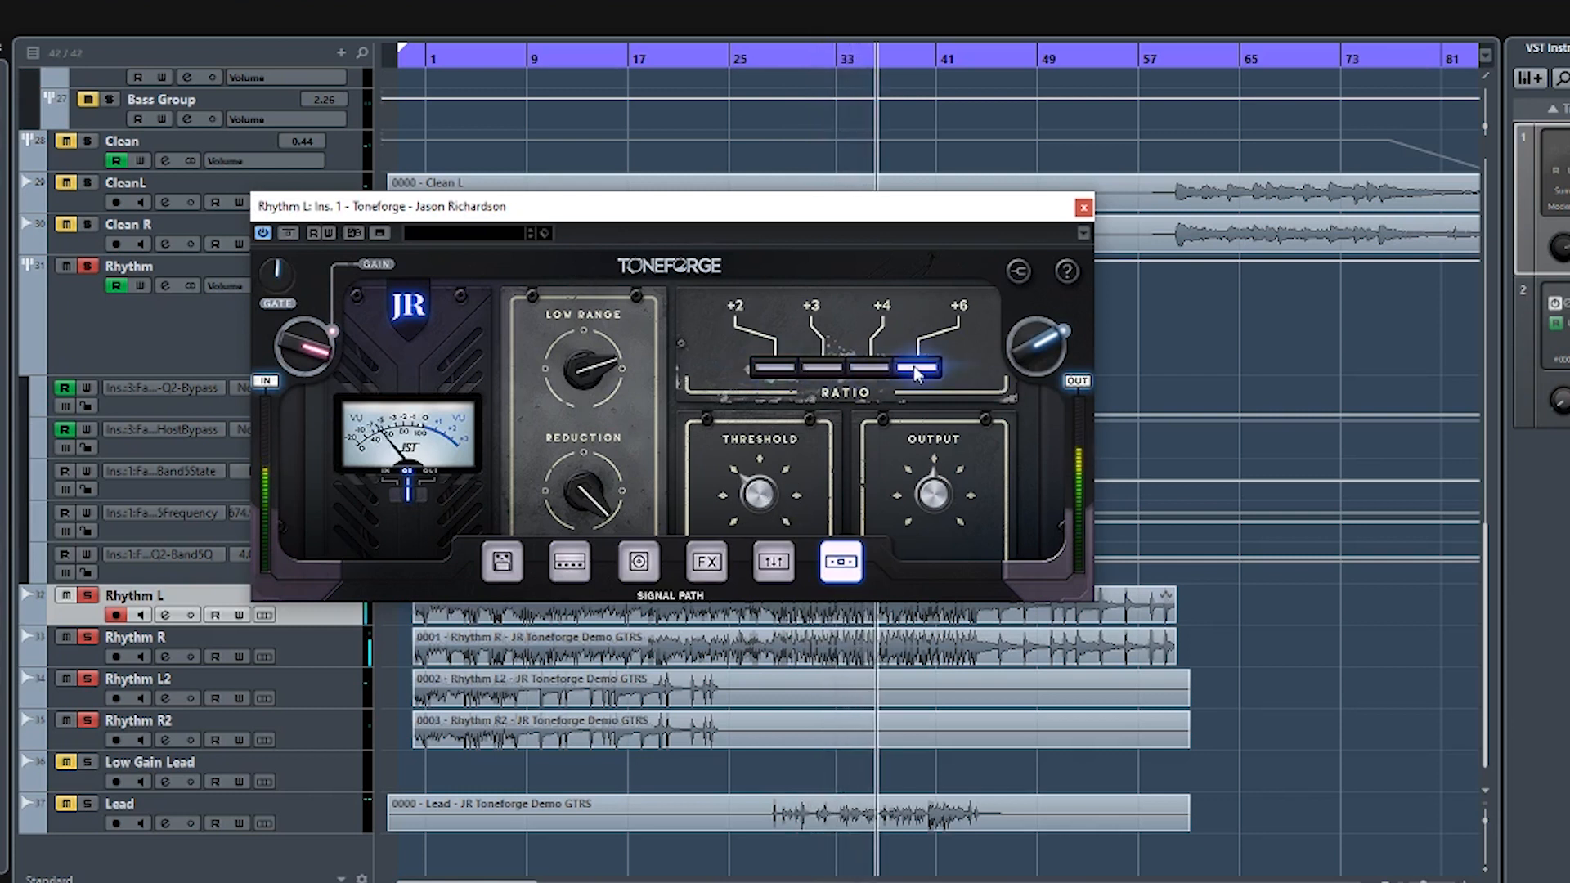
{"action": "left_click", "coordinate": [762, 370]}
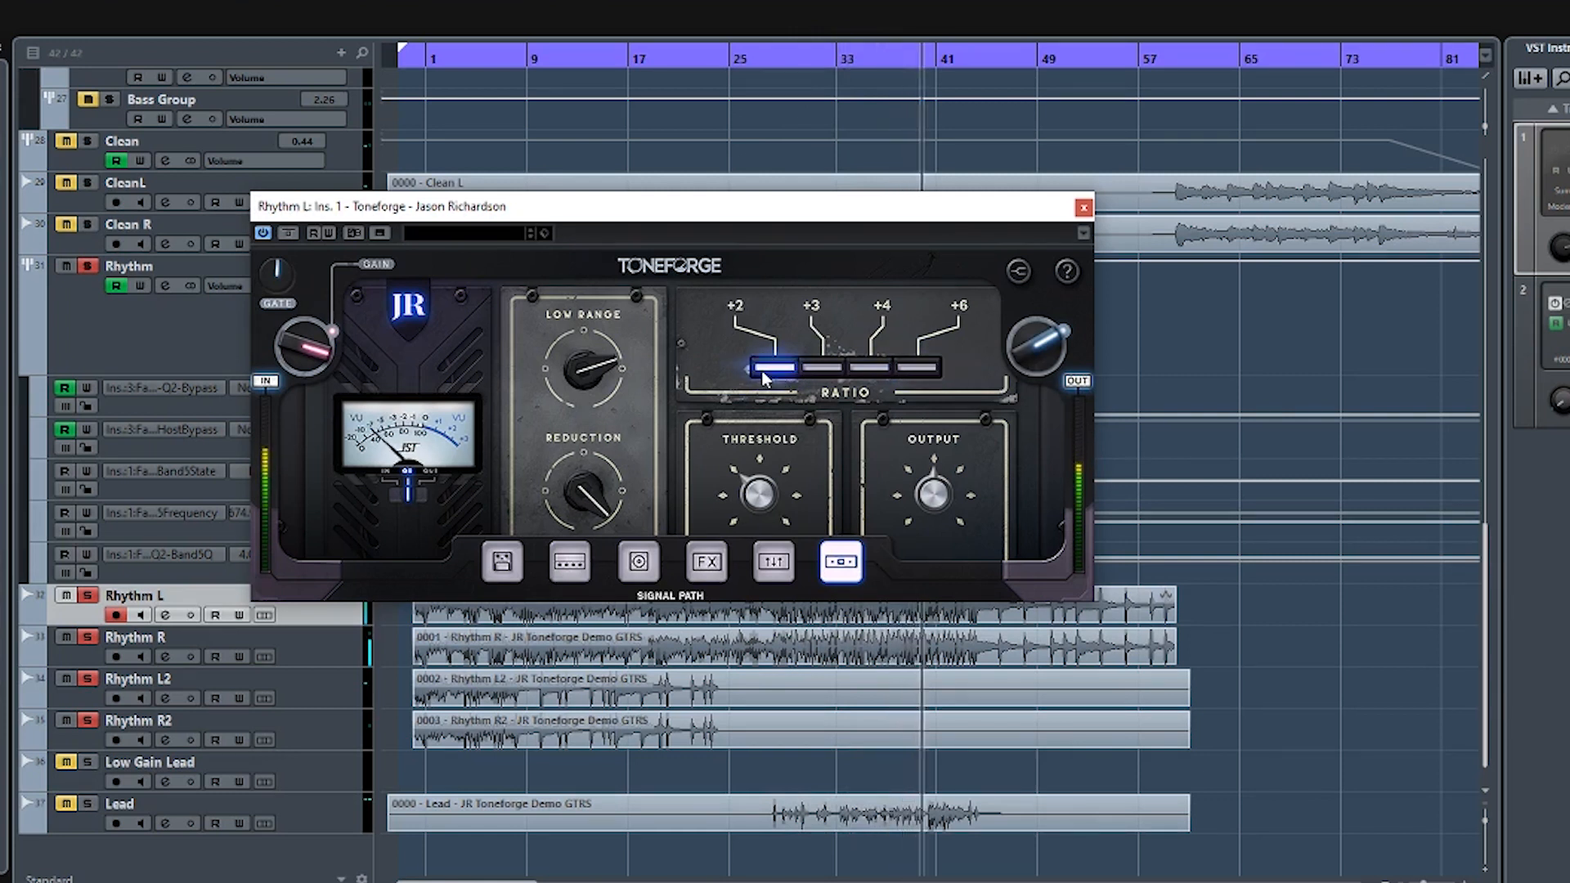
{"action": "left_click", "coordinate": [821, 370]}
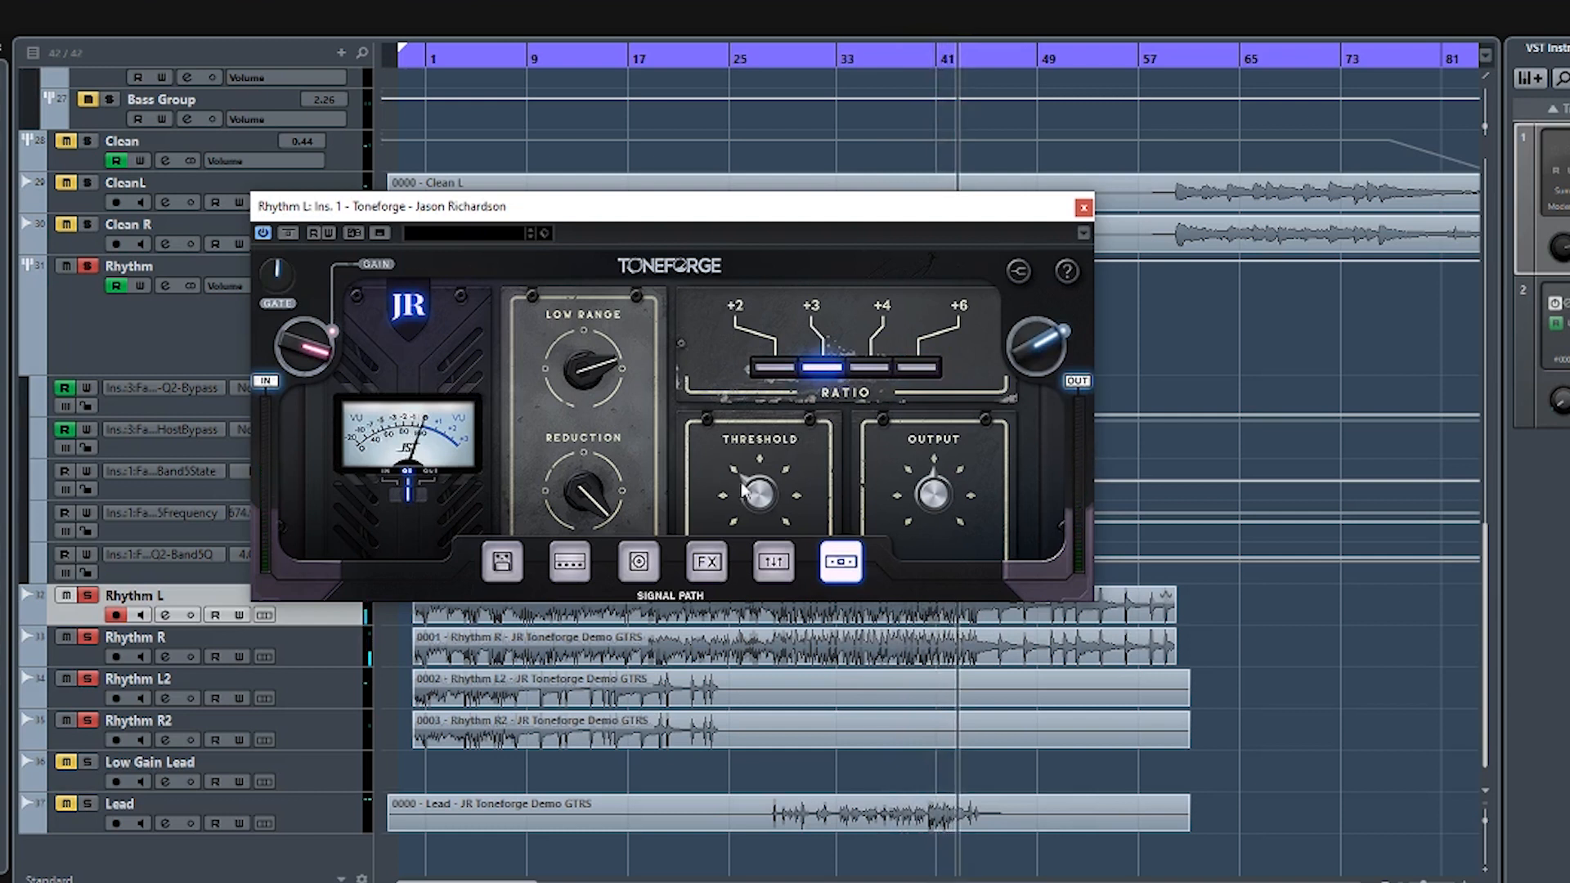
- Replay from about bar 28 and lower the compressor's Threshold
{"action": "left_click_drag", "start_coordinate": [797, 58], "coordinate": [766, 63]}
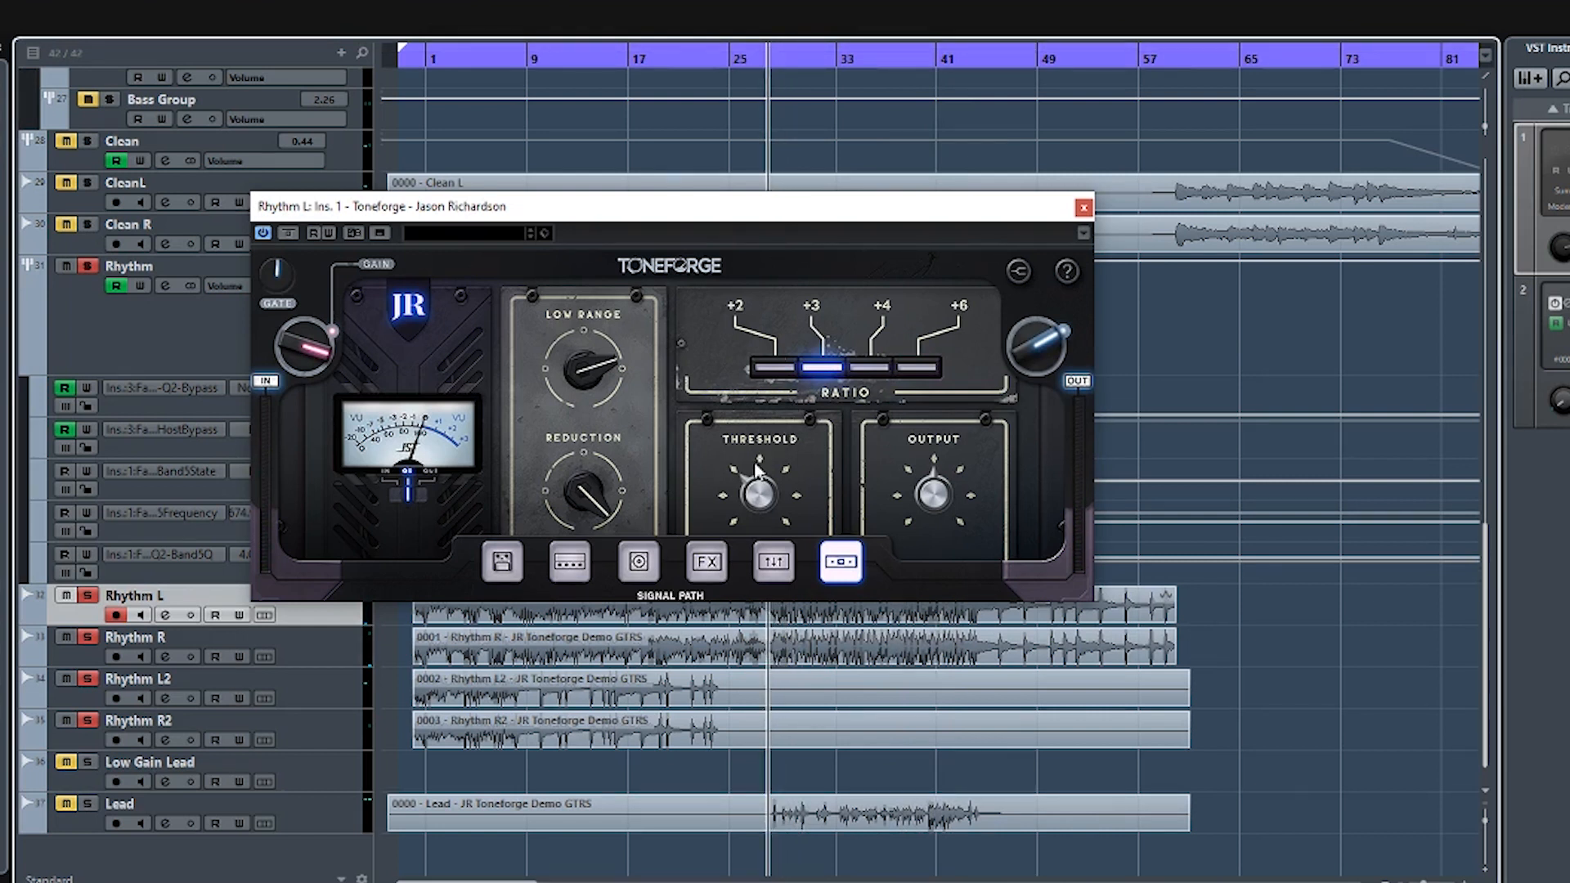
{"action": "mouse_move", "coordinate": [765, 502]}
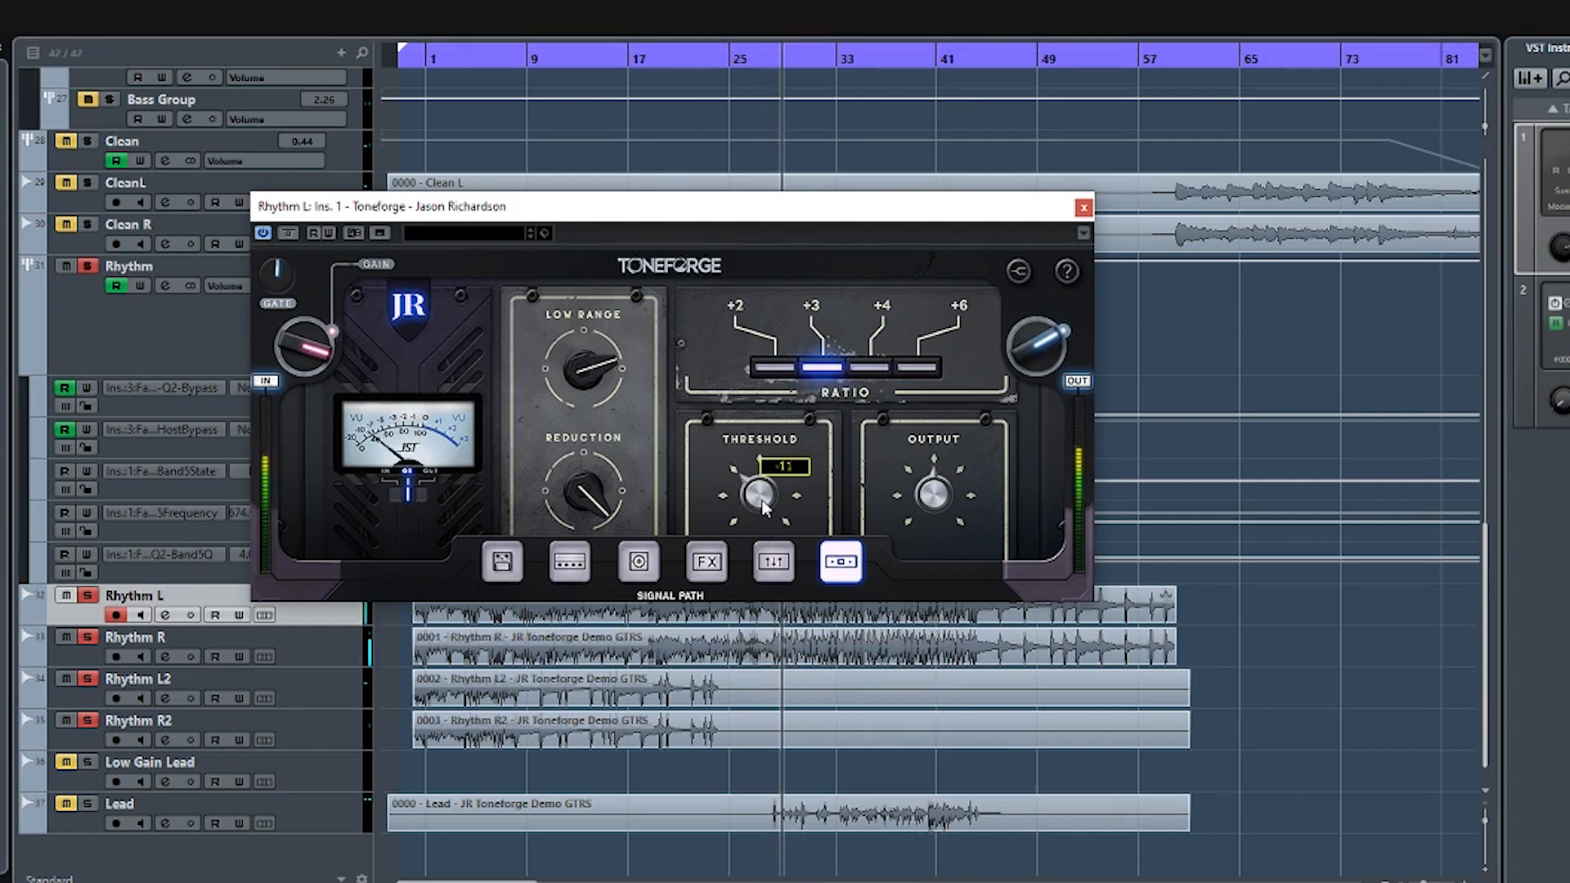
{"action": "left_click_drag", "start_coordinate": [765, 503], "coordinate": [765, 515]}
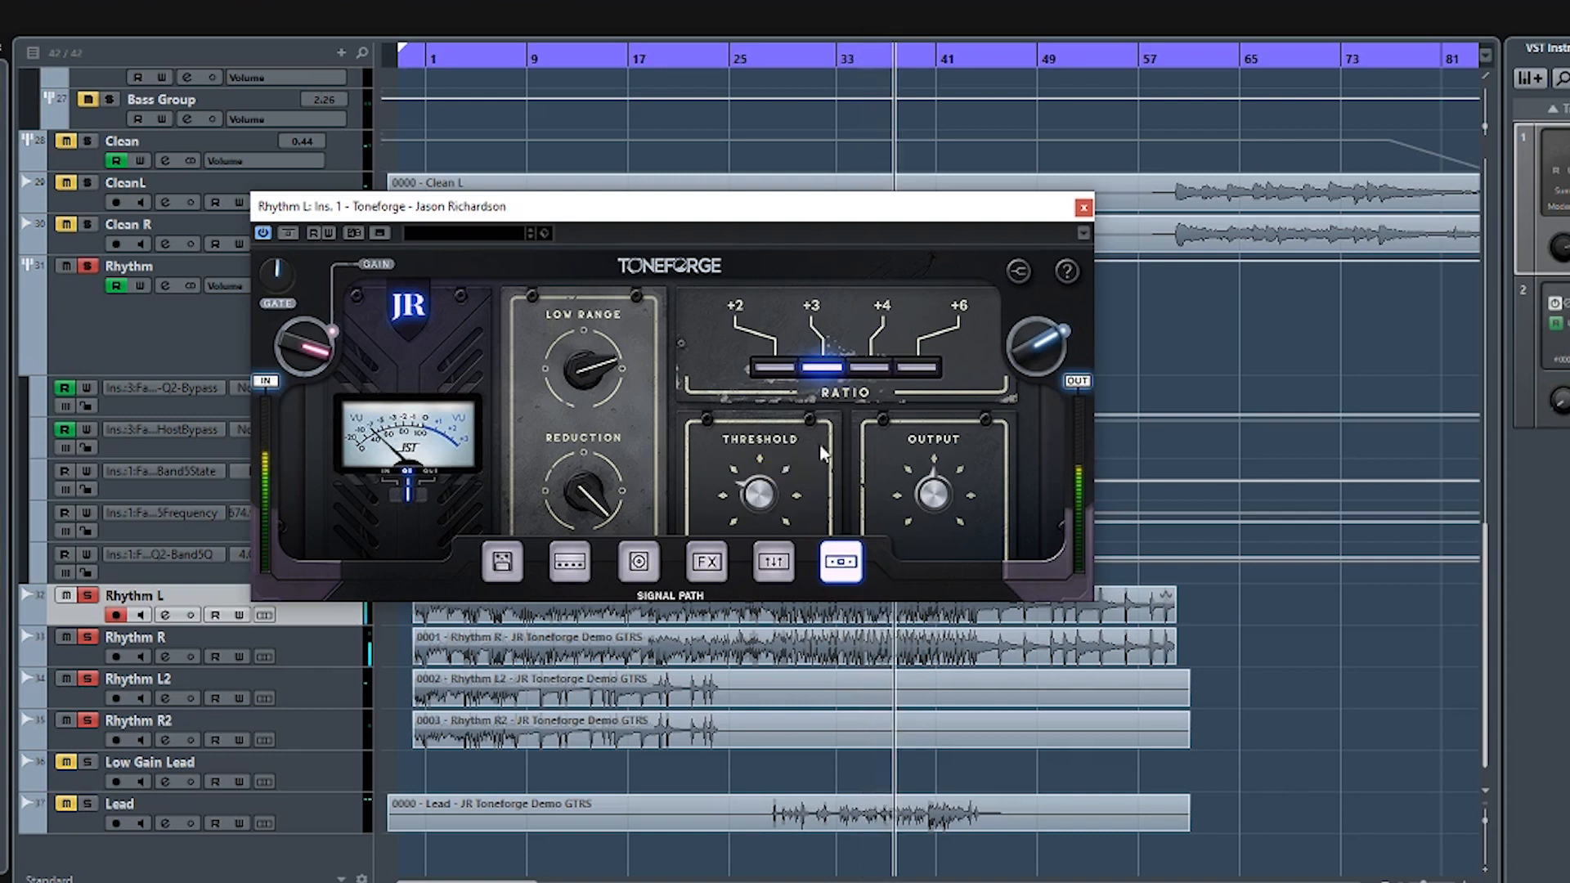
- Return to the parametric EQ and lower its Bass gain slightly
{"action": "left_click", "coordinate": [772, 560]}
{"action": "mouse_move", "coordinate": [792, 456]}
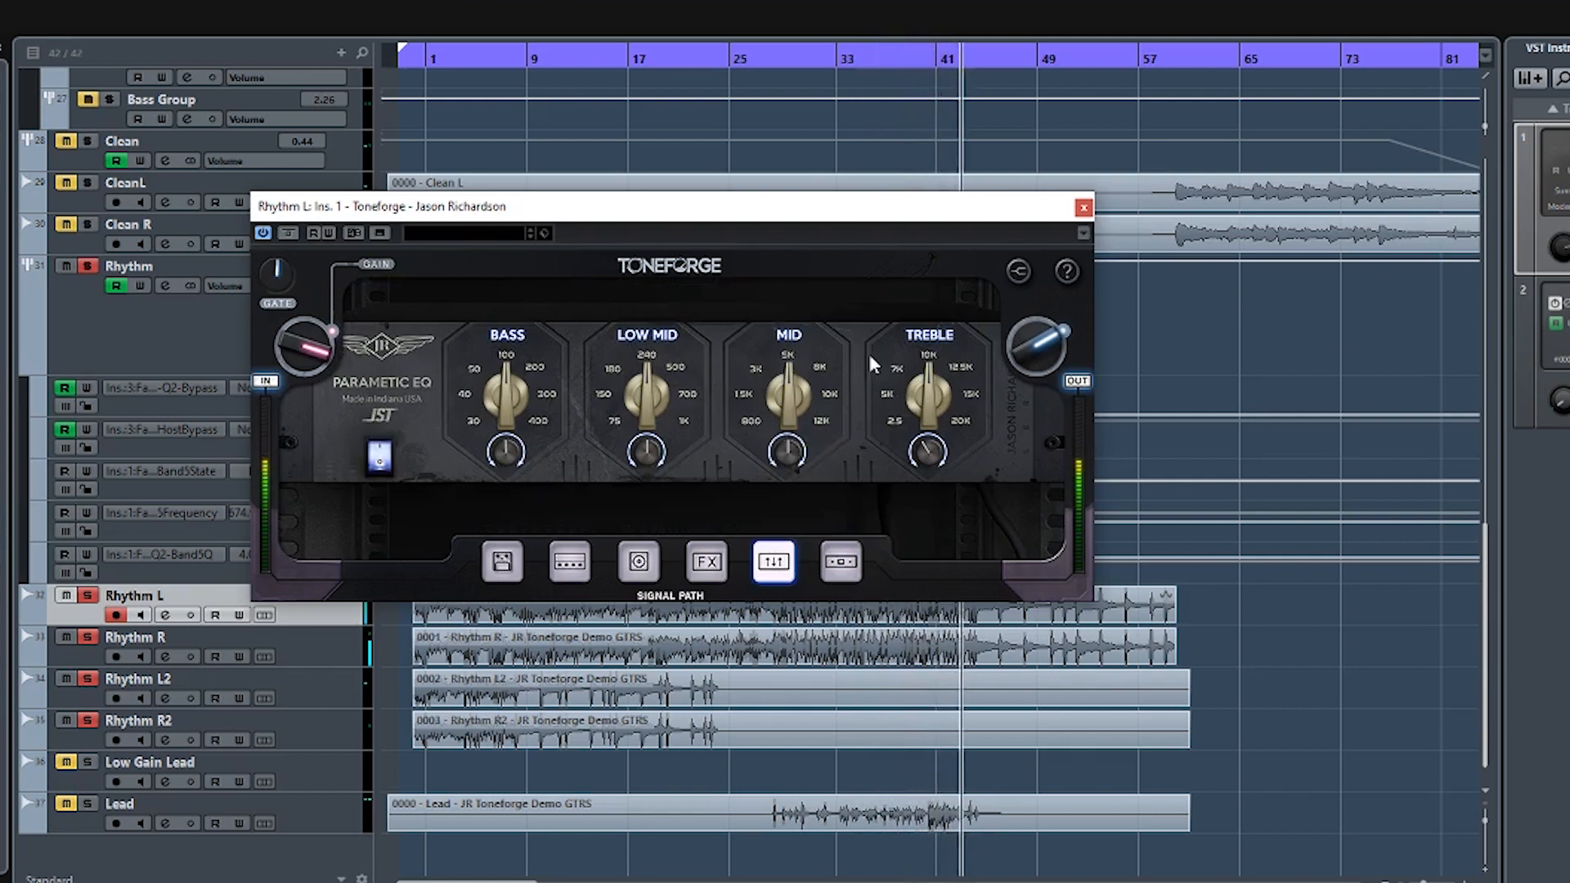
{"action": "mouse_move", "coordinate": [507, 454]}
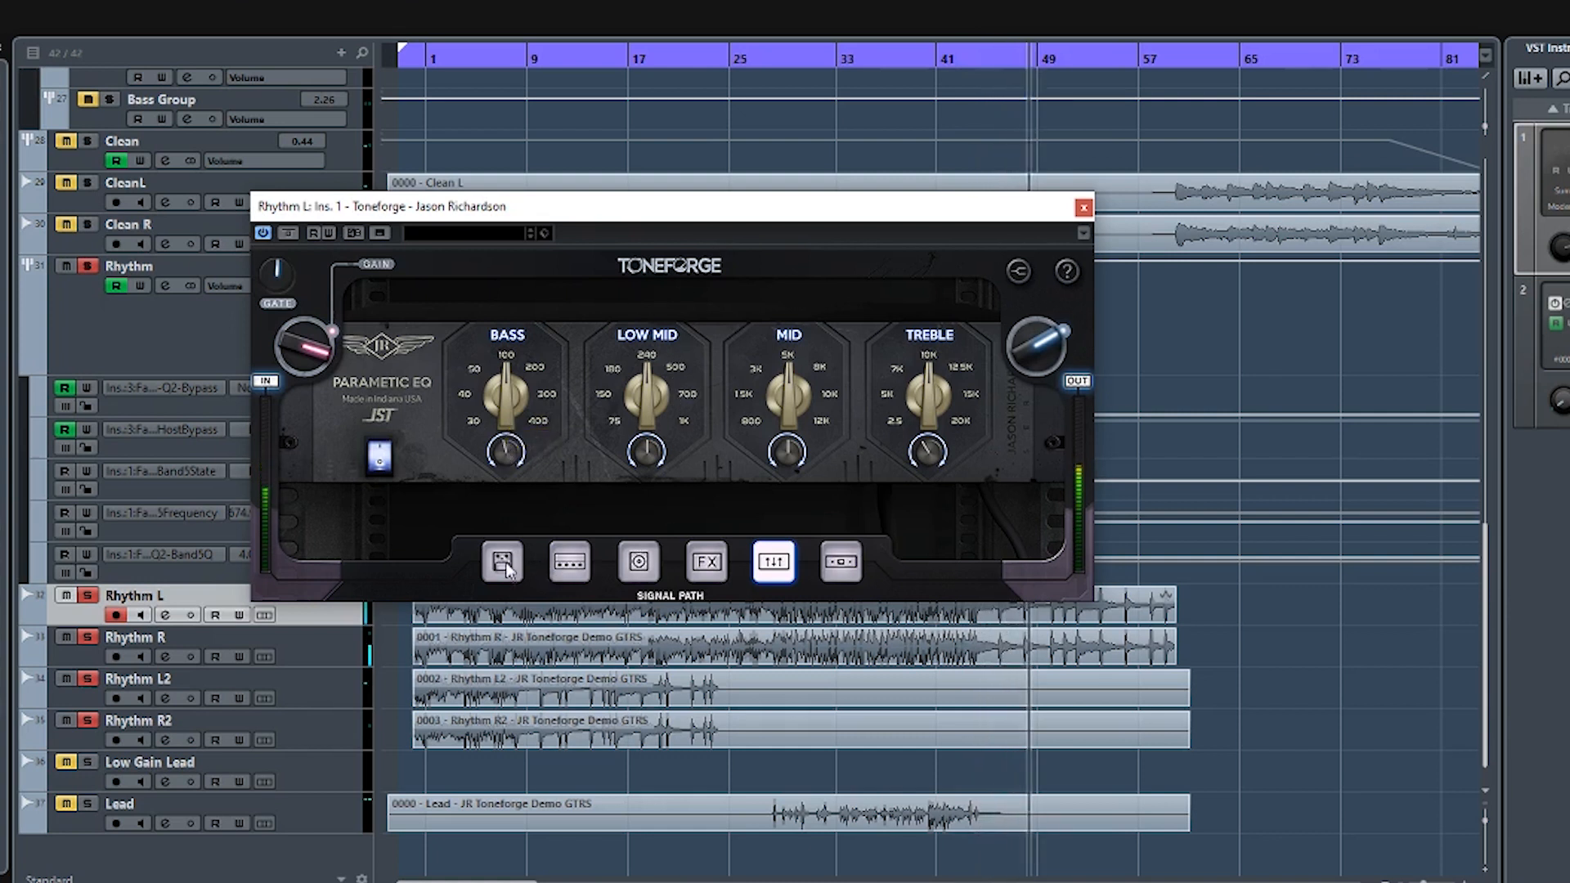
- Set the Rhythm amp's Presence to 47, fine-tune its Treble, and recheck the compressor section
{"action": "left_click", "coordinate": [570, 574]}
{"action": "mouse_move", "coordinate": [562, 415]}
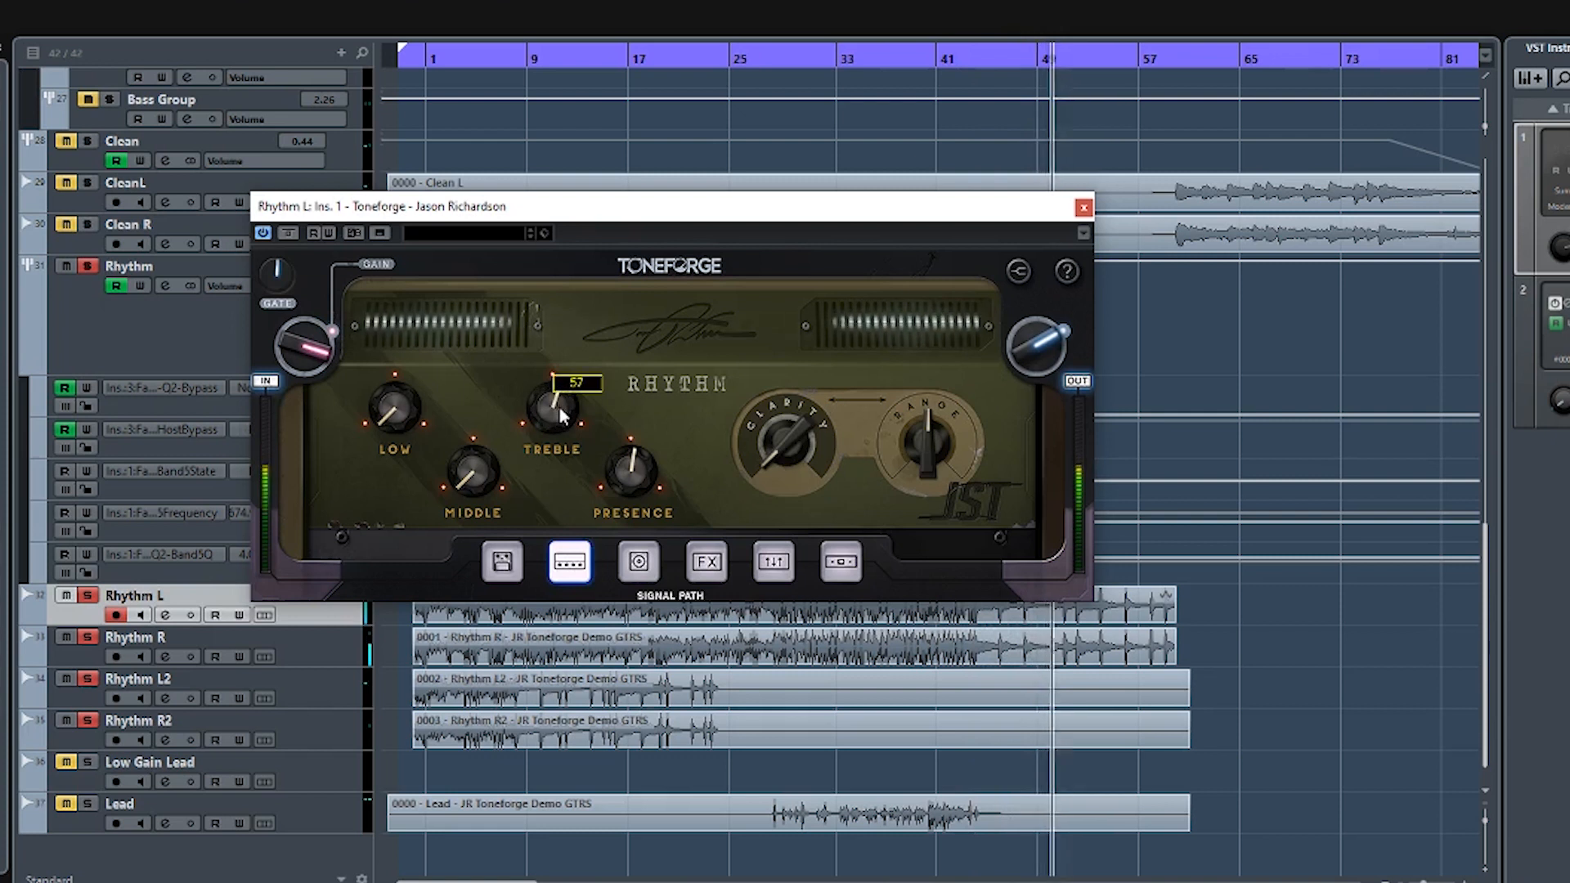
{"action": "mouse_move", "coordinate": [630, 470]}
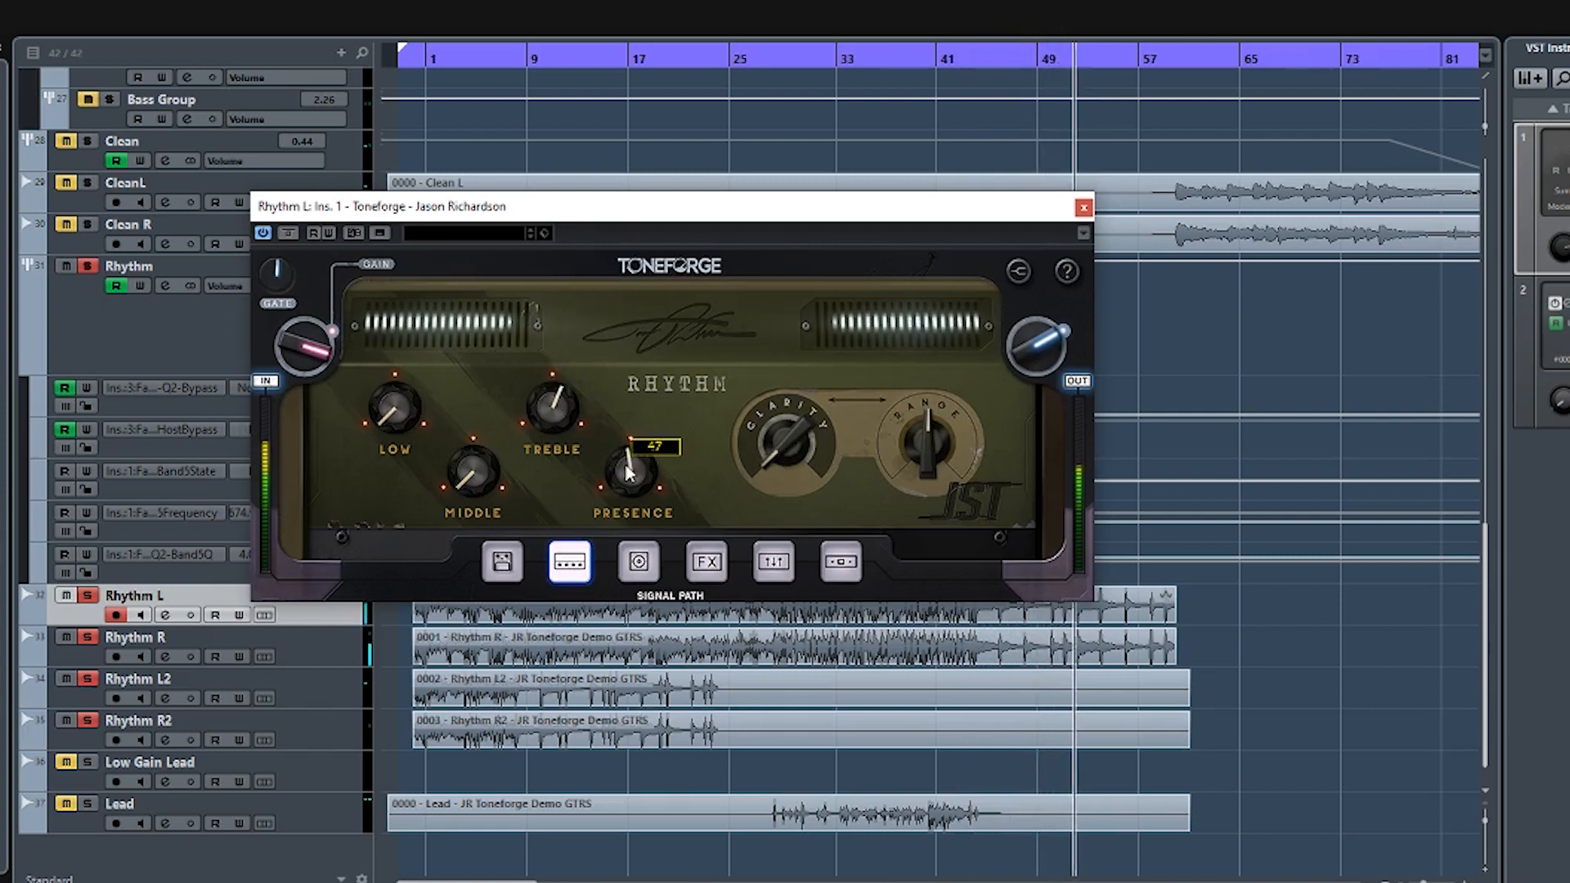
{"action": "left_click_drag", "start_coordinate": [563, 410], "coordinate": [563, 415]}
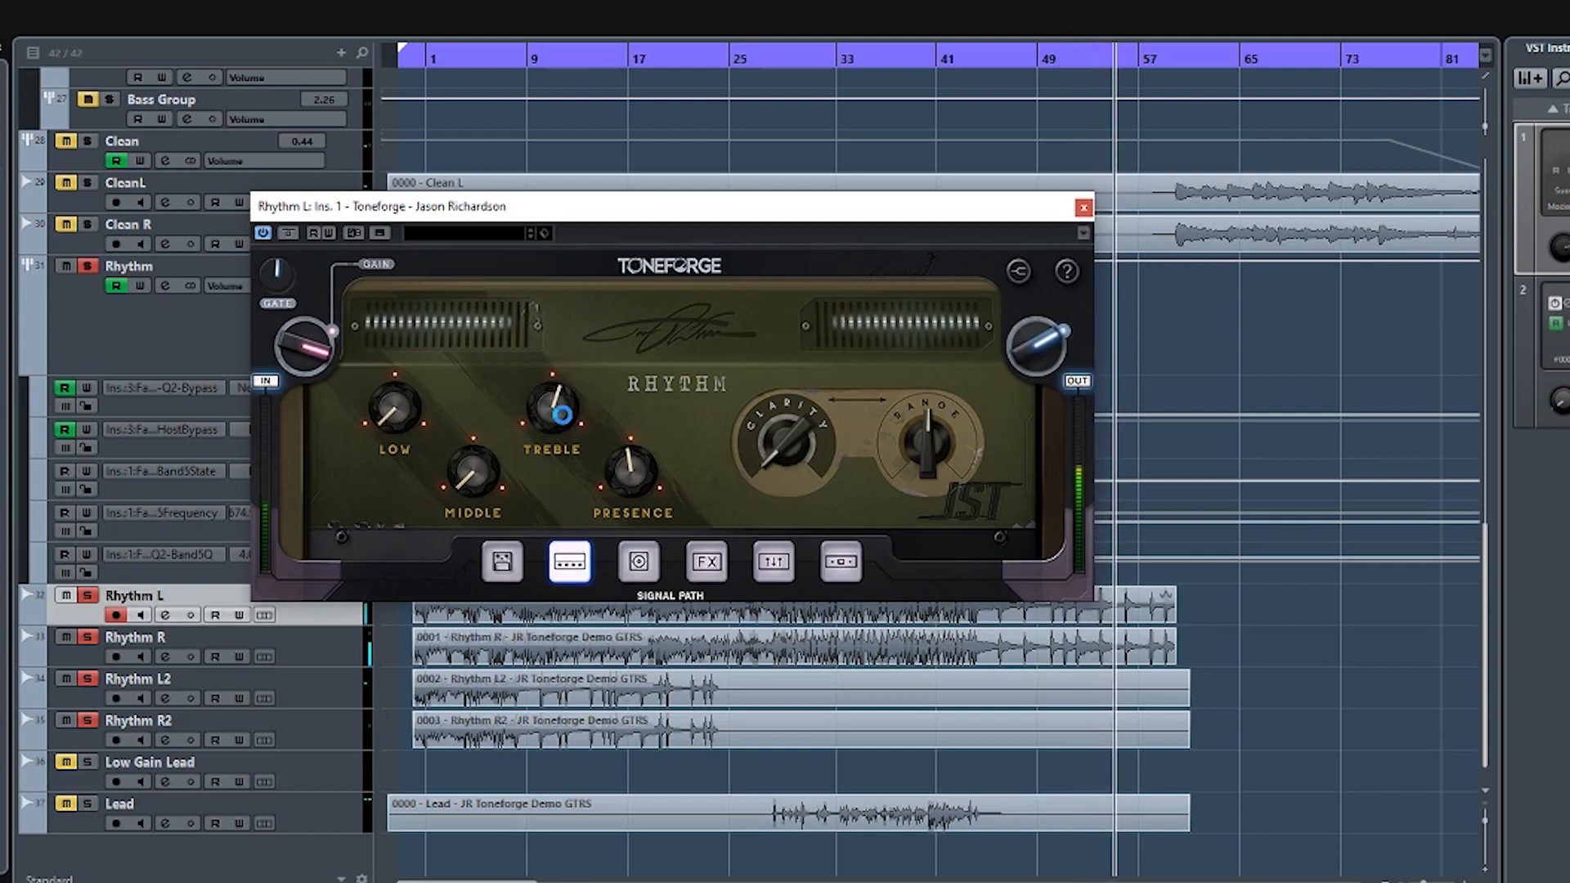
{"action": "left_click", "coordinate": [837, 566]}
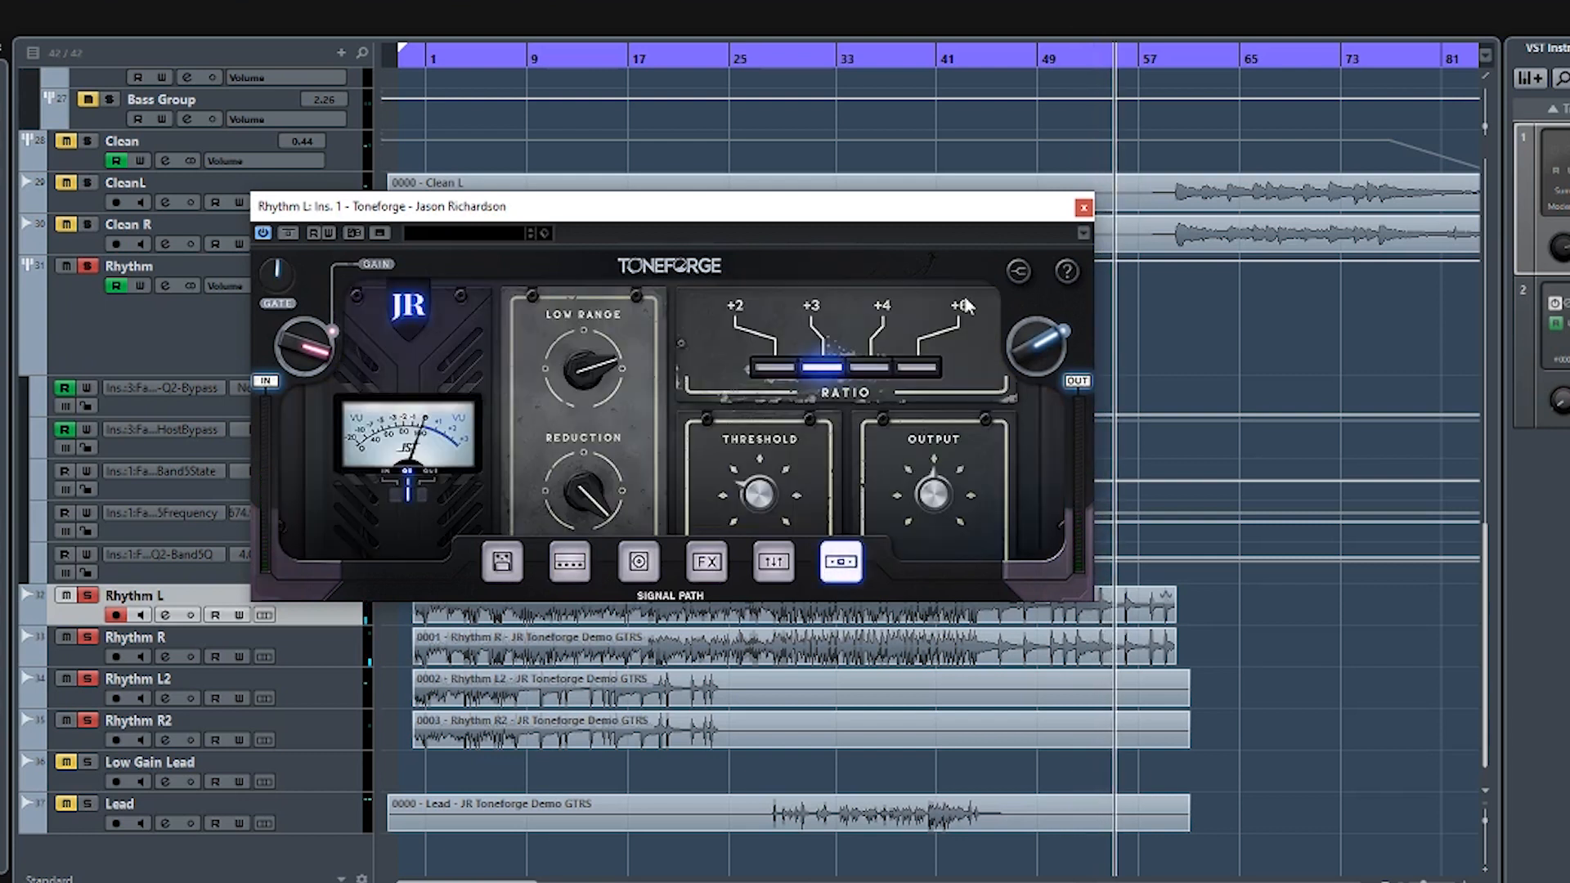
- Close the plugin window, play the full mix from about bar 14, and move the playhead to about bar 29
{"action": "left_click", "coordinate": [1083, 207]}
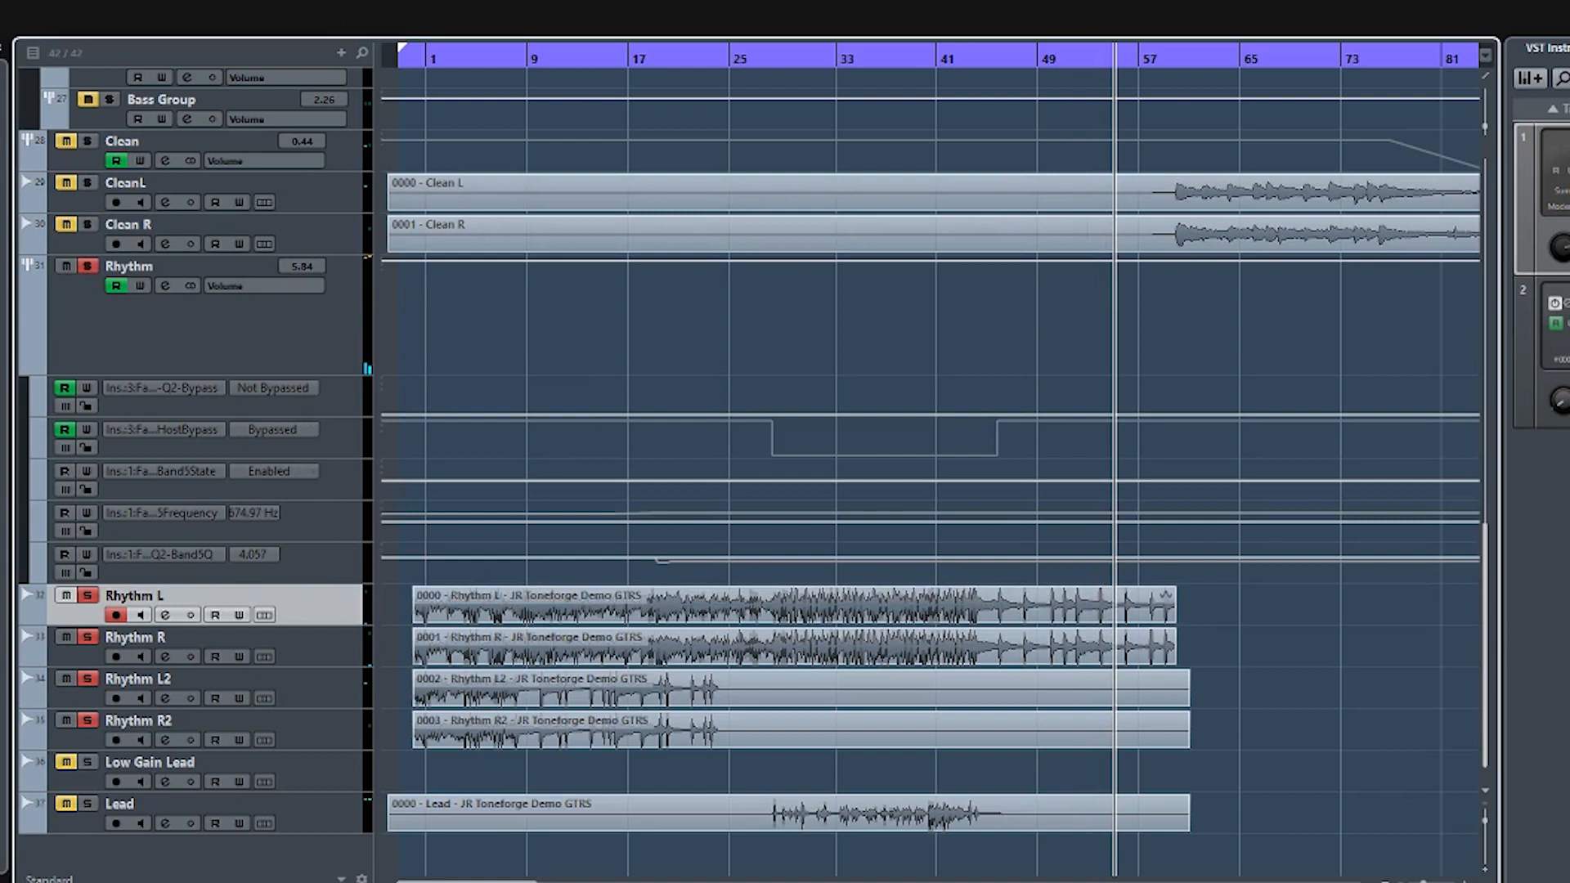
{"action": "left_click", "coordinate": [591, 59]}
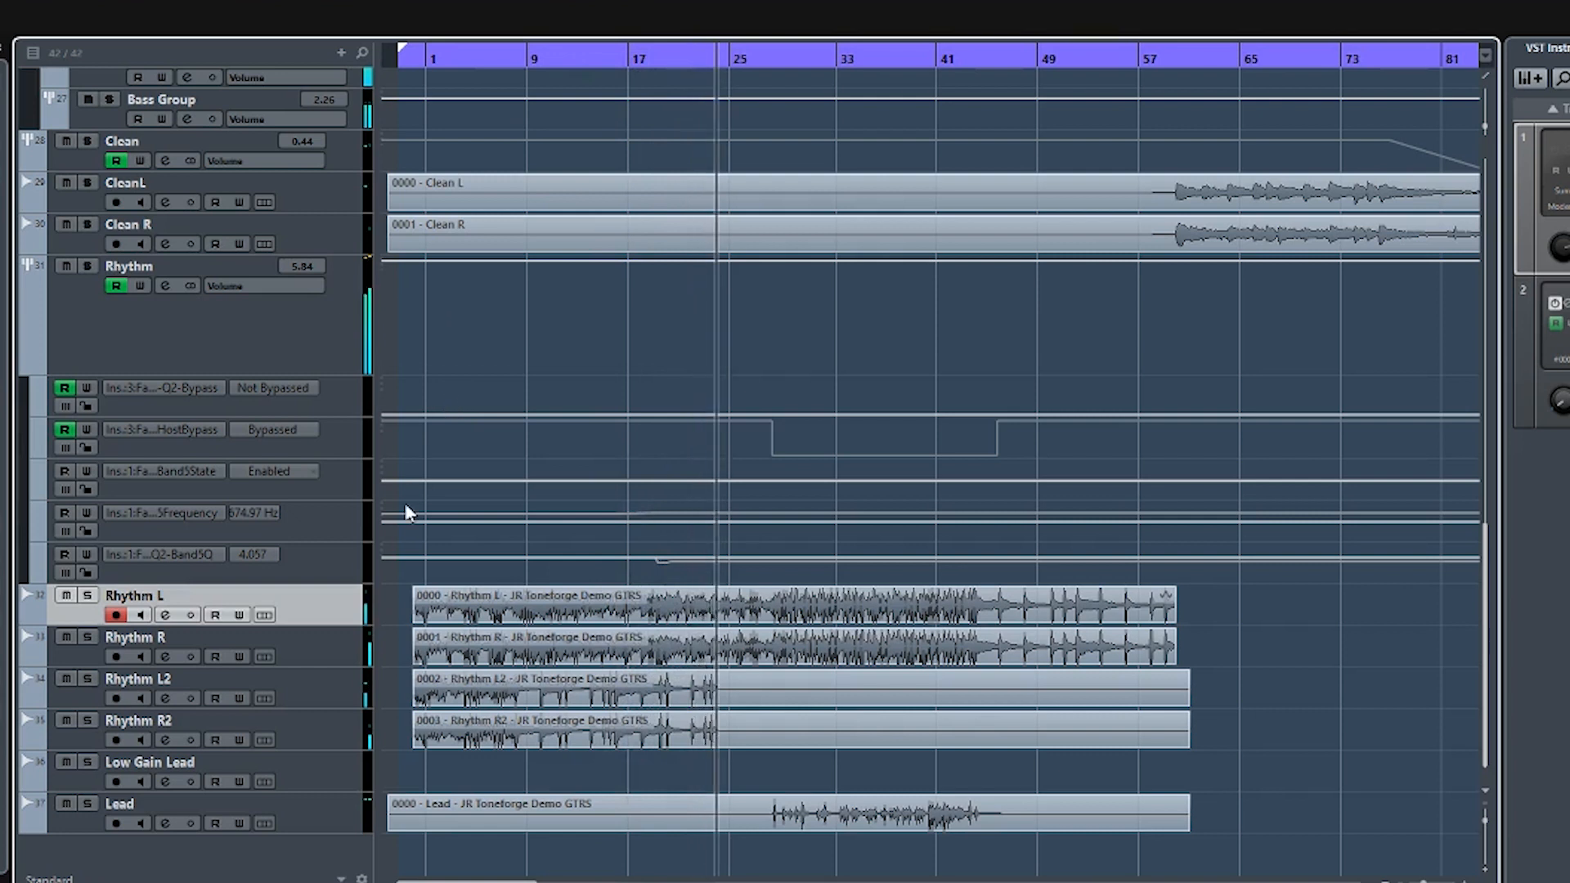
{"action": "key", "text": "space"}
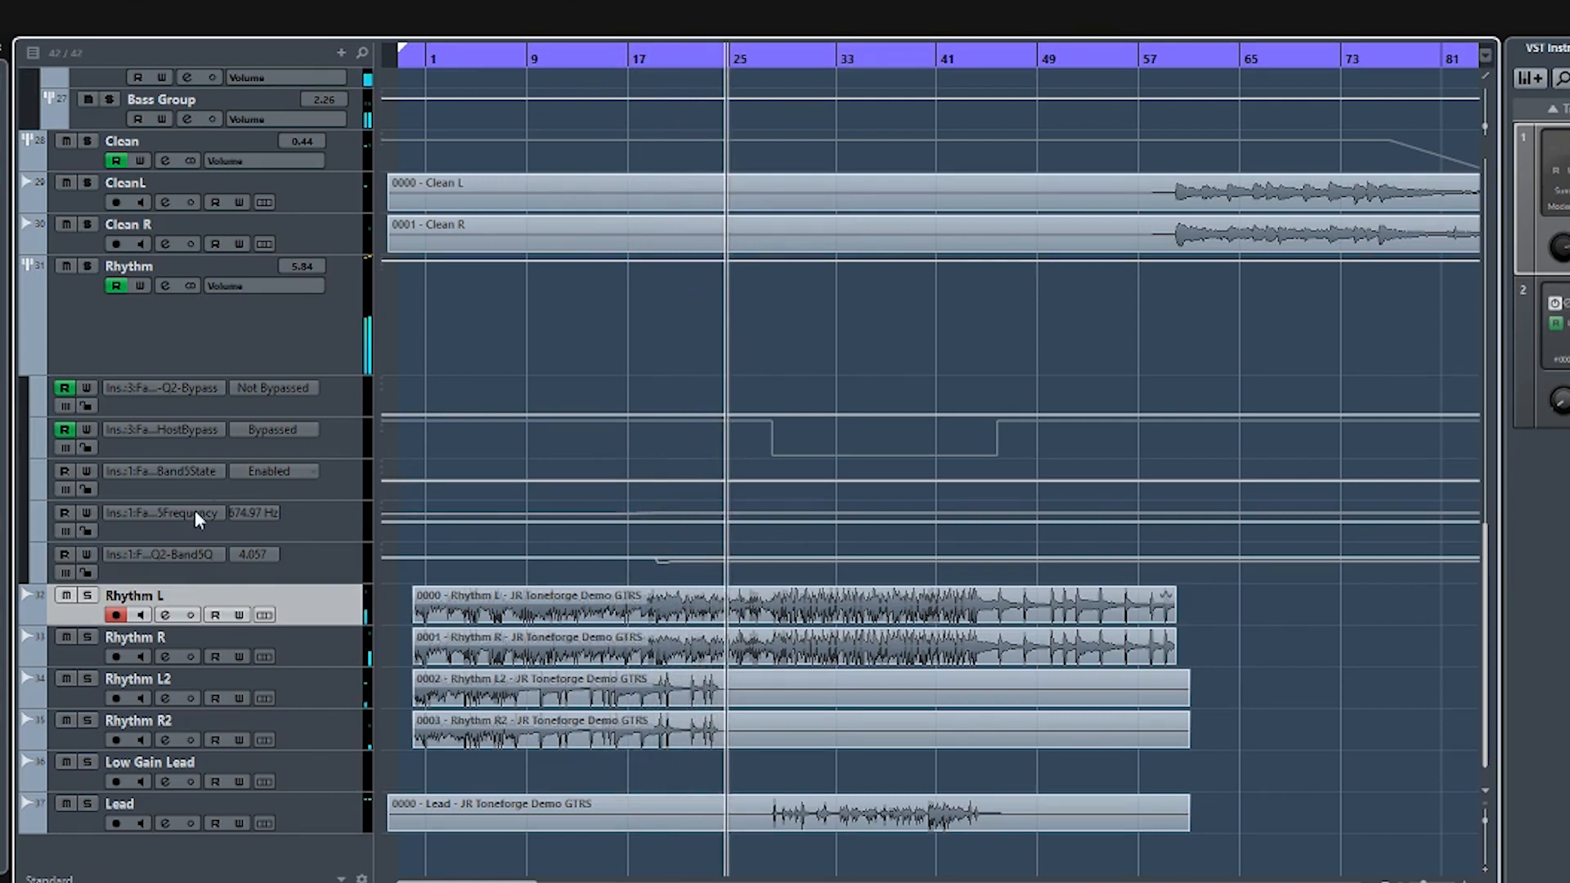
{"action": "left_click", "coordinate": [786, 61]}
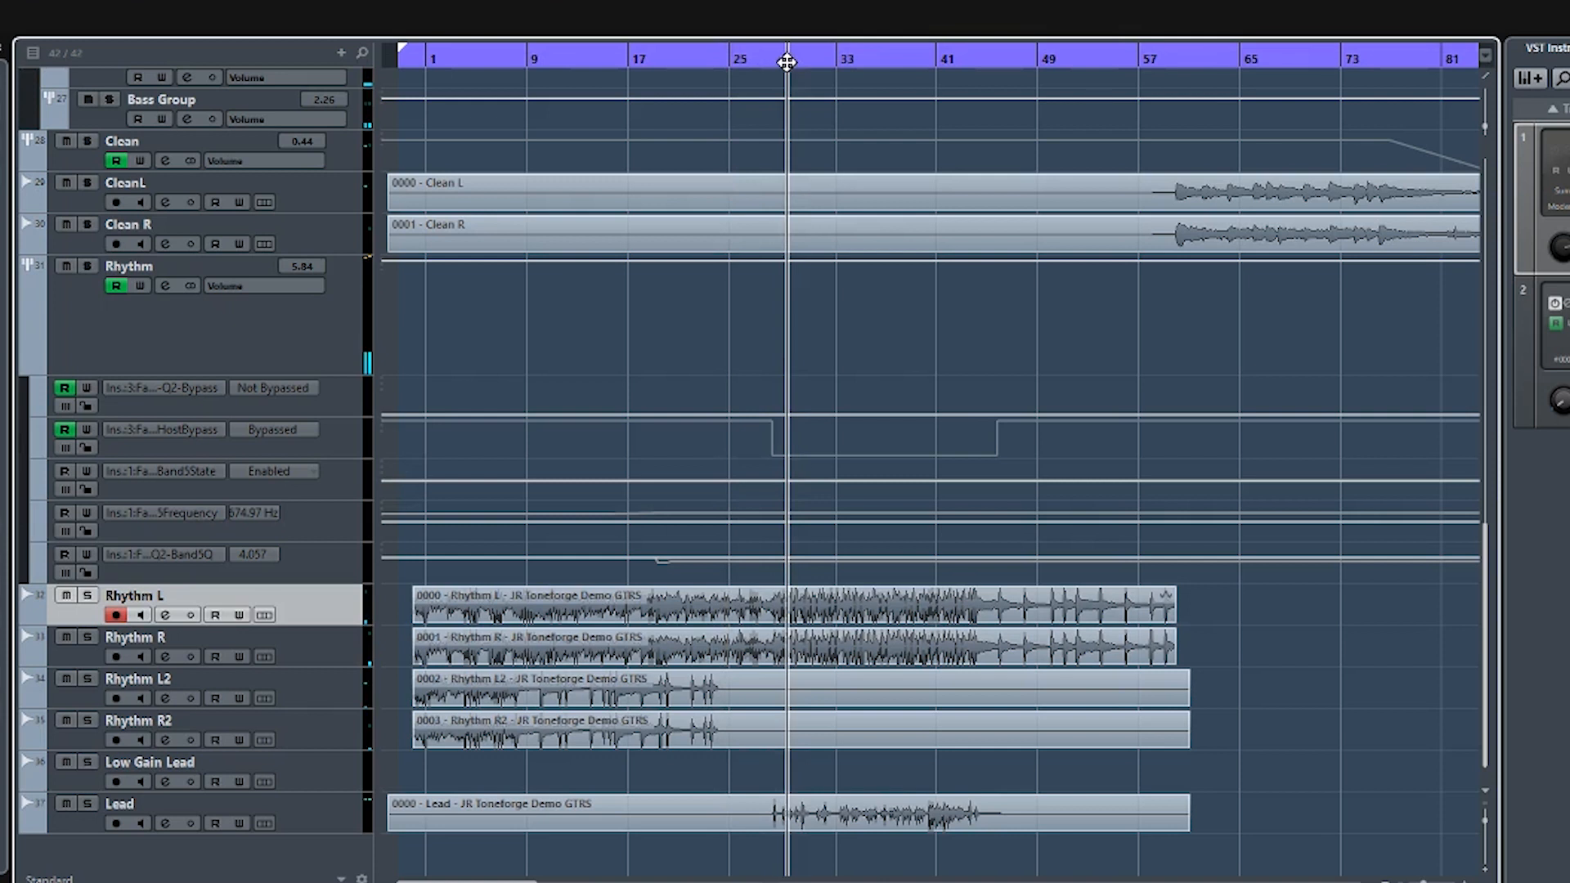
- Open the Lead track's Toneforge plugin and review its effects, channel switcher, Lead amp, cabinet and parametric EQ settings
{"action": "left_click", "coordinate": [306, 826]}
{"action": "left_click", "coordinate": [2, 458]}
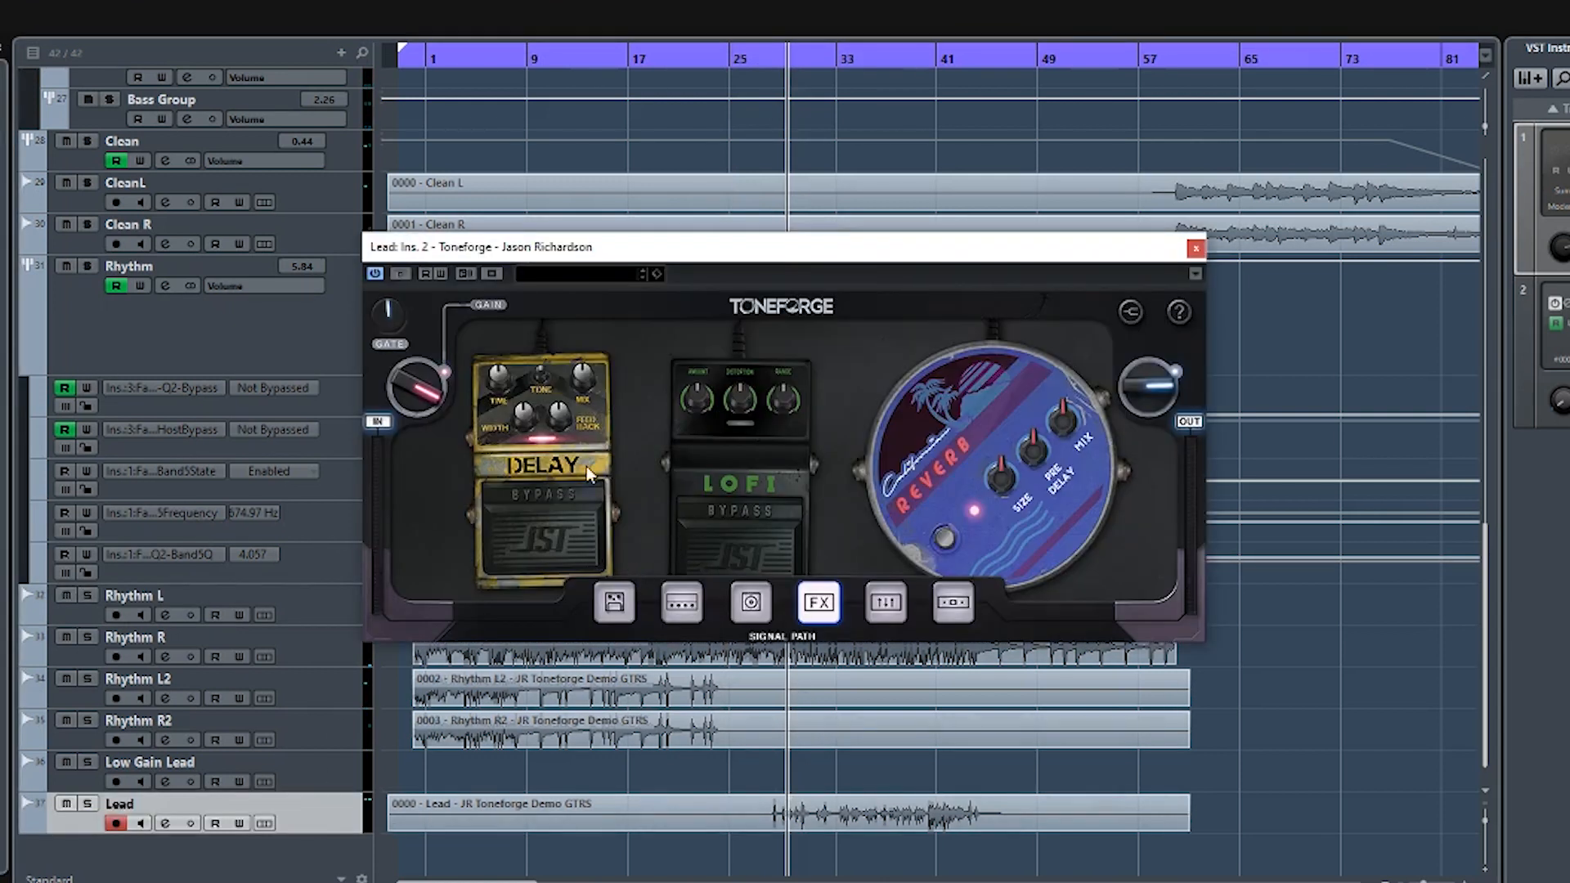
{"action": "left_click", "coordinate": [615, 602]}
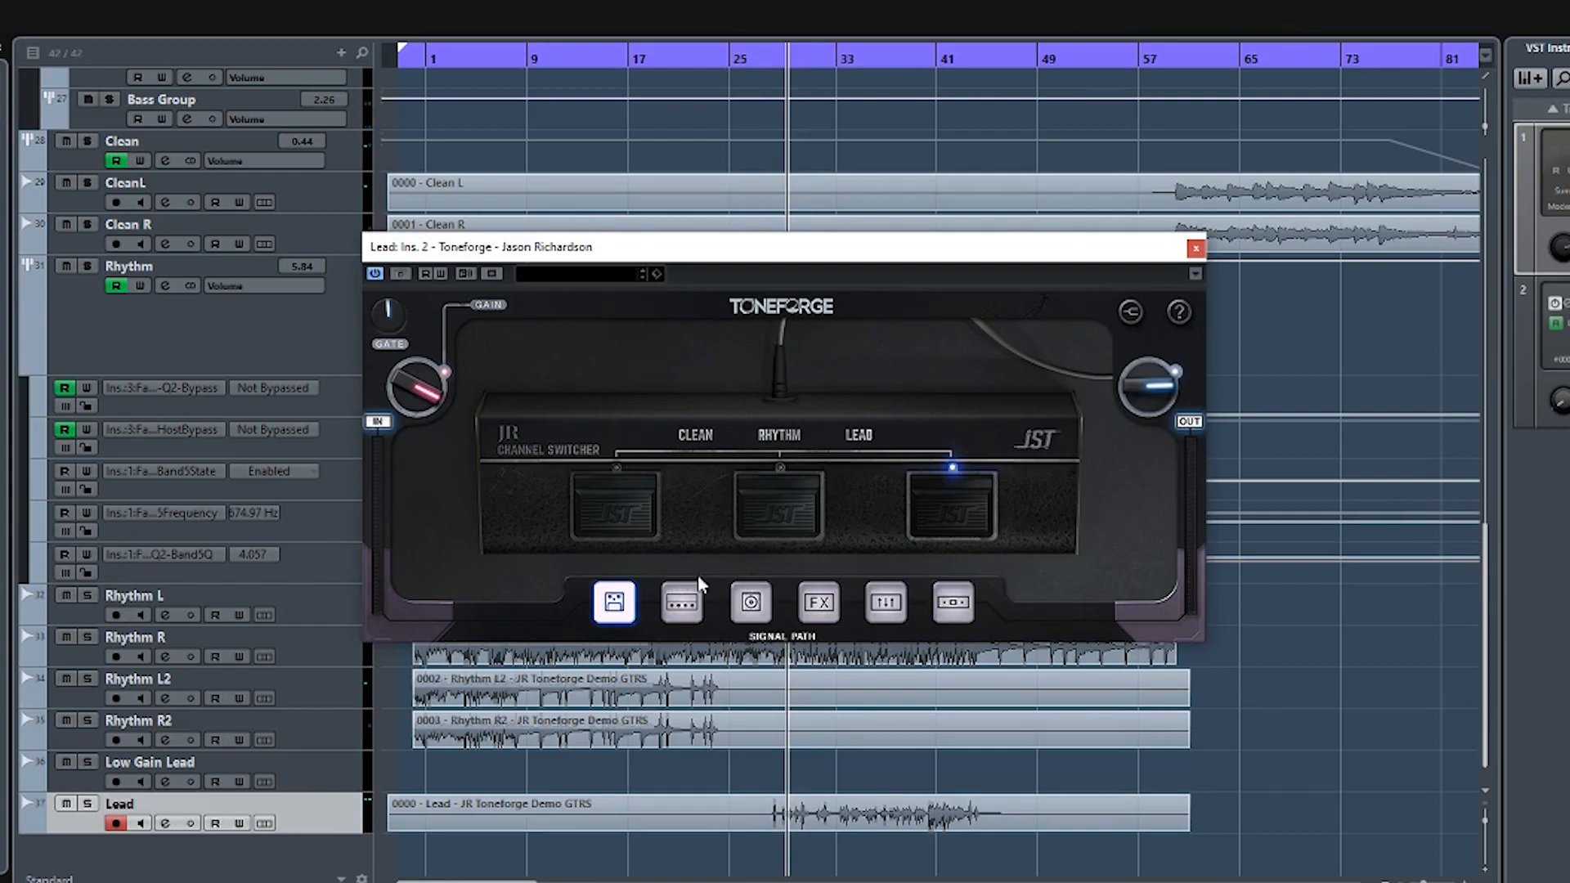
{"action": "left_click", "coordinate": [684, 609]}
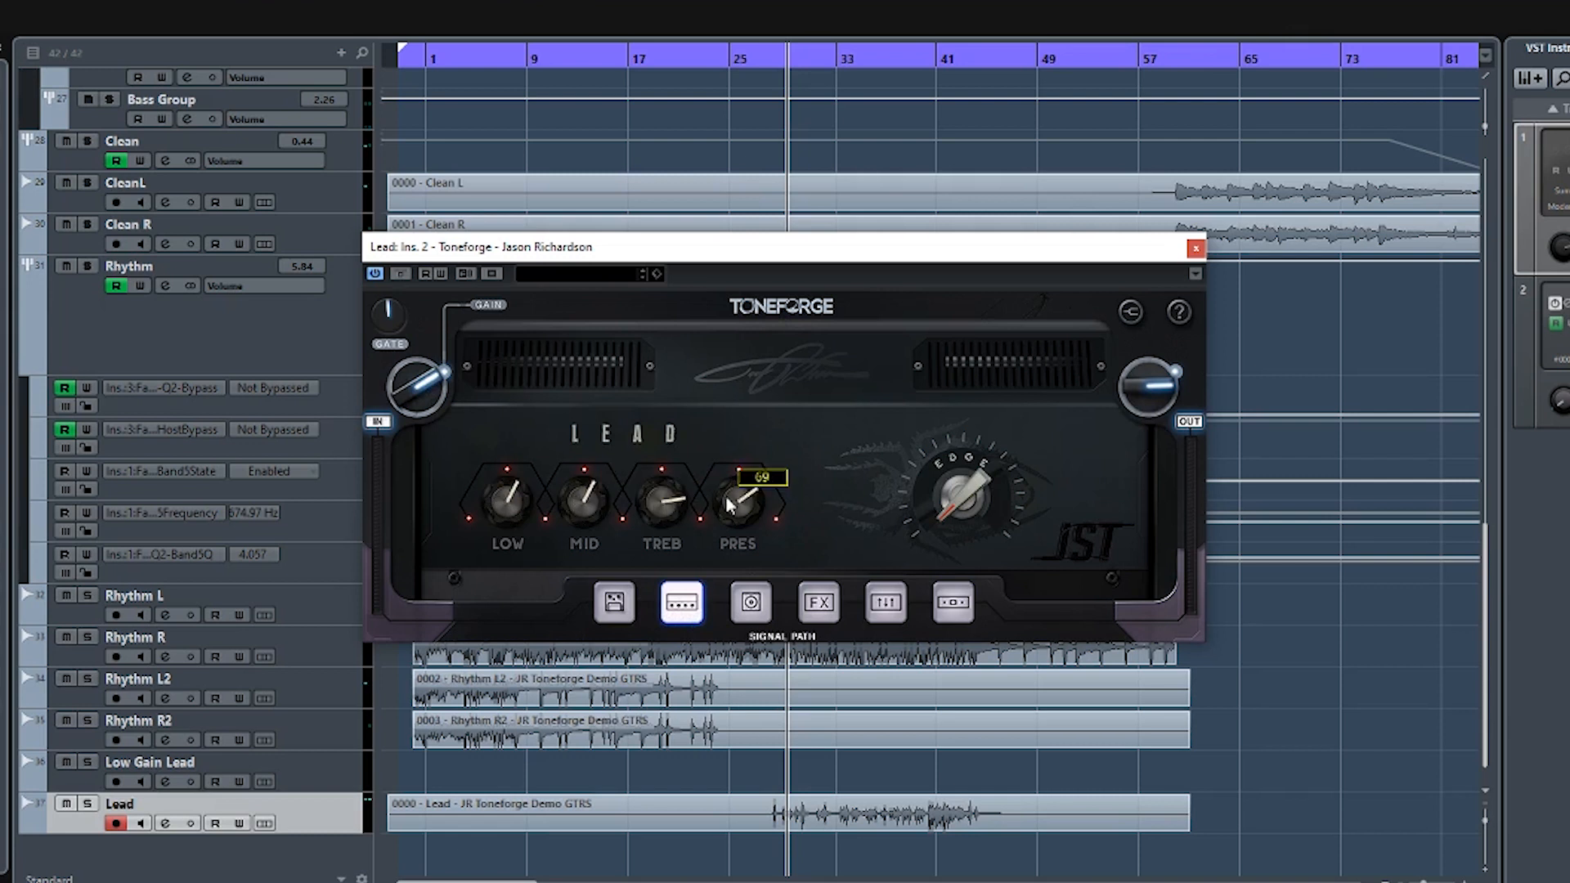
{"action": "left_click", "coordinate": [768, 603]}
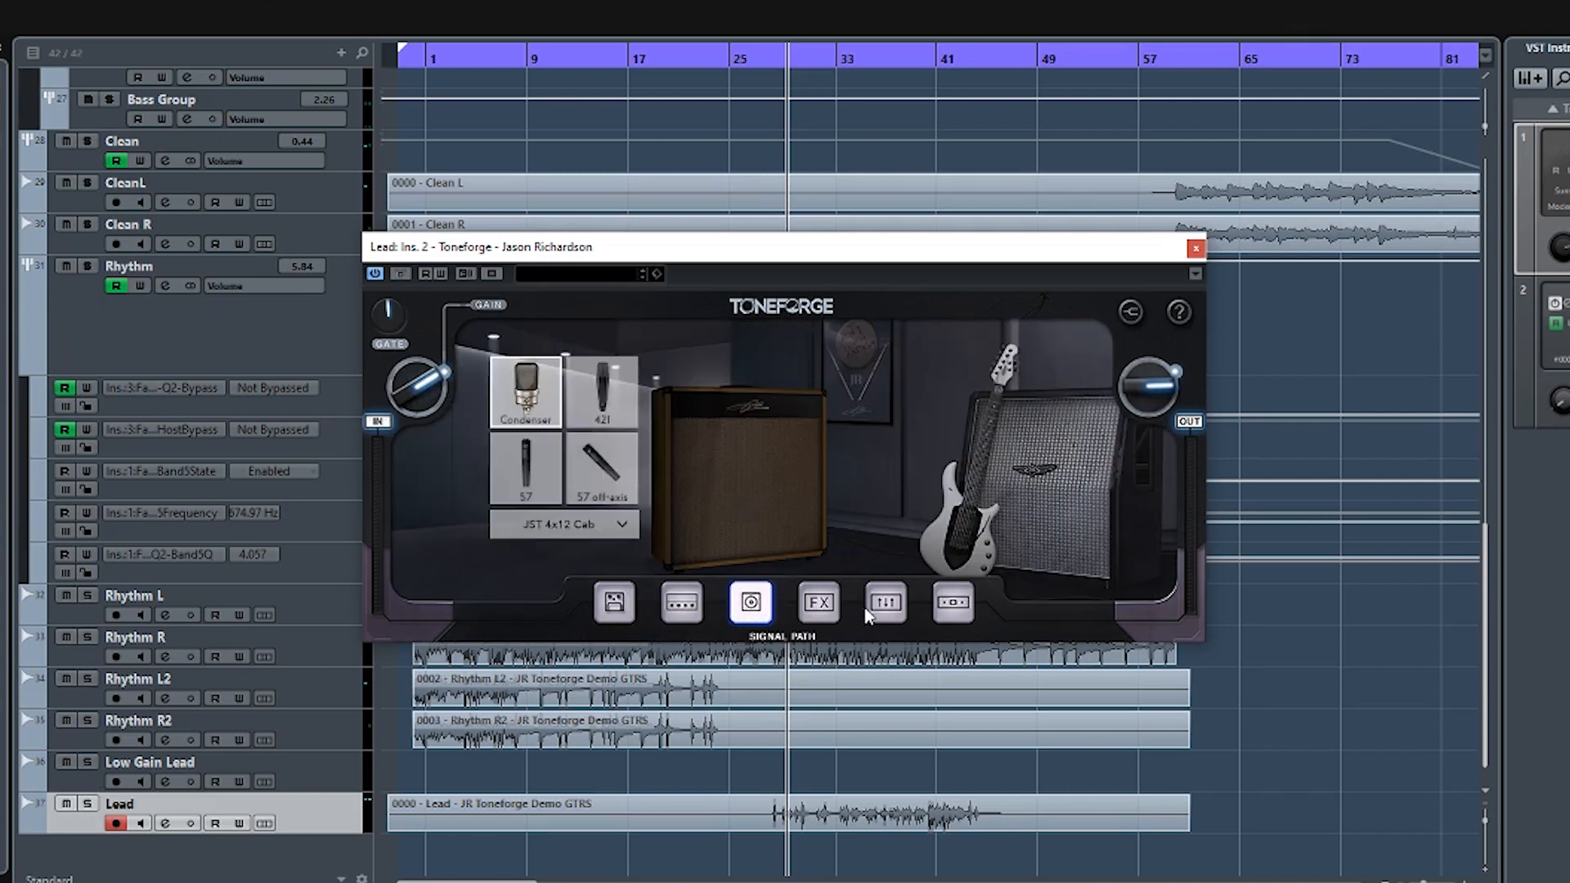
{"action": "left_click", "coordinate": [890, 605]}
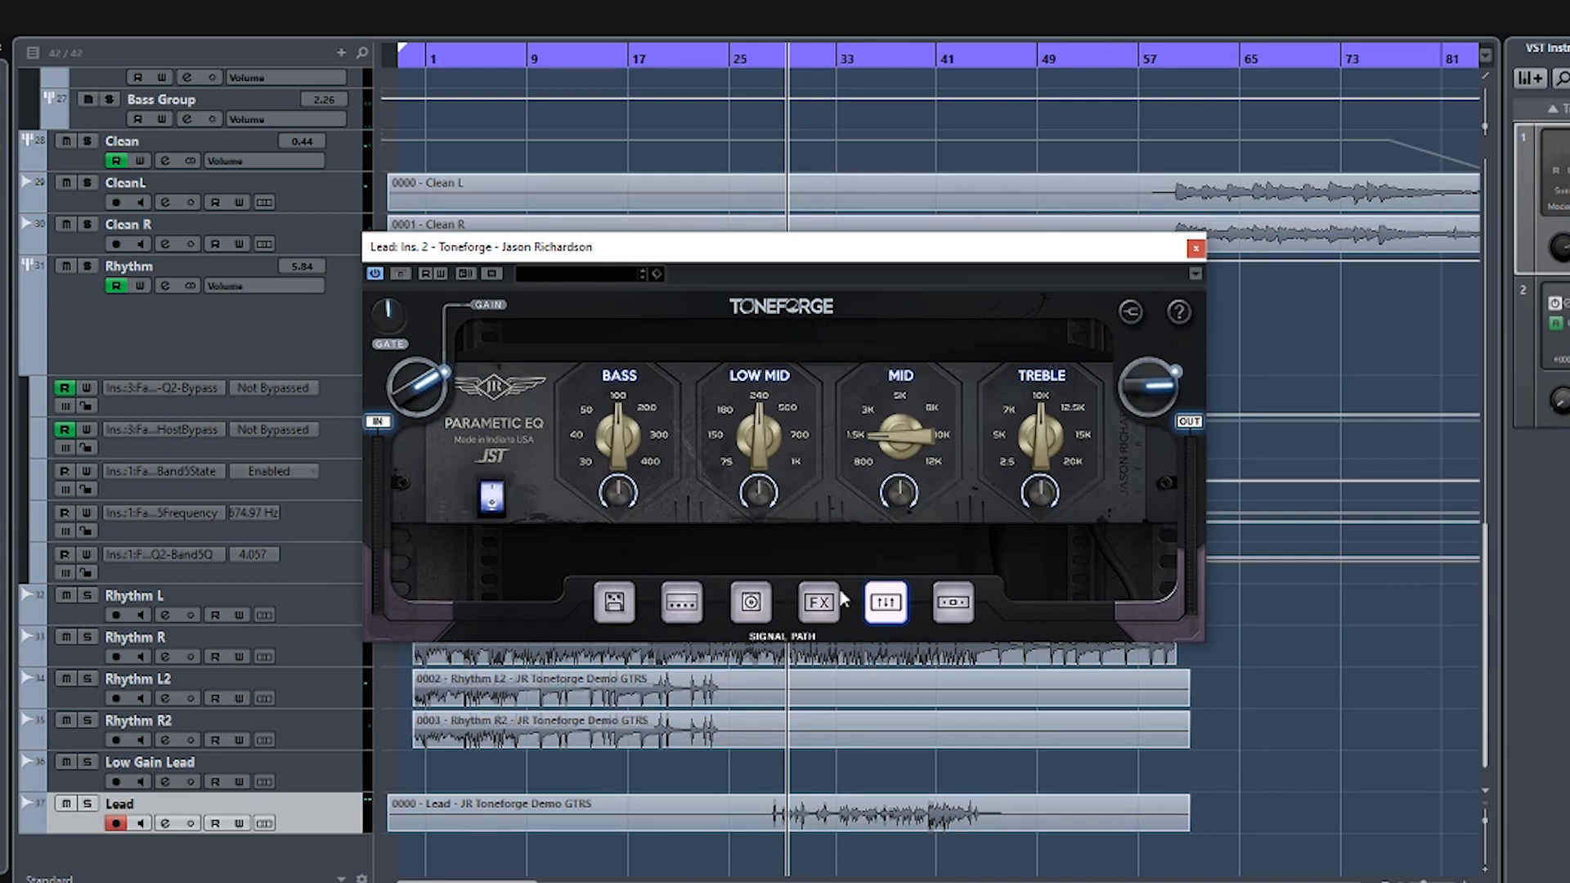
{"action": "left_click", "coordinate": [669, 604]}
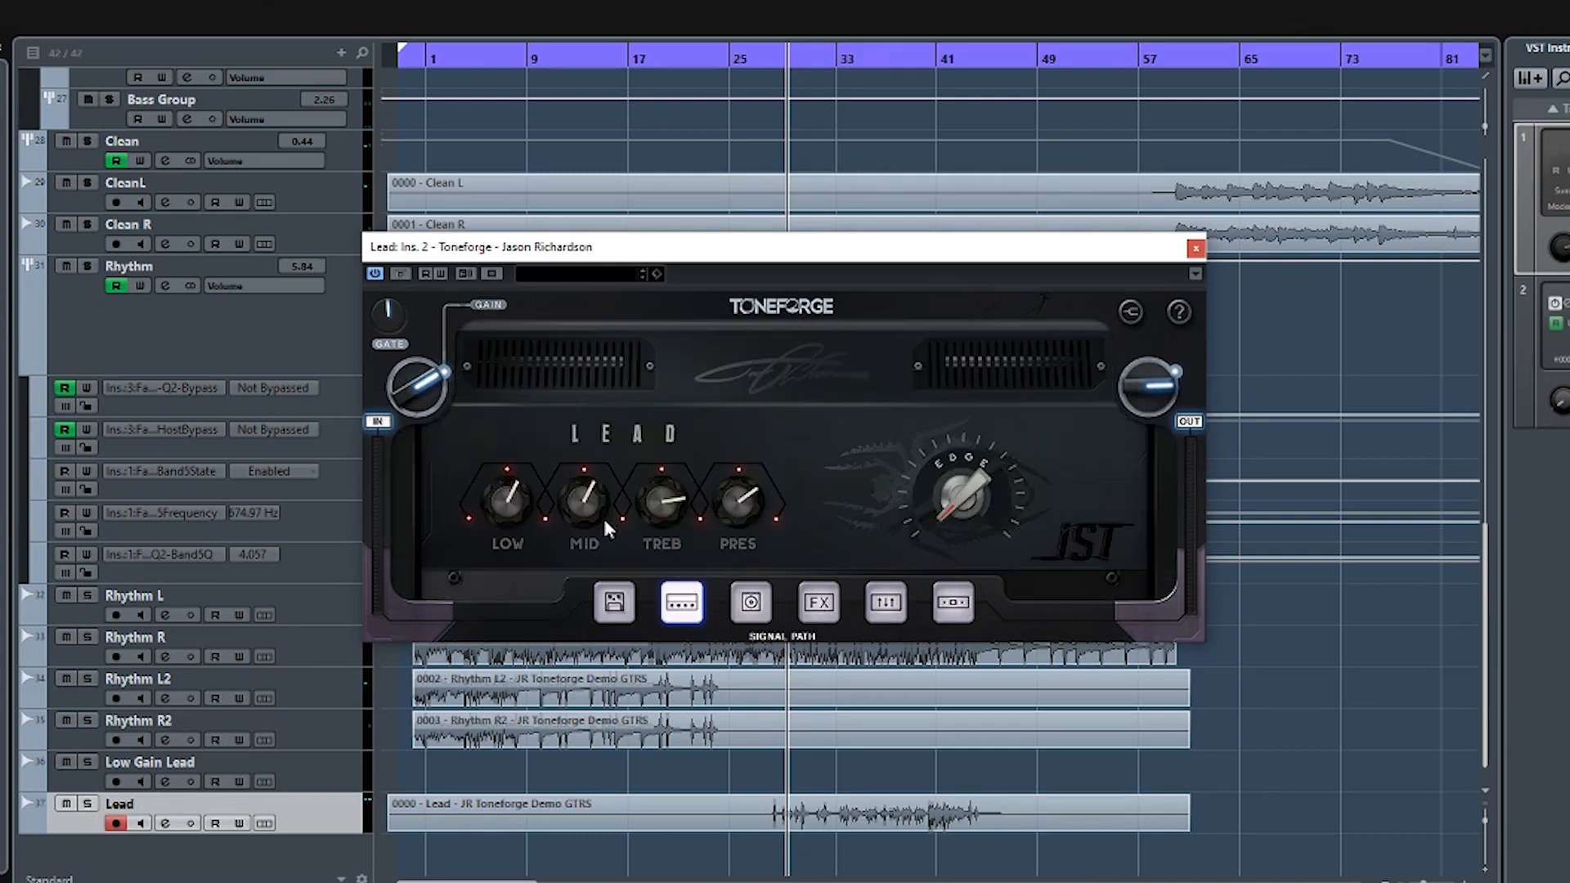
- Start playback from about bar 29 and solo the Lead track
{"action": "key", "text": "space"}
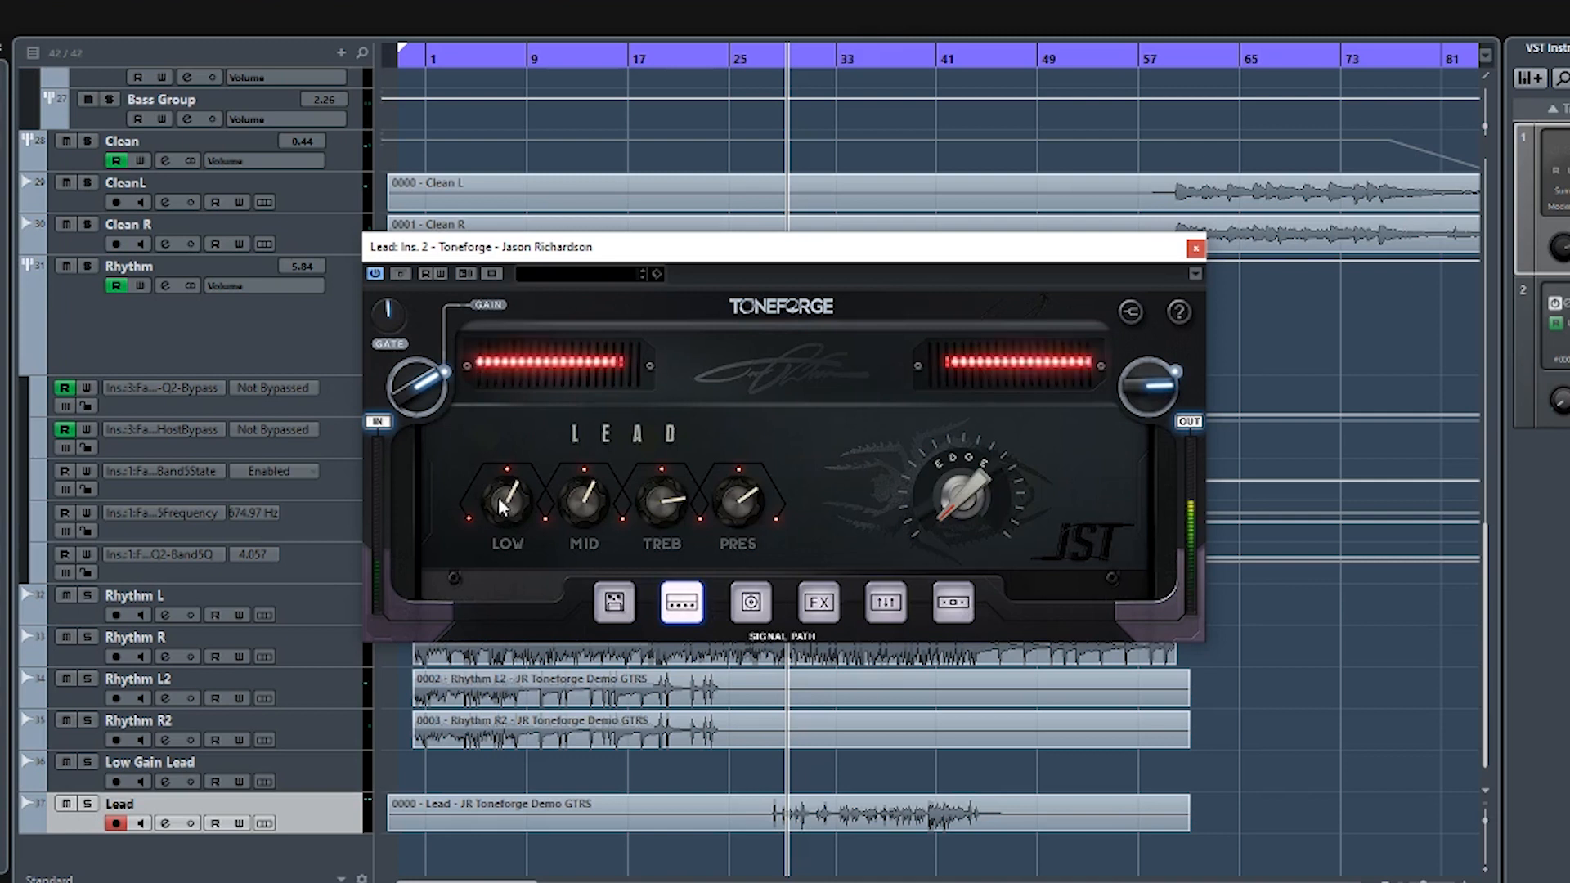
{"action": "left_click", "coordinate": [87, 803]}
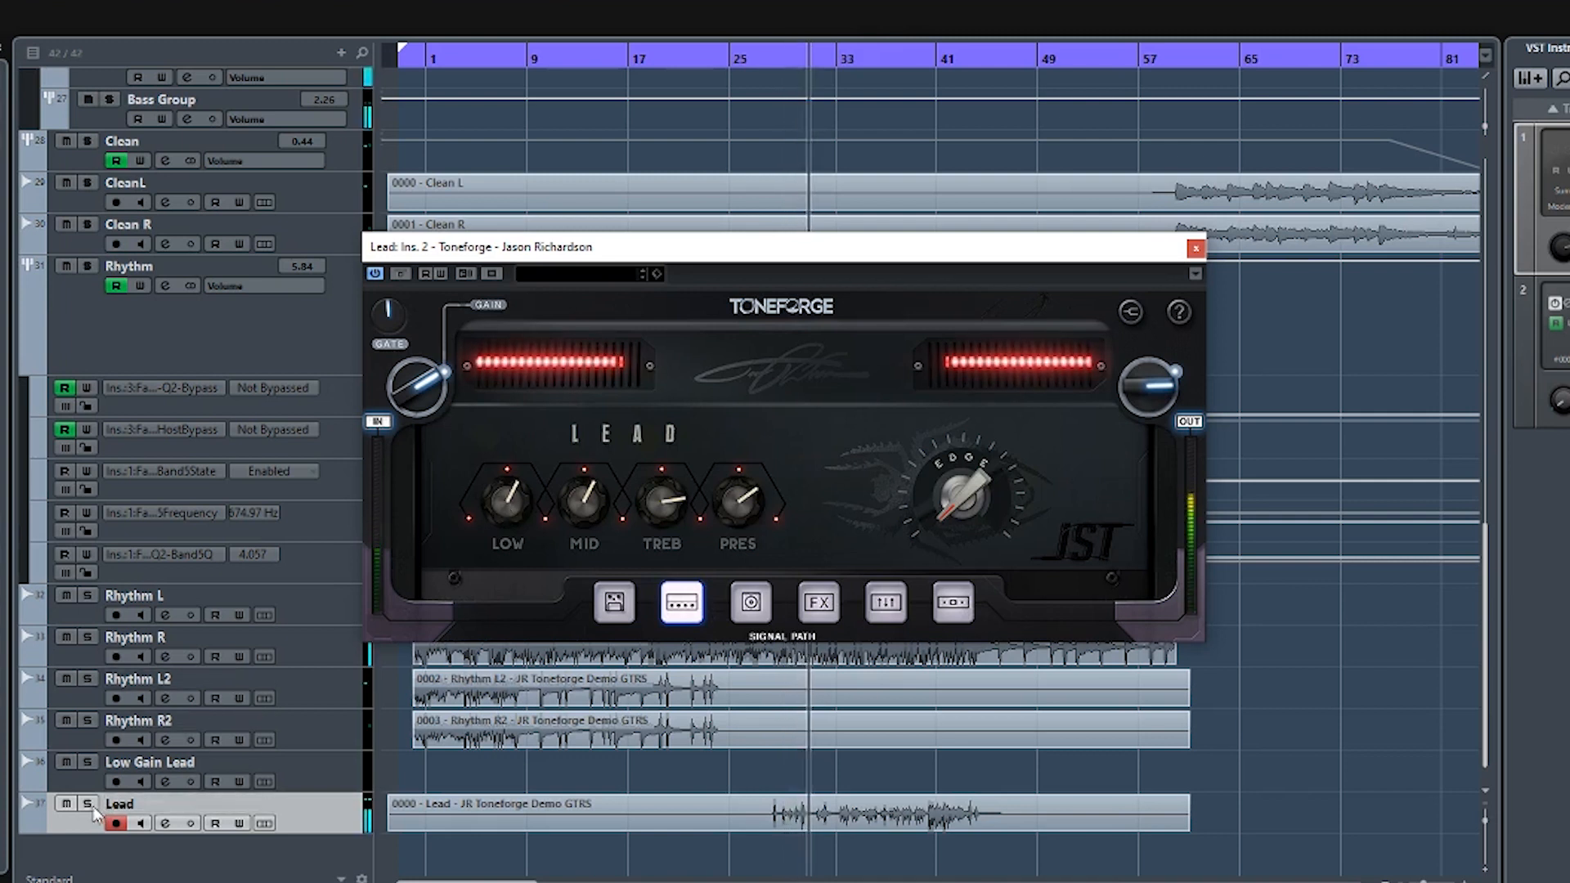
- Lower the Lead amp's Low and Treble slightly, raise its Mid, and turn up the Edge while the soloed track plays
{"action": "left_click_drag", "start_coordinate": [506, 489], "coordinate": [498, 520]}
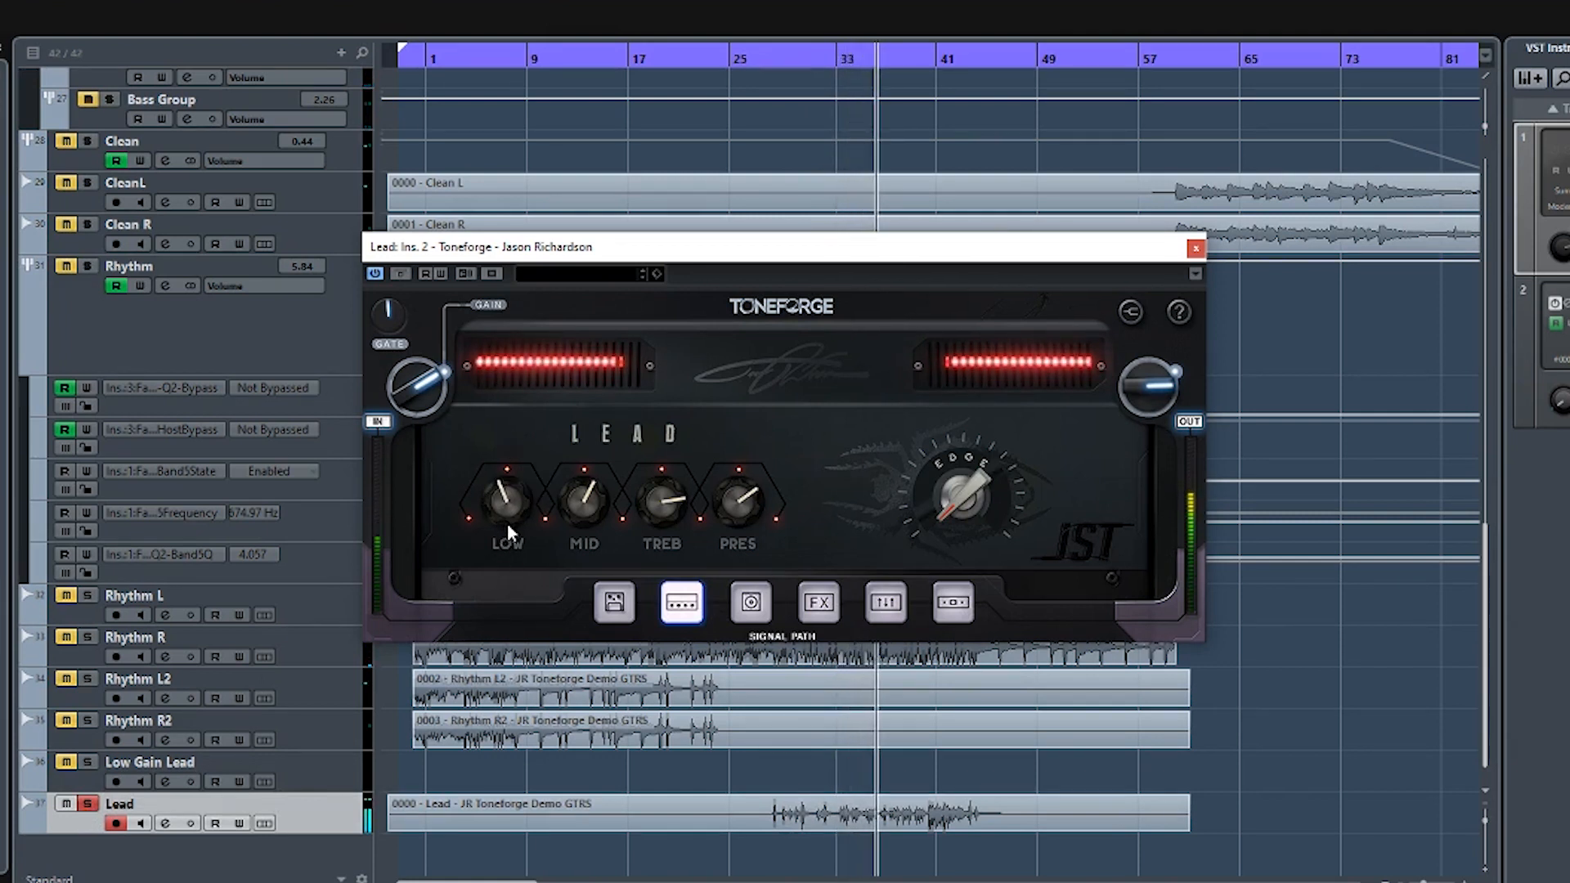
{"action": "left_click_drag", "start_coordinate": [671, 498], "coordinate": [732, 497]}
{"action": "mouse_move", "coordinate": [965, 462]}
{"action": "left_mouse_down"}
{"action": "mouse_move", "coordinate": [970, 385]}
{"action": "mouse_move", "coordinate": [971, 460]}
{"action": "left_mouse_up"}
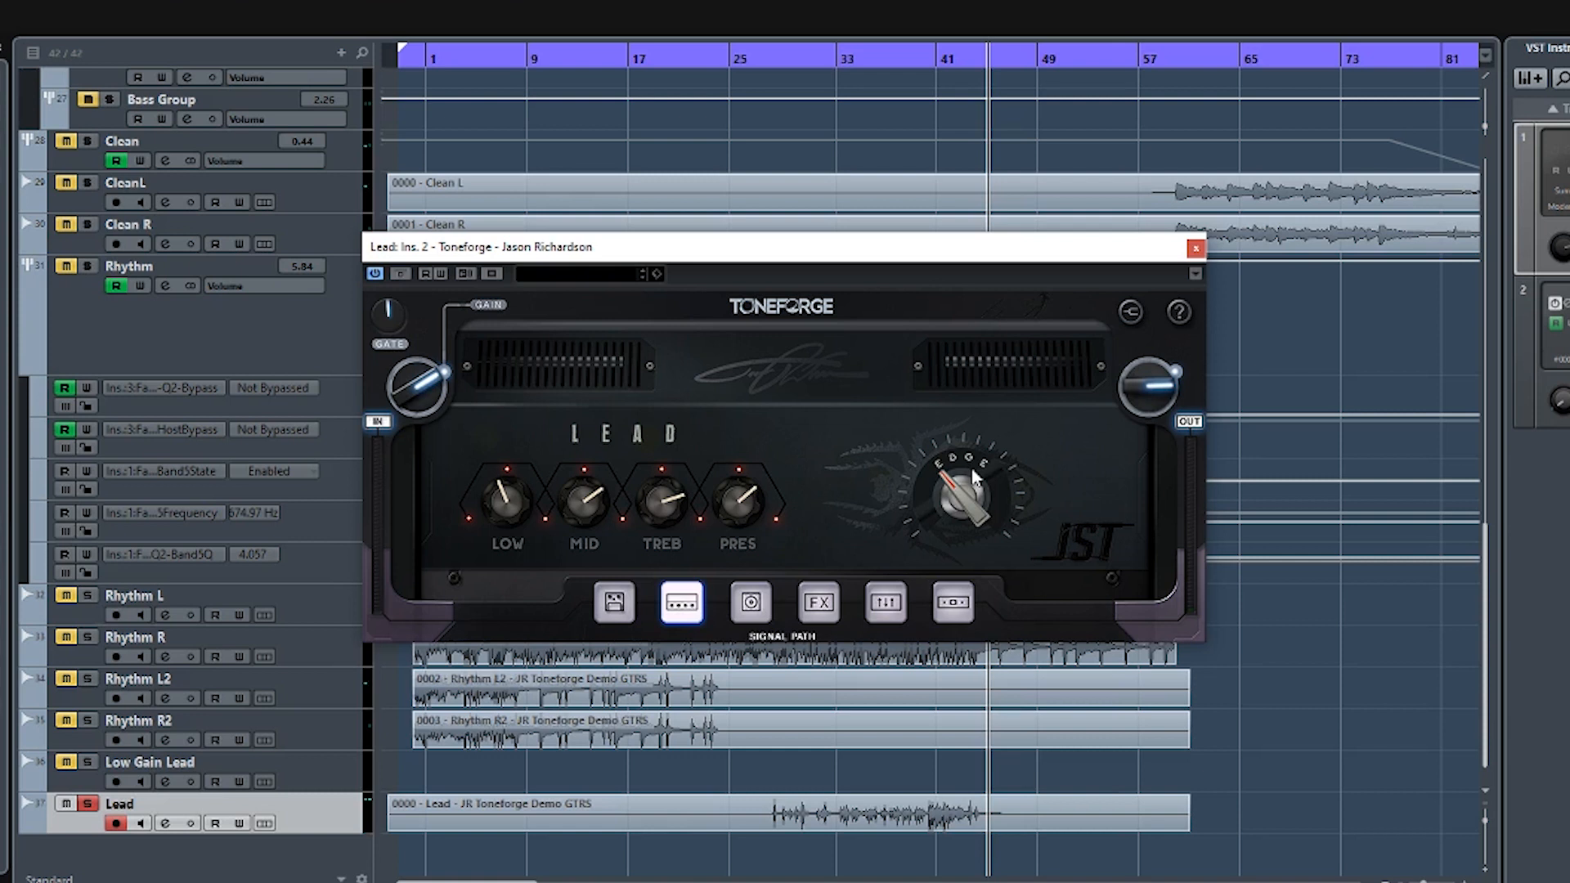
{"action": "left_click_drag", "start_coordinate": [974, 478], "coordinate": [940, 454]}
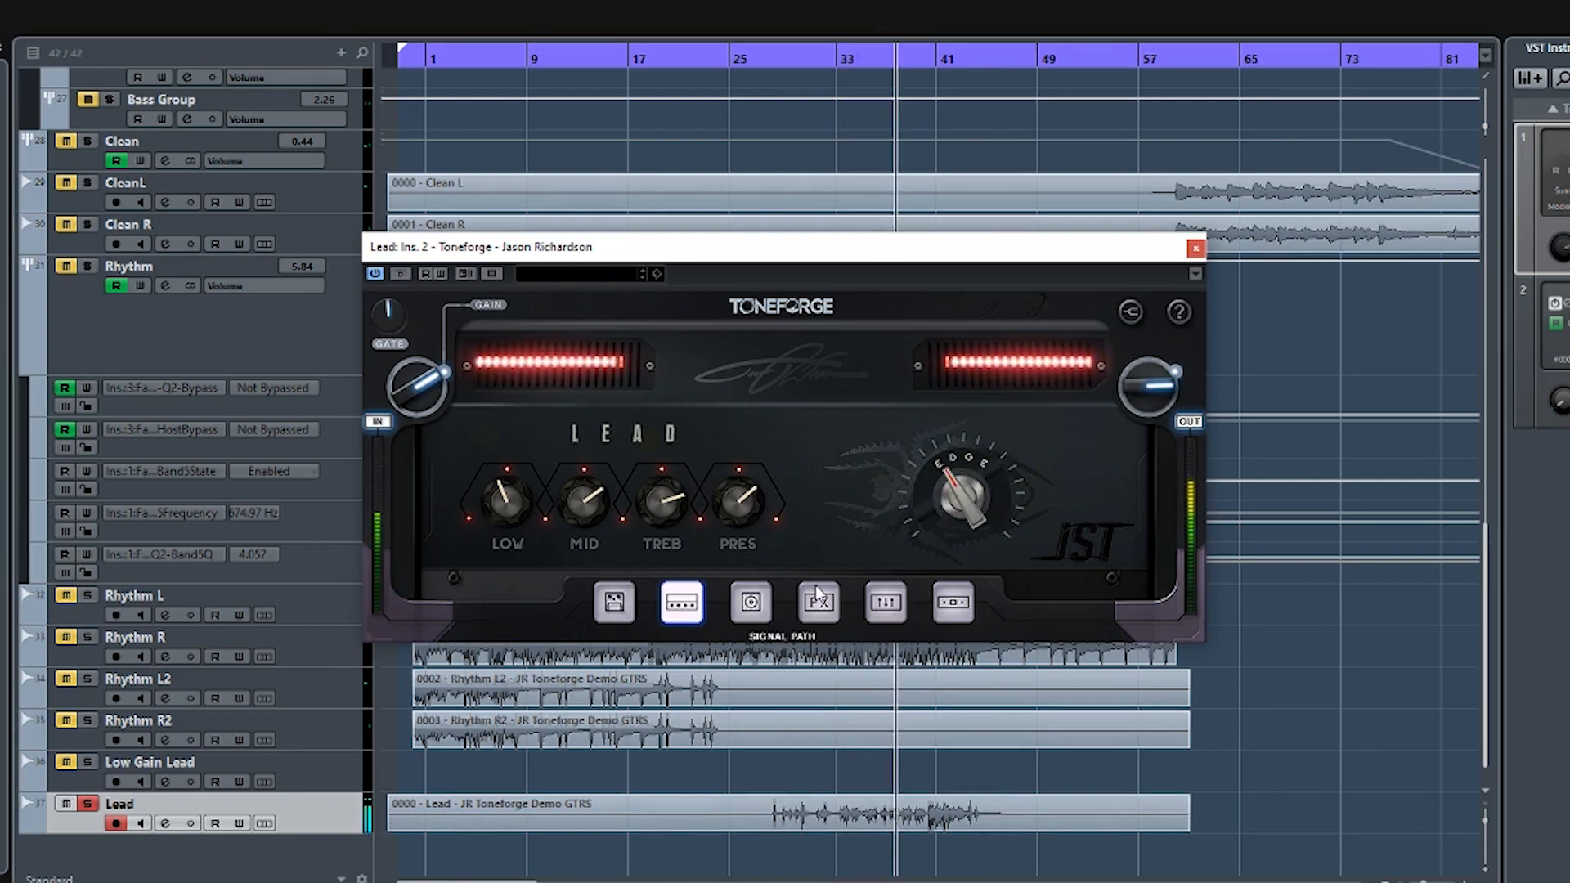
- Open the Lead track's cabinet section, adjust the input Gain, and replay the solo from about bar 35
{"action": "left_click", "coordinate": [751, 601]}
{"action": "left_click_drag", "start_coordinate": [442, 382], "coordinate": [431, 367]}
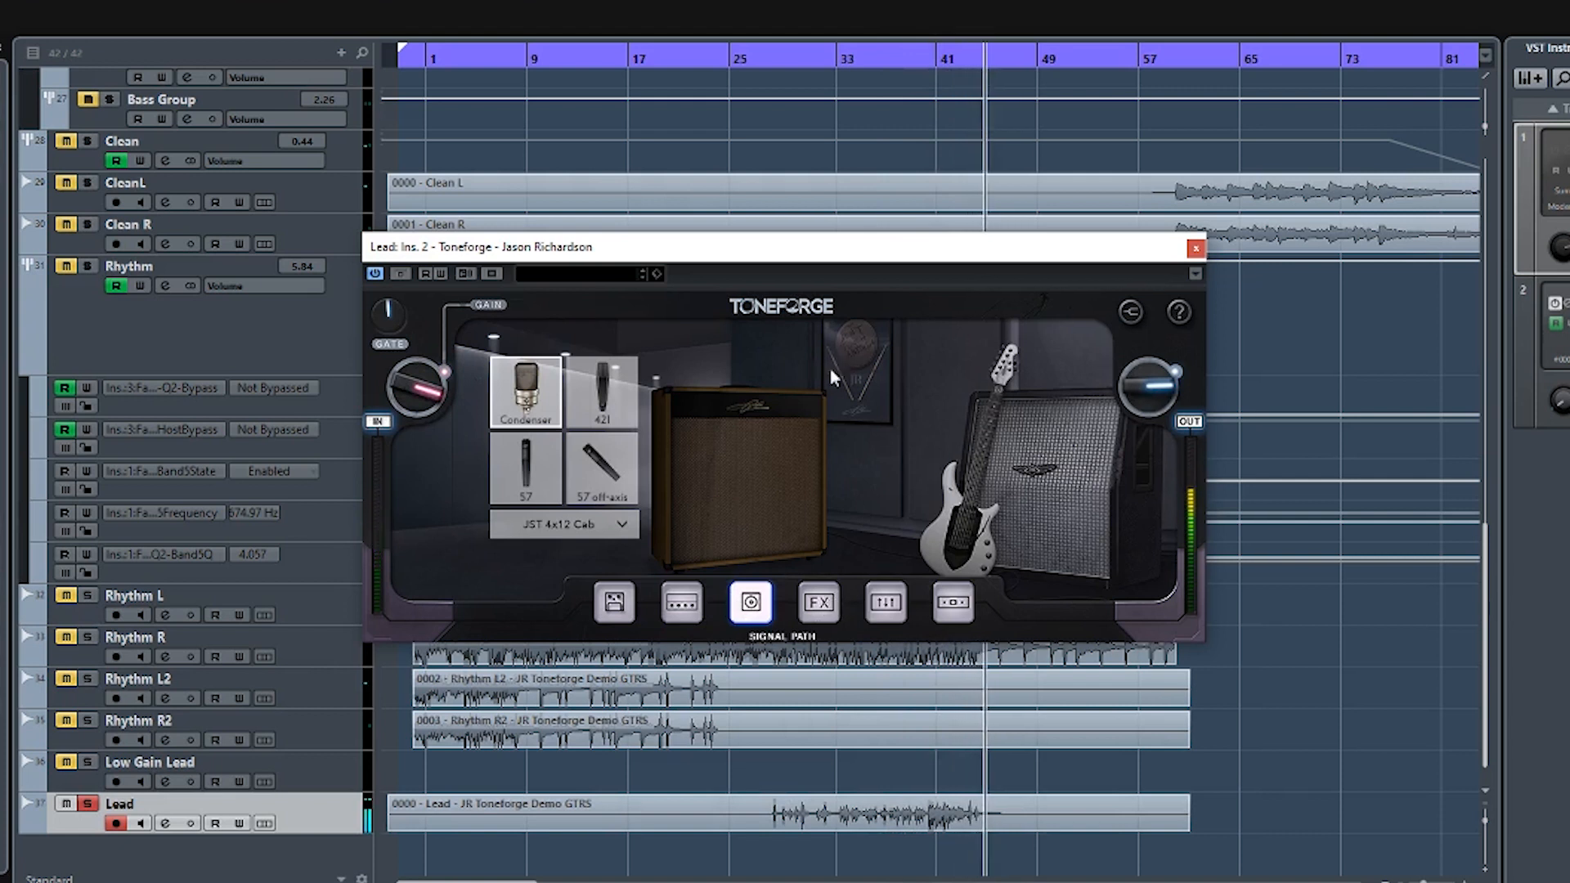
{"action": "left_click_drag", "start_coordinate": [902, 62], "coordinate": [857, 54]}
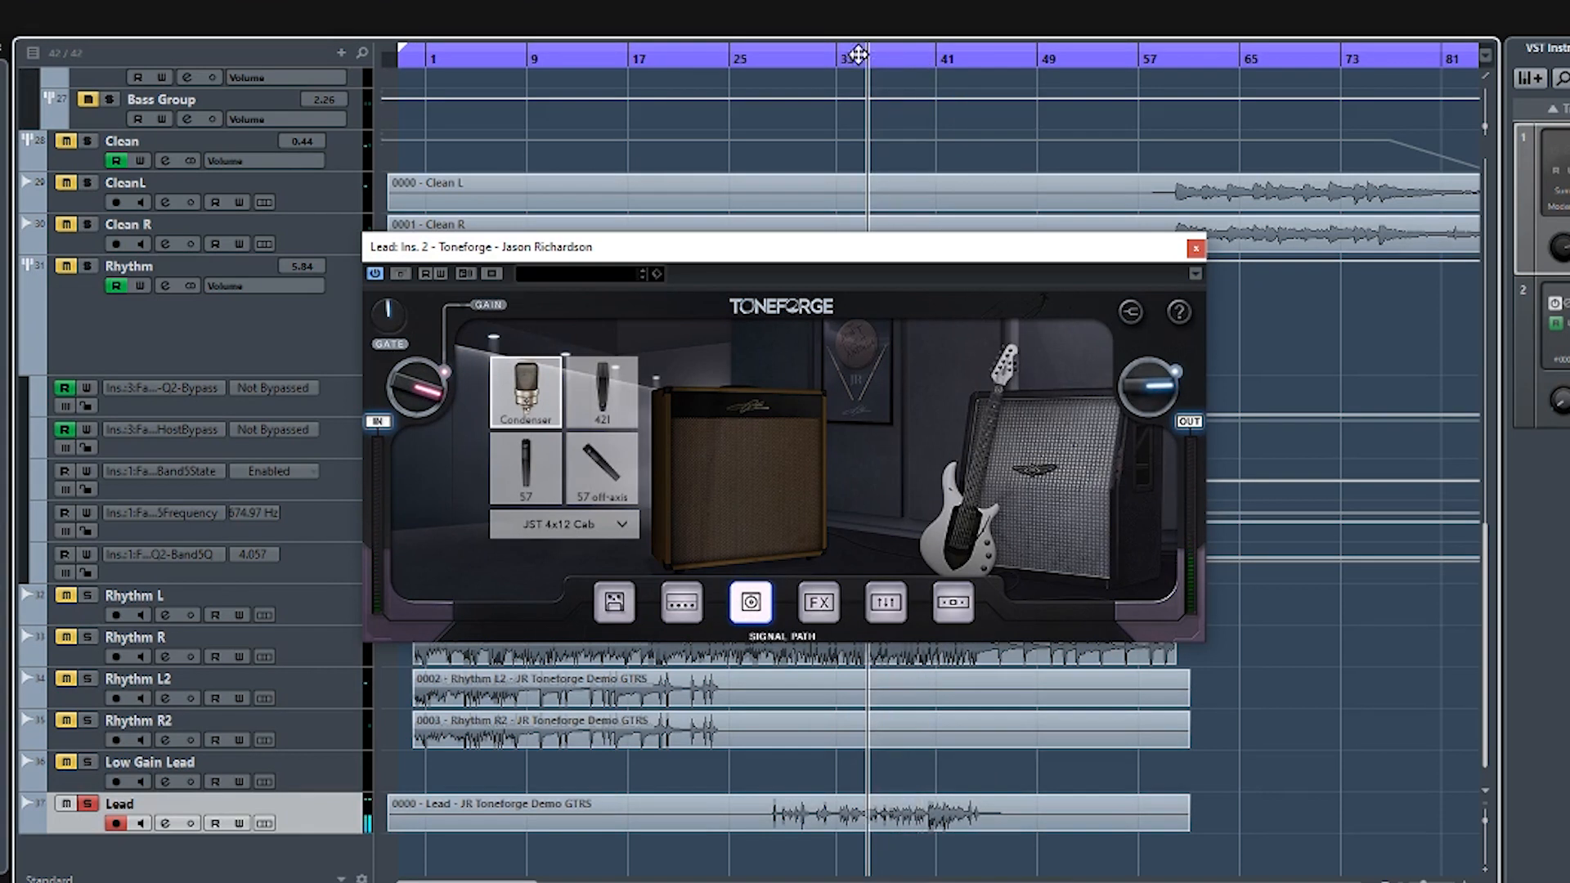
- Examine the Lead track's Delay pedal mix, feedback, width and time, and the Reverb pedal's mix and size
{"action": "left_click", "coordinate": [819, 602]}
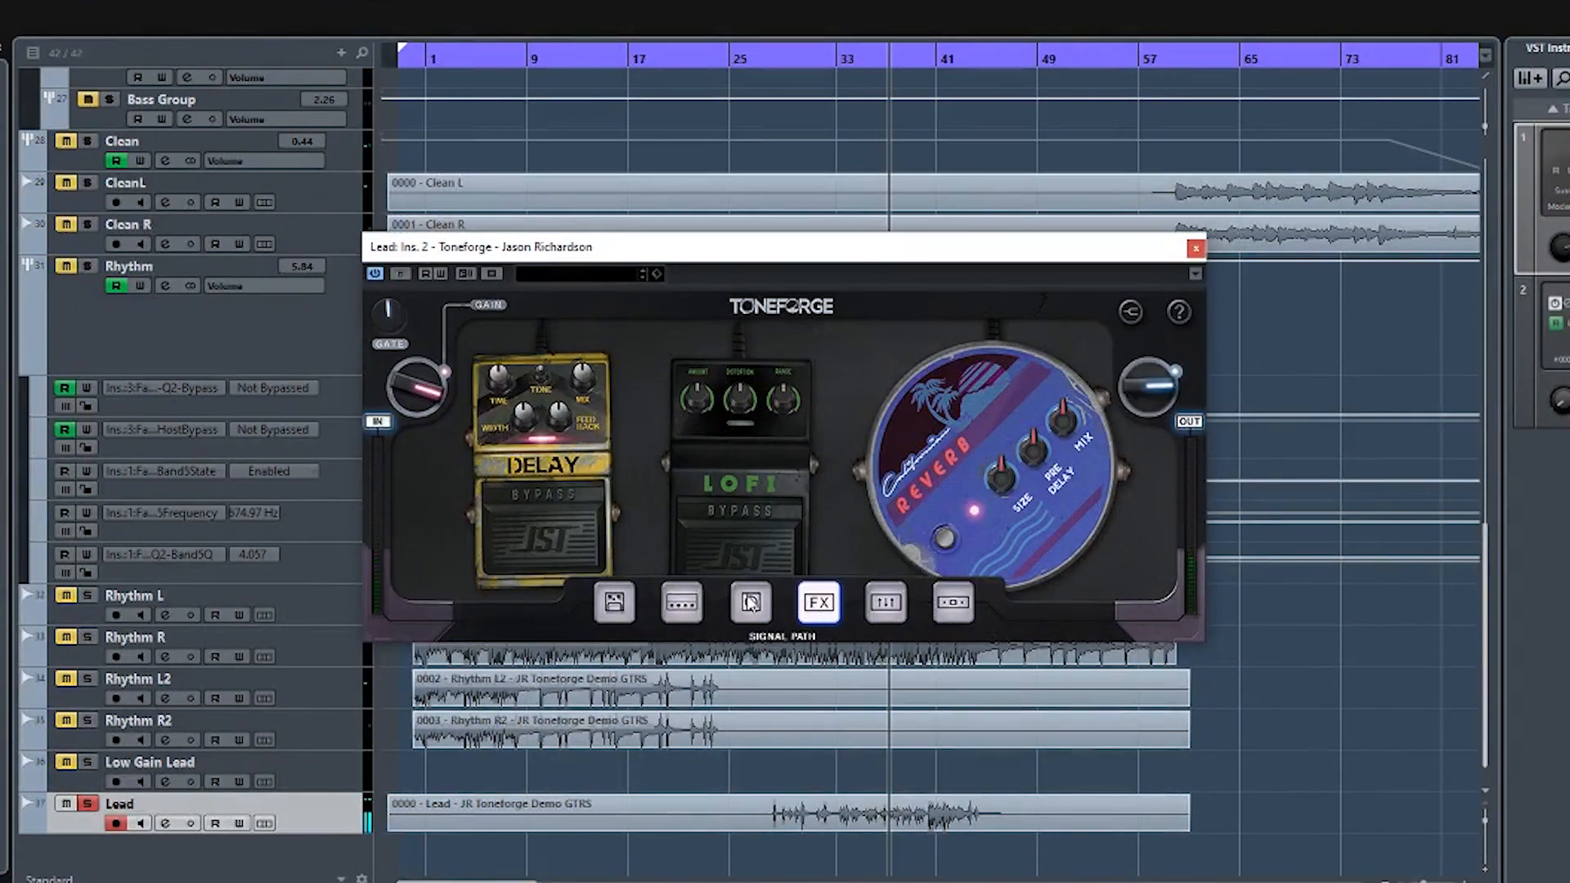
{"action": "left_click", "coordinate": [577, 460]}
{"action": "mouse_move", "coordinate": [845, 380]}
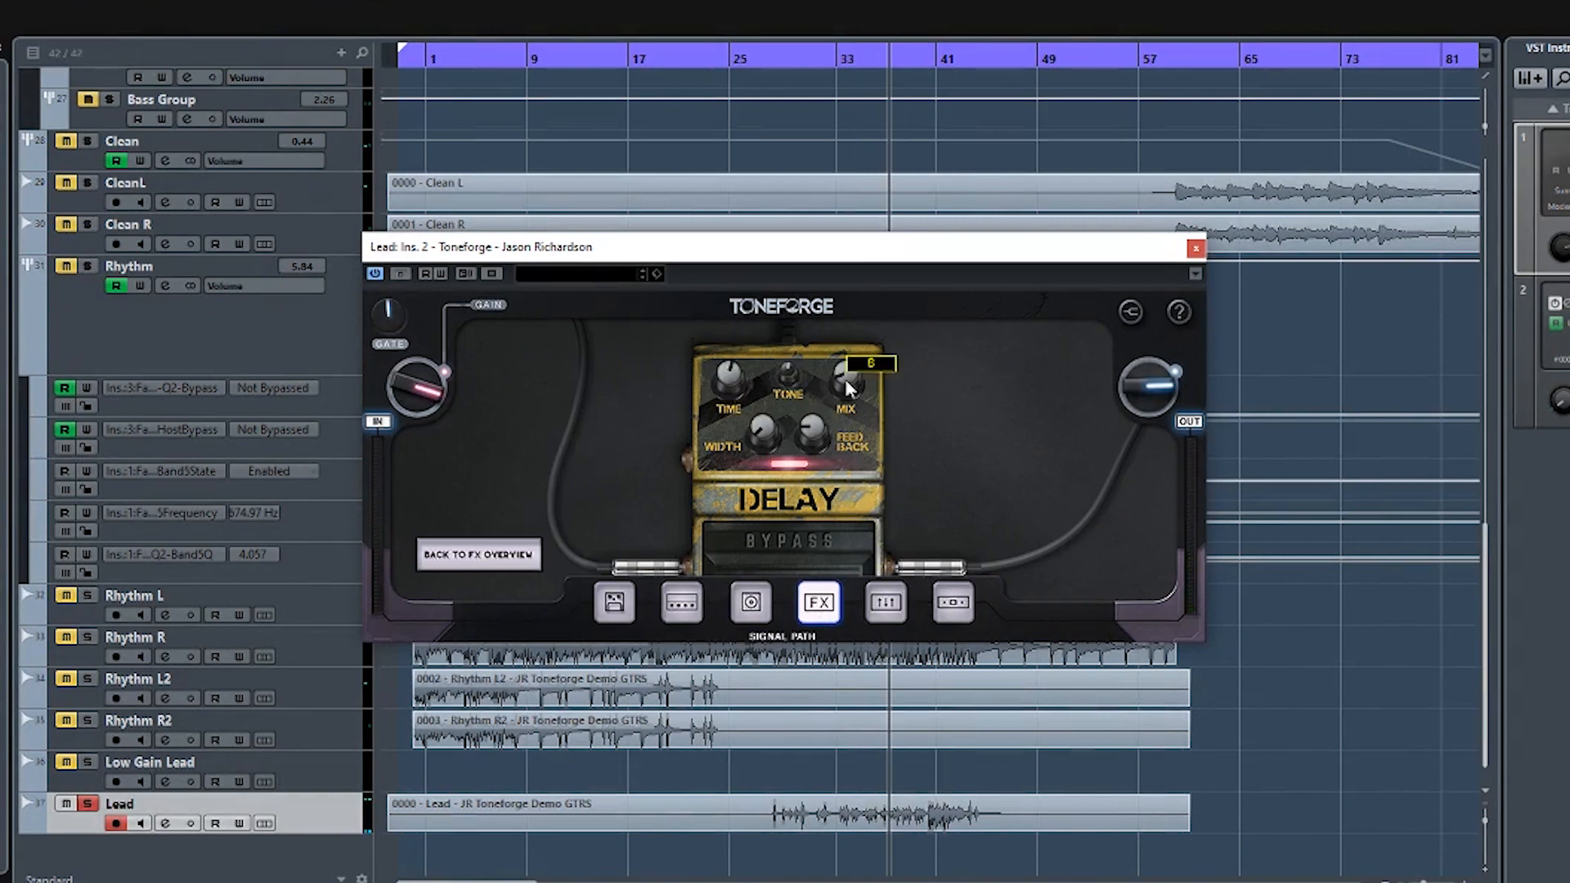
{"action": "mouse_move", "coordinate": [810, 440]}
{"action": "mouse_move", "coordinate": [769, 436]}
{"action": "mouse_move", "coordinate": [727, 374]}
{"action": "left_click", "coordinate": [511, 559]}
{"action": "left_click", "coordinate": [1064, 520]}
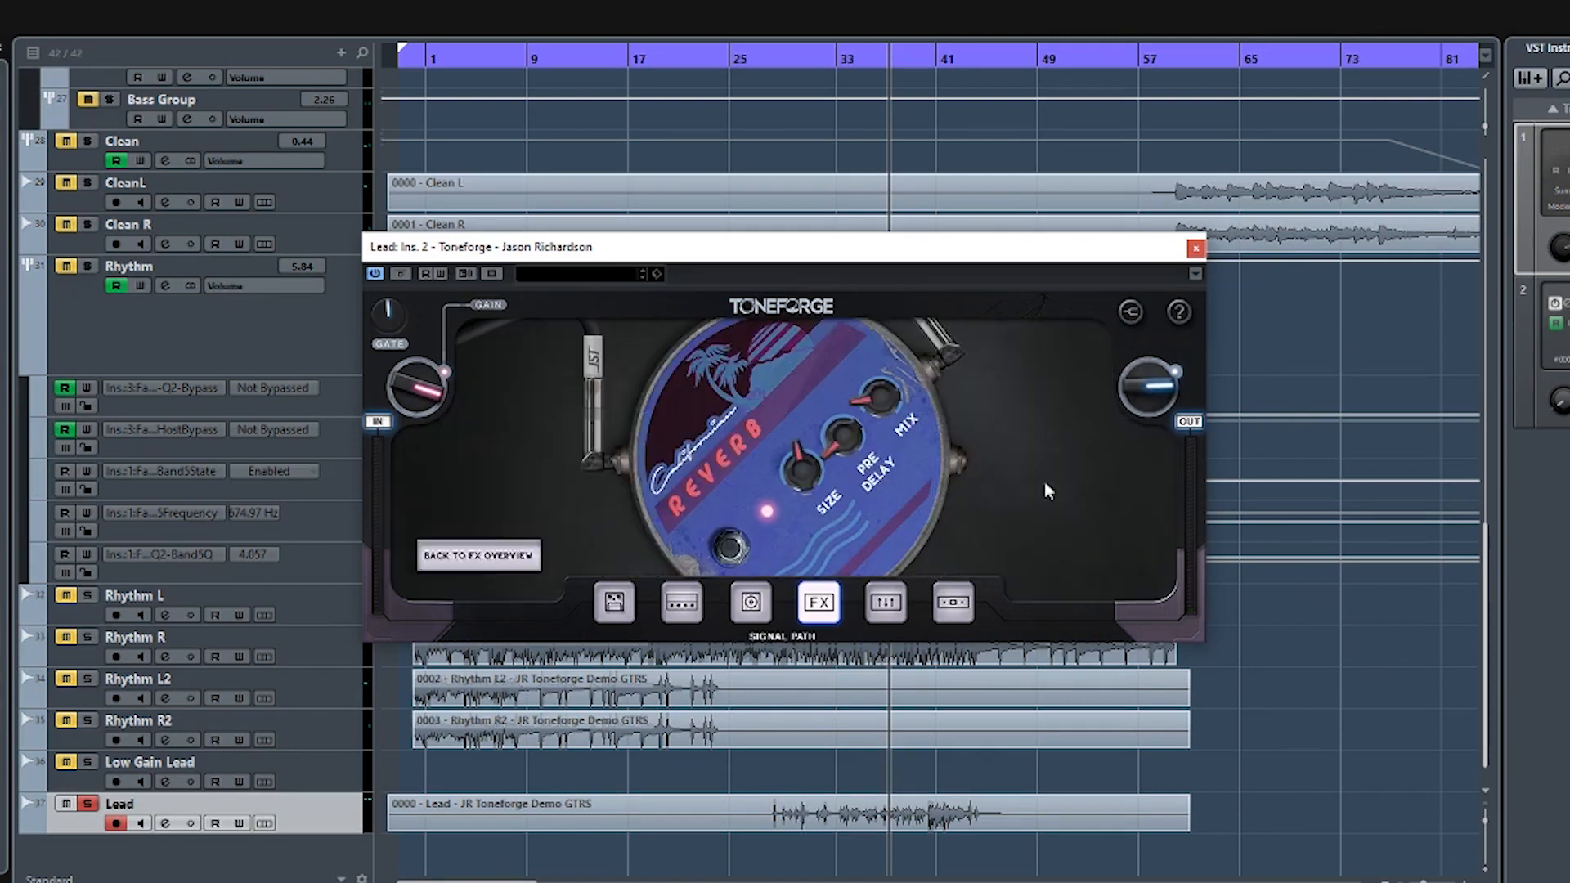
- Open the Lead track's parametric EQ, unsolo the track, and play the full mix from about bar 29
{"action": "mouse_move", "coordinate": [872, 402]}
{"action": "mouse_move", "coordinate": [806, 470]}
{"action": "left_click", "coordinate": [890, 612]}
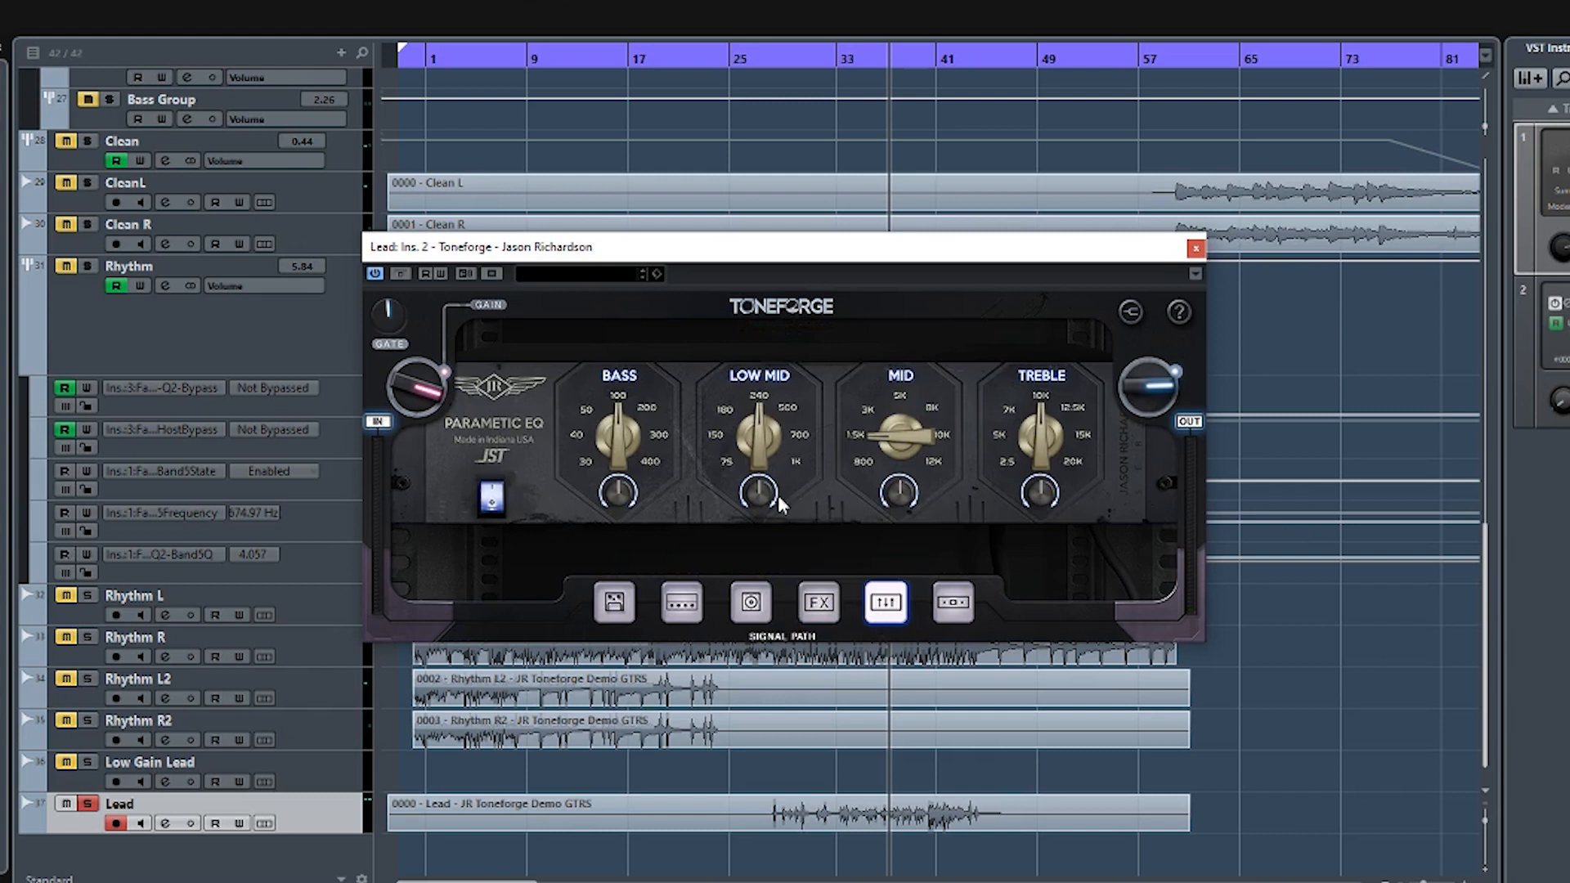
{"action": "left_click", "coordinate": [783, 59]}
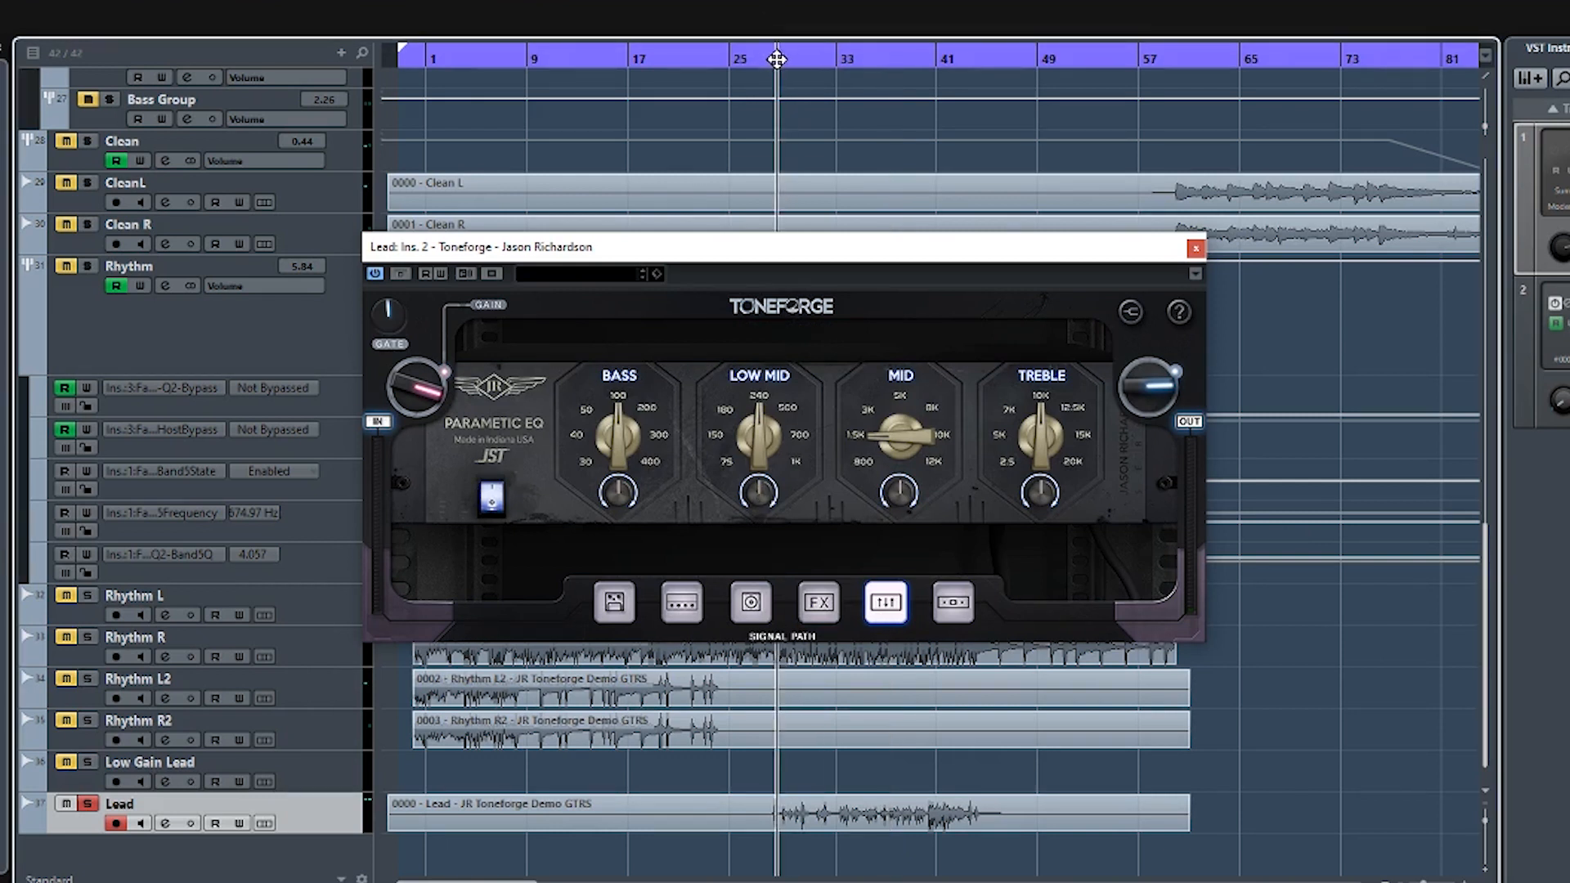
{"action": "left_click", "coordinate": [88, 803]}
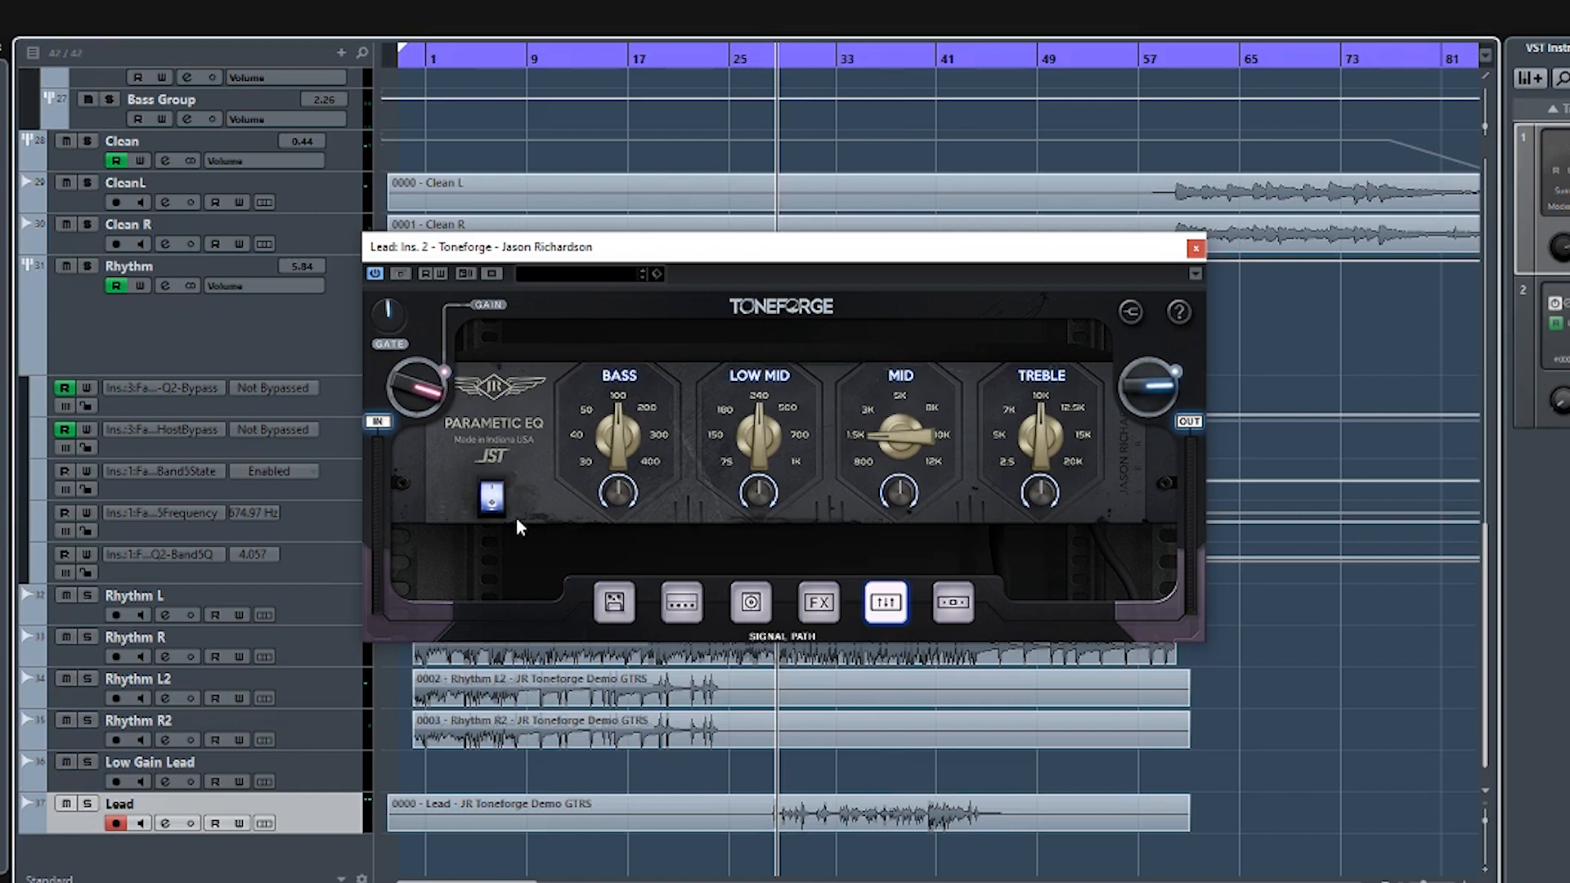
{"action": "key", "text": "space"}
- Boost the Lead EQ's Mid and Low Mid gains, and cut Bass to about -1 and Treble to about -2
{"action": "mouse_move", "coordinate": [905, 499]}
{"action": "left_click_drag", "start_coordinate": [905, 498], "coordinate": [904, 487]}
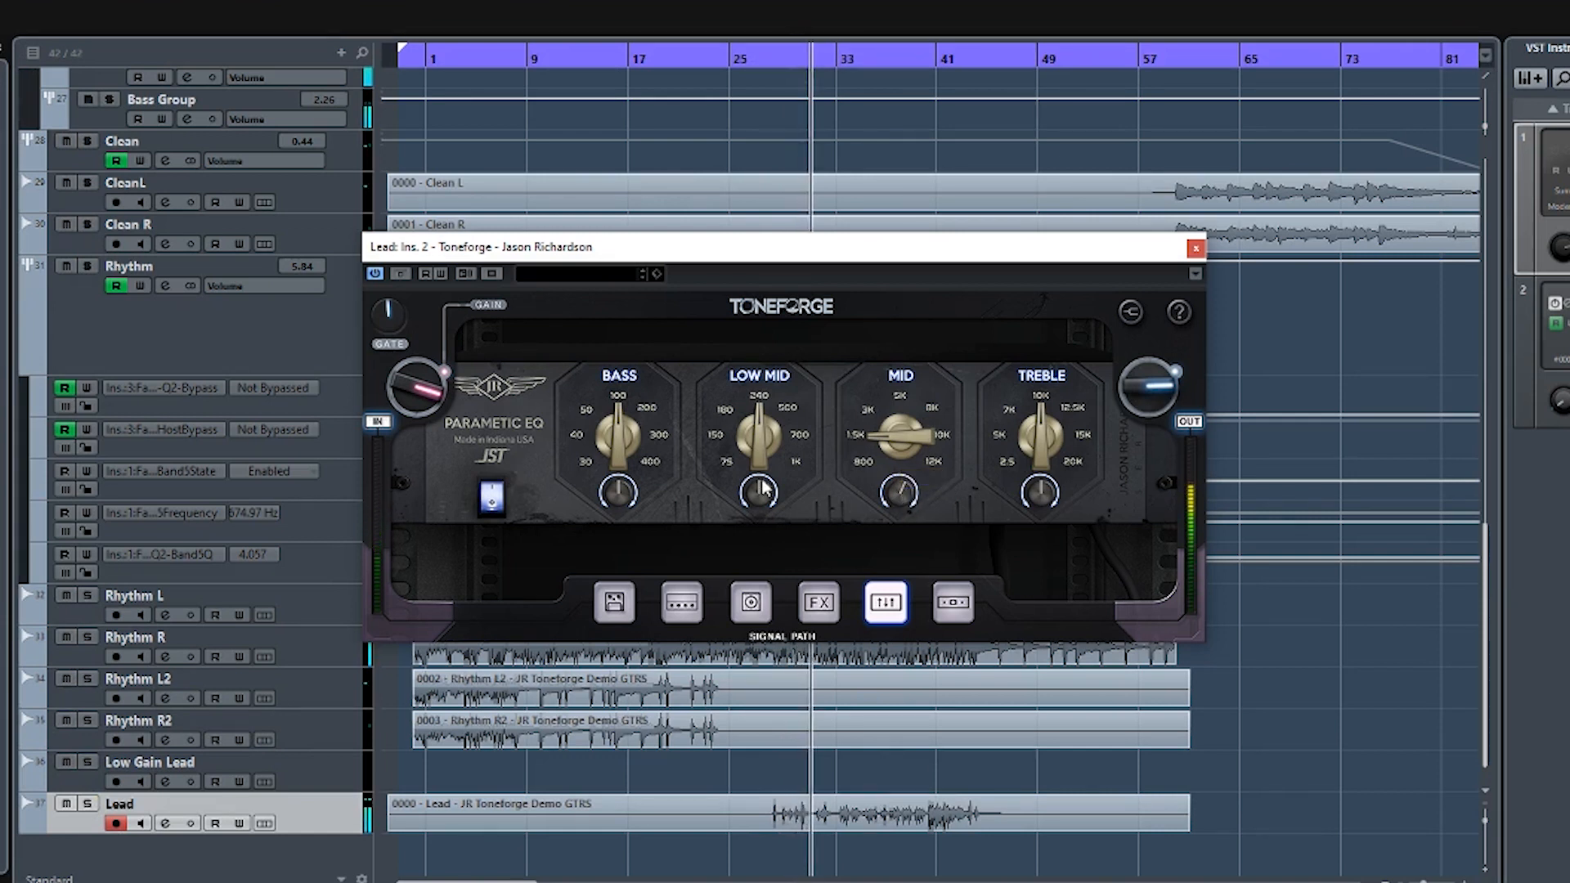
{"action": "left_click_drag", "start_coordinate": [760, 499], "coordinate": [761, 489]}
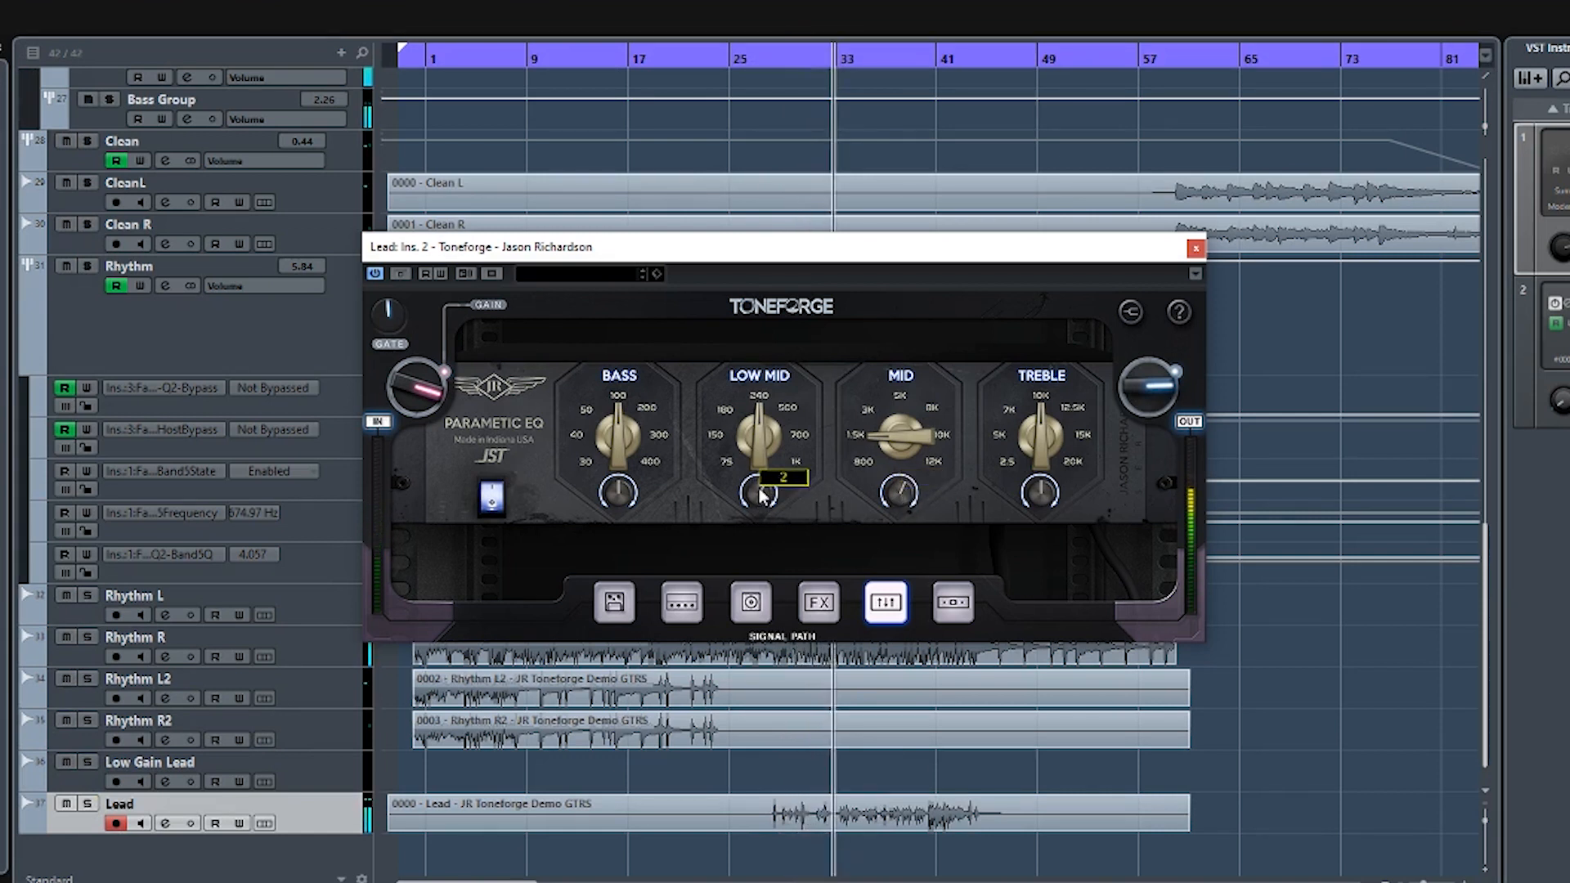
{"action": "mouse_move", "coordinate": [622, 500]}
{"action": "left_click_drag", "start_coordinate": [620, 495], "coordinate": [618, 497]}
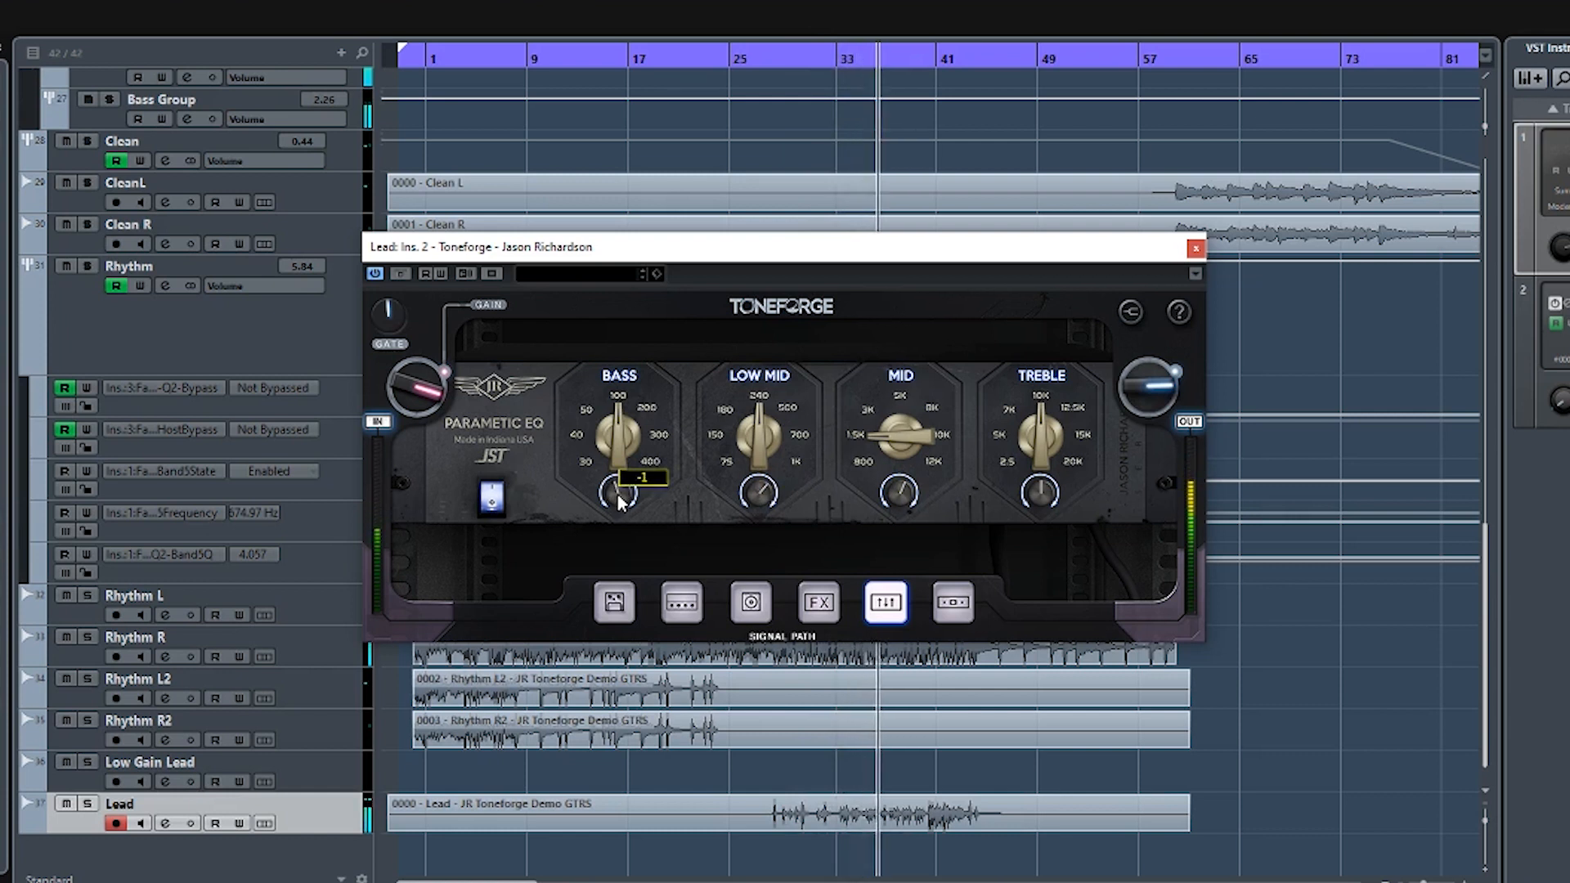
{"action": "left_click_drag", "start_coordinate": [1047, 496], "coordinate": [1050, 503]}
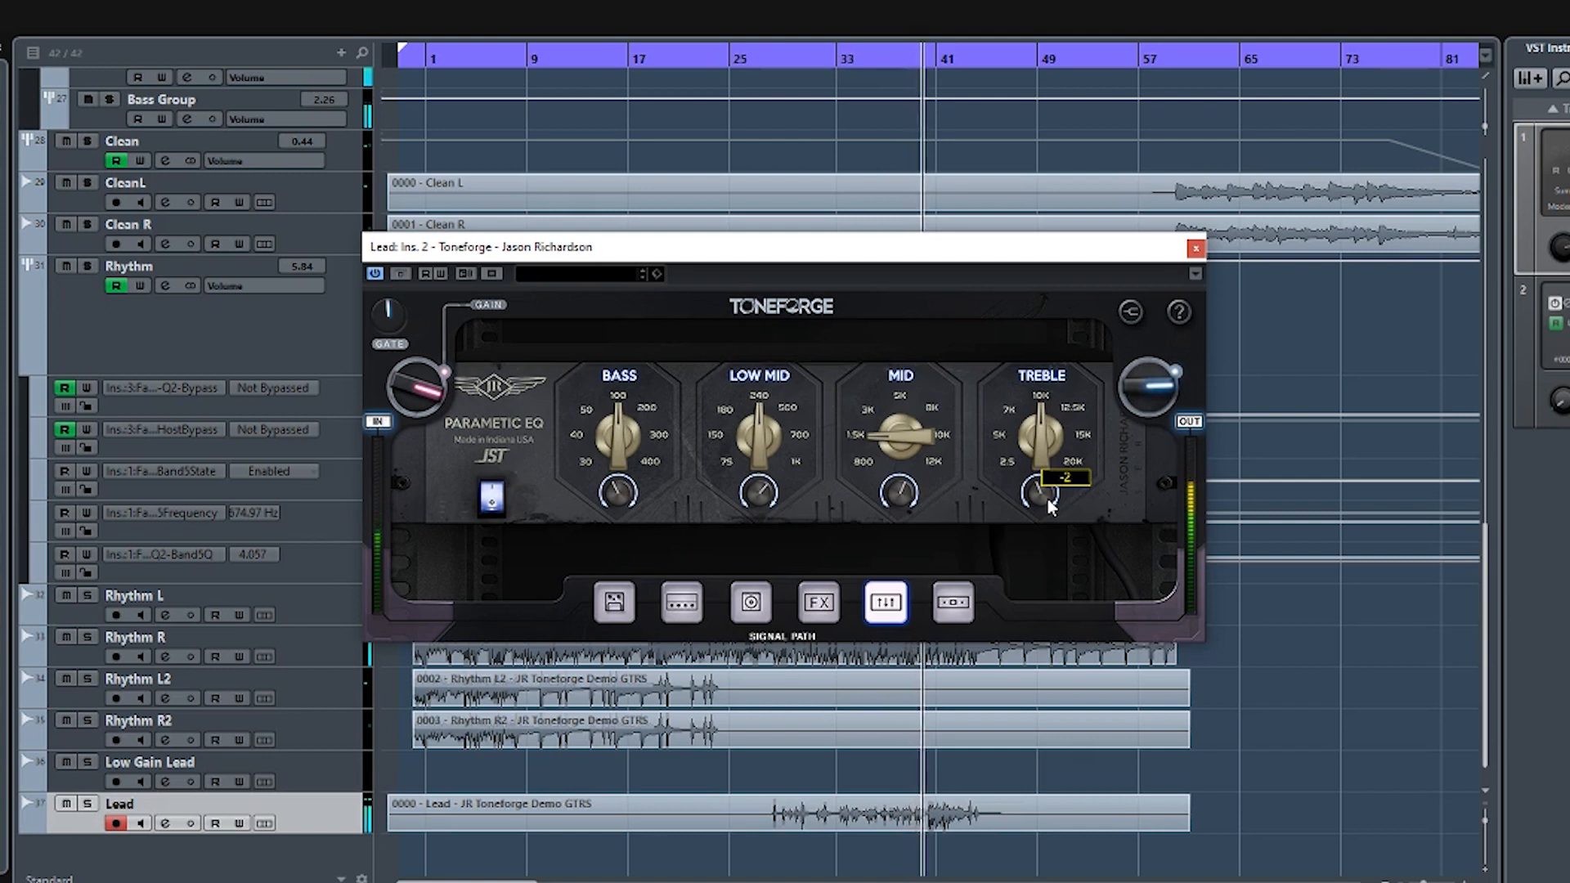
{"action": "left_click_drag", "start_coordinate": [898, 492], "coordinate": [897, 486]}
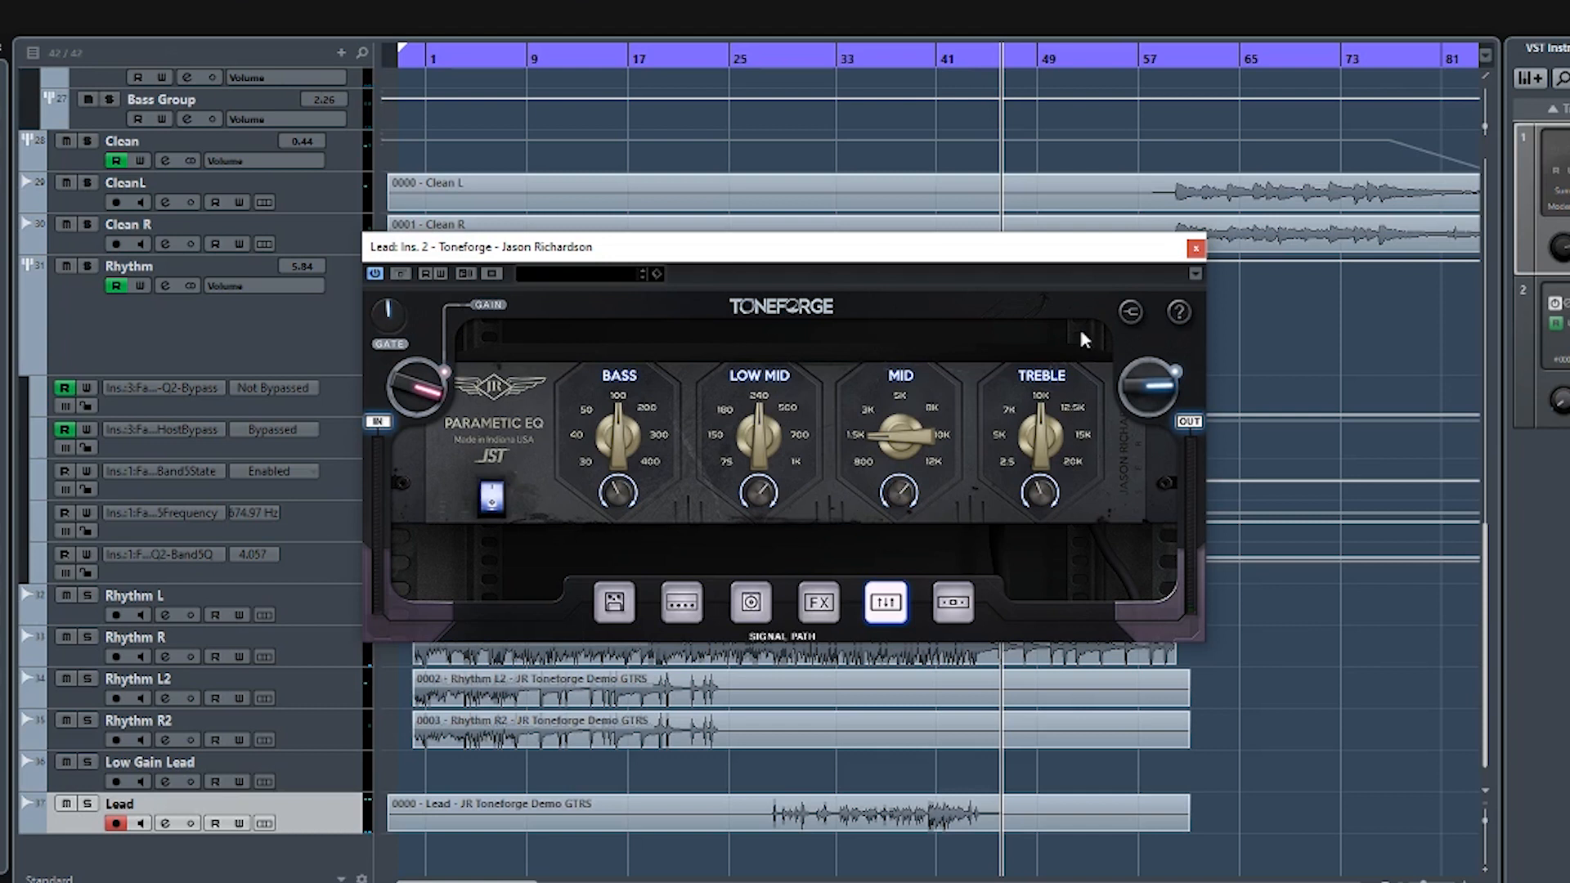
- Playing from about bar 32, raise the Lead compressor's Reduction, set its Ratio to +3, lower Low Range, and close the plugin
{"action": "left_click", "coordinate": [955, 615]}
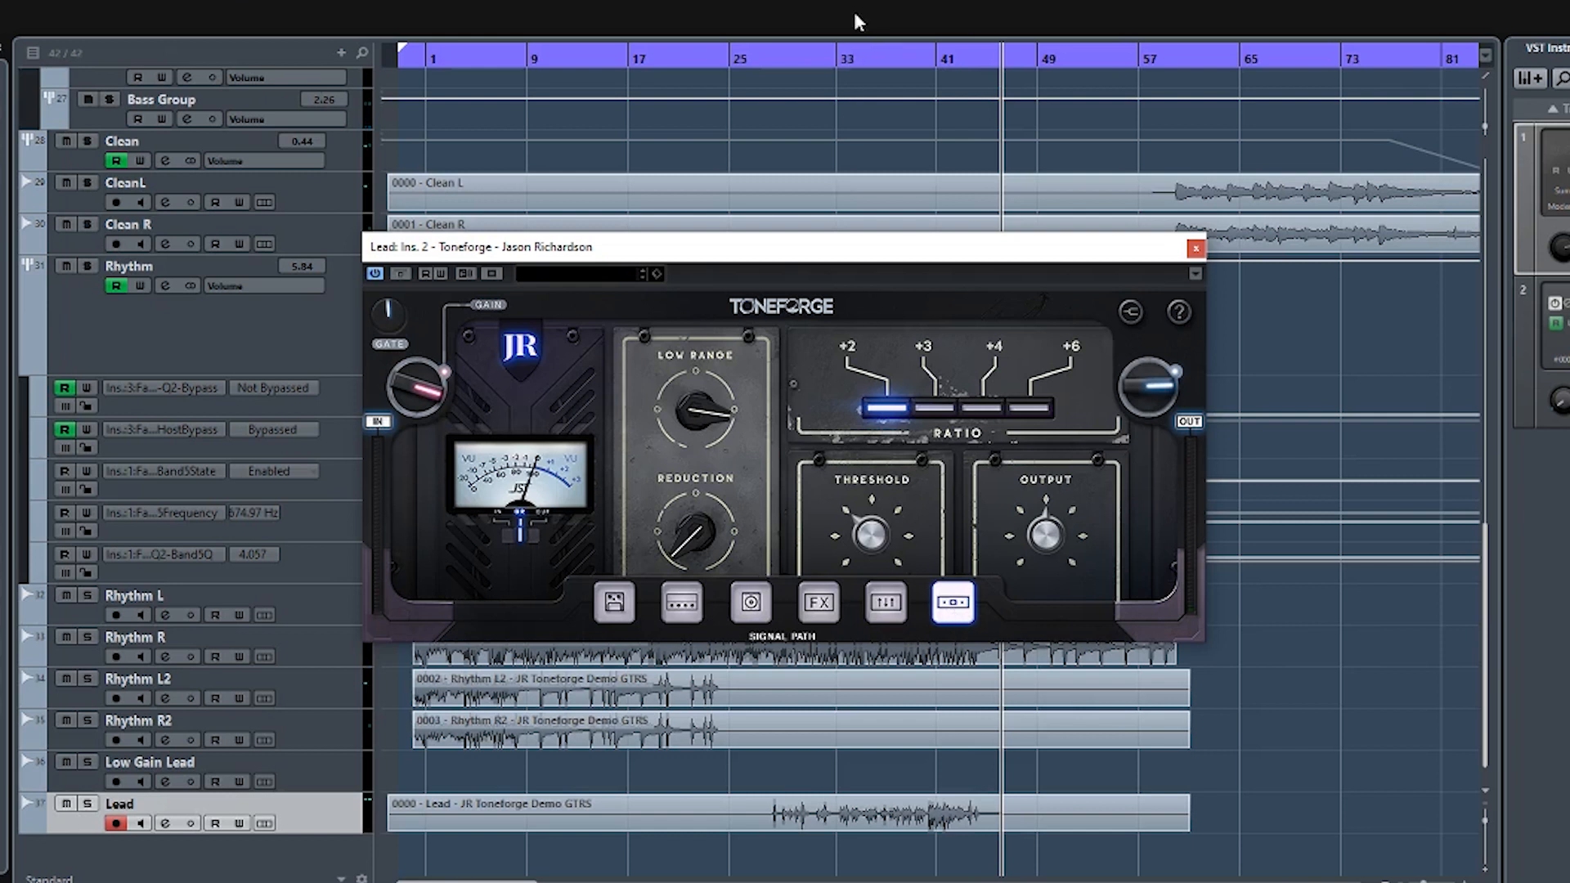
{"action": "left_click", "coordinate": [820, 59]}
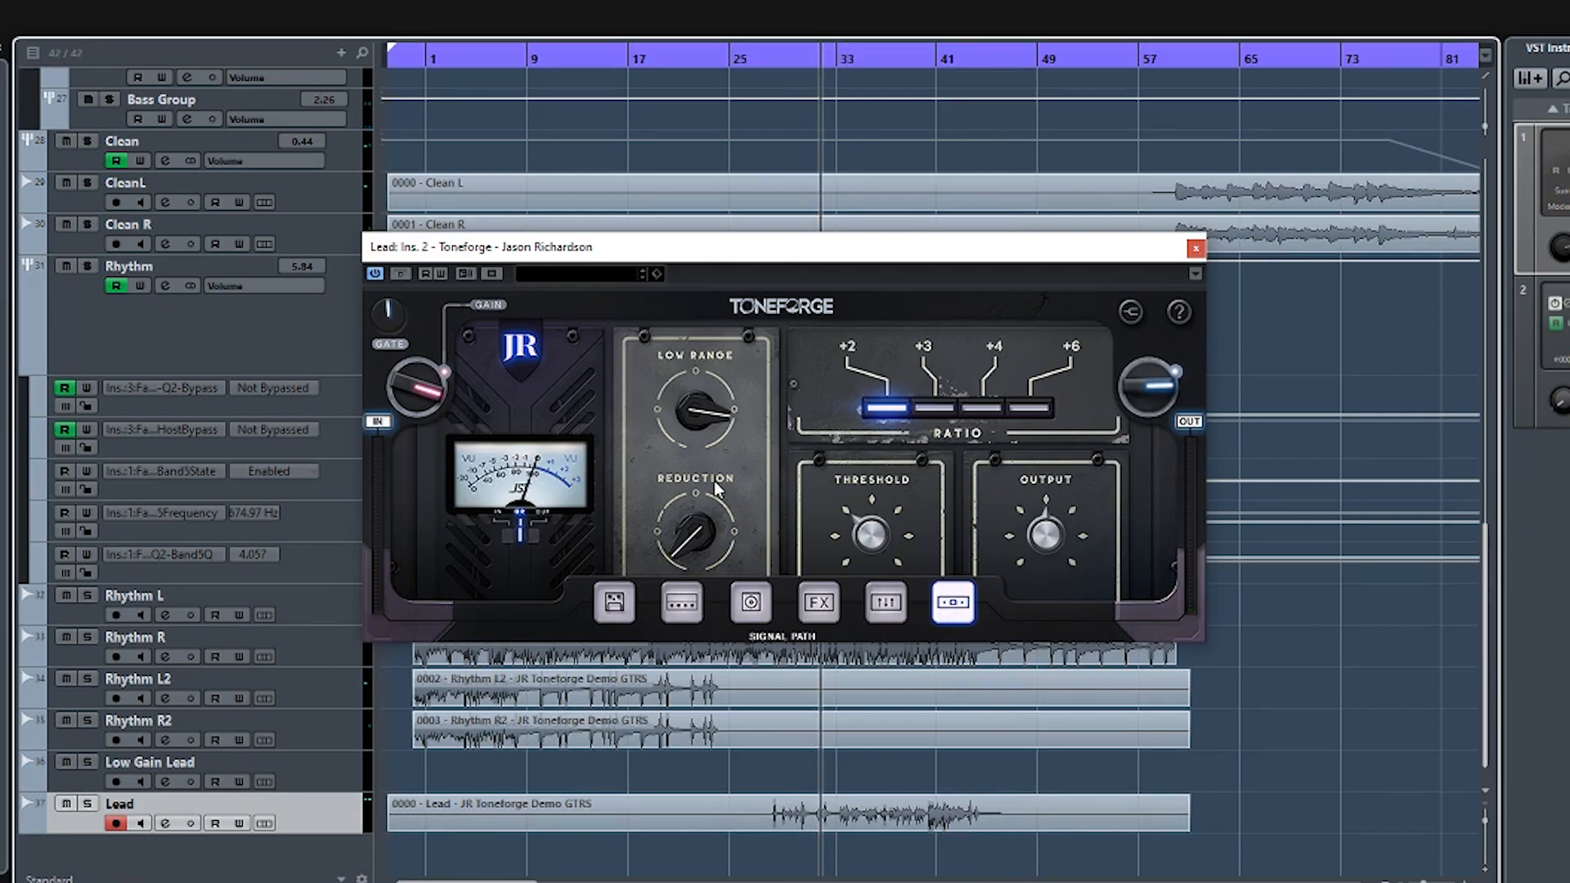
{"action": "key", "text": "space"}
{"action": "mouse_move", "coordinate": [700, 523]}
{"action": "left_mouse_down"}
{"action": "mouse_move", "coordinate": [710, 365]}
{"action": "mouse_move", "coordinate": [669, 677]}
{"action": "mouse_move", "coordinate": [663, 512]}
{"action": "mouse_move", "coordinate": [678, 538]}
{"action": "left_mouse_up"}
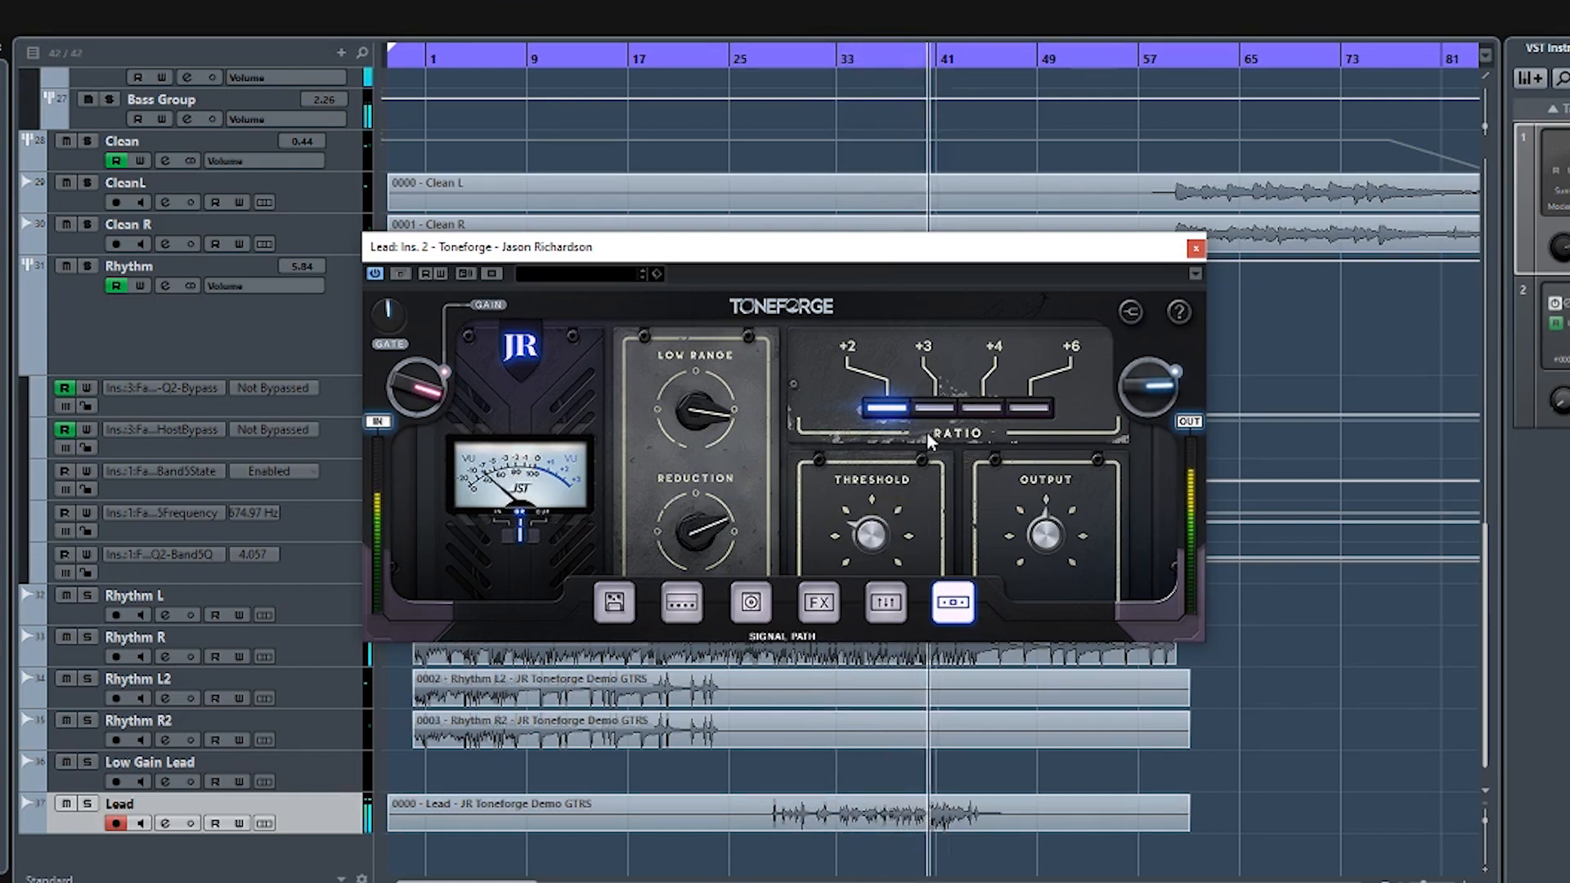
{"action": "left_click", "coordinate": [934, 407]}
{"action": "left_click_drag", "start_coordinate": [694, 411], "coordinate": [680, 464]}
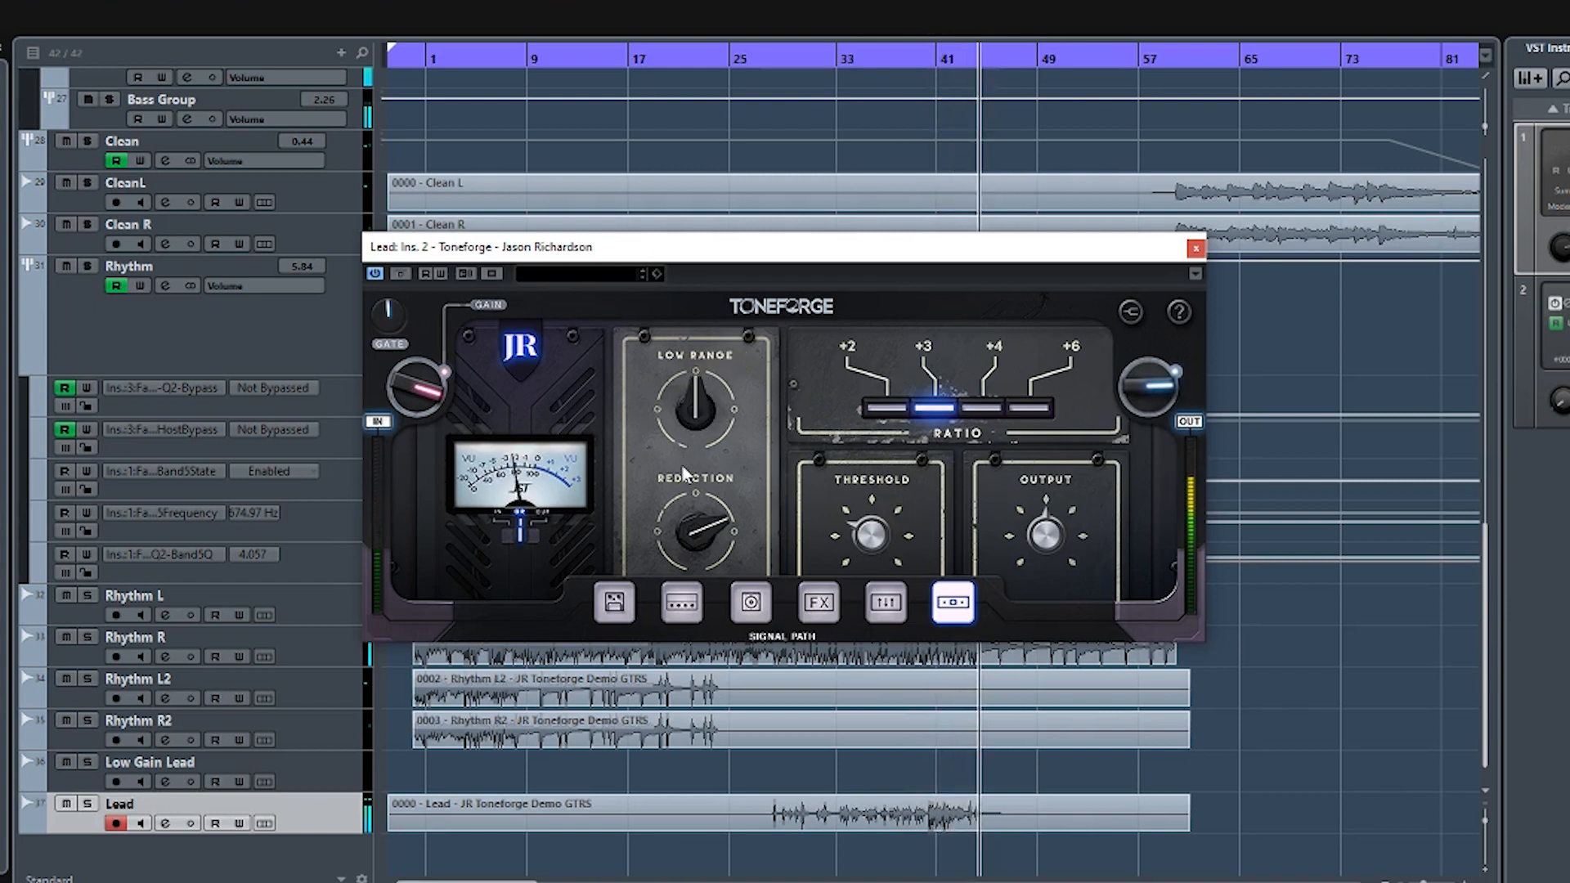
{"action": "left_click", "coordinate": [1197, 248]}
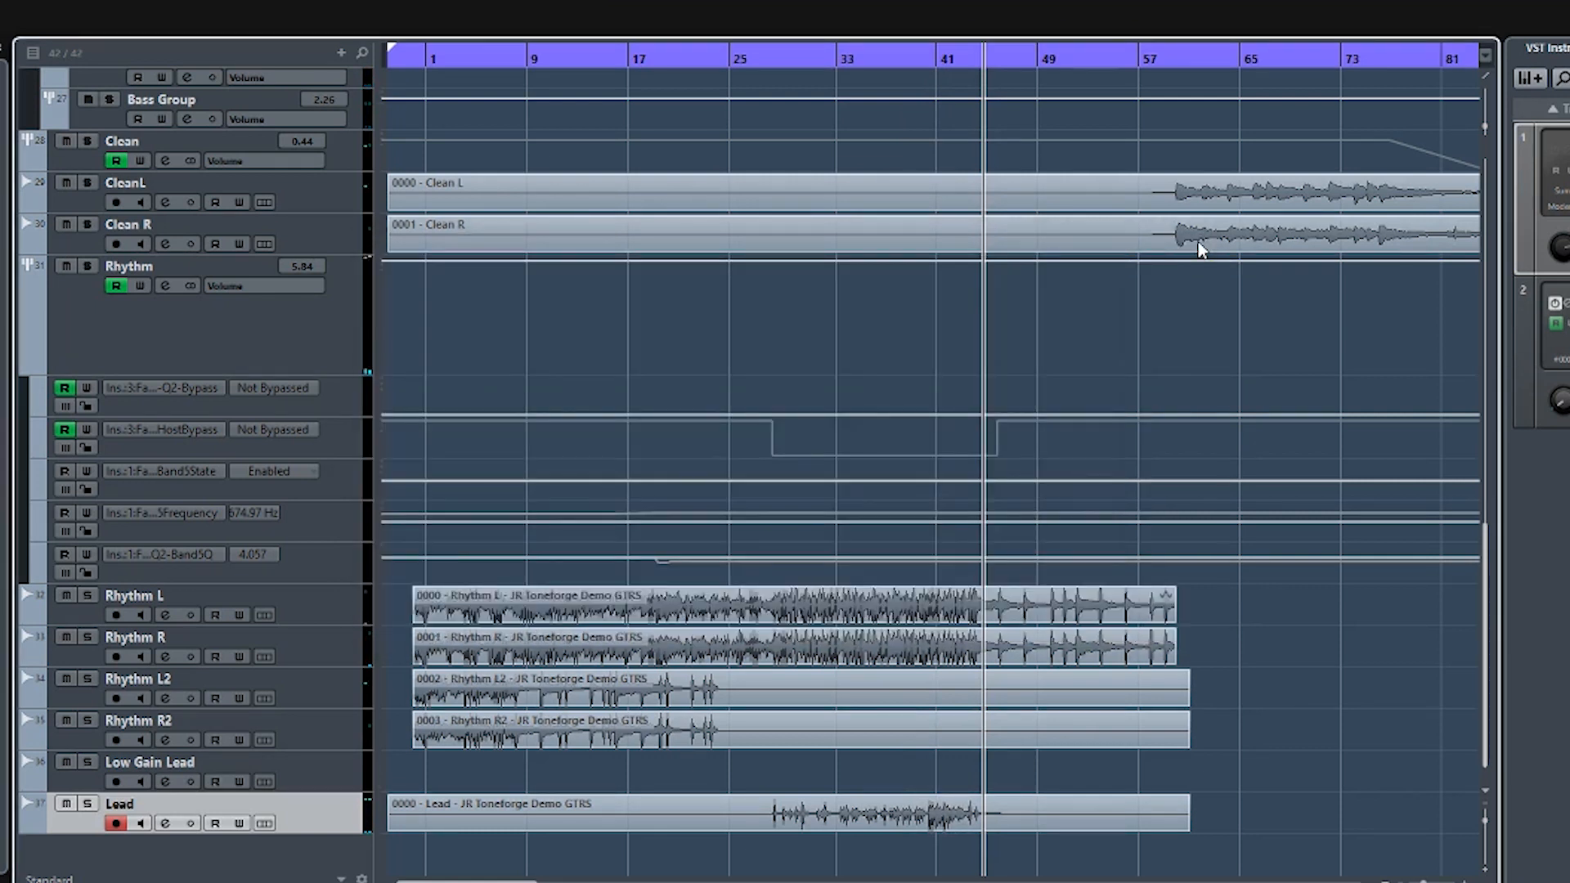
- Move the playhead to about bar 59 and open the CleanL track's Toneforge plugin at its Clean amp
{"action": "left_click", "coordinate": [1171, 58]}
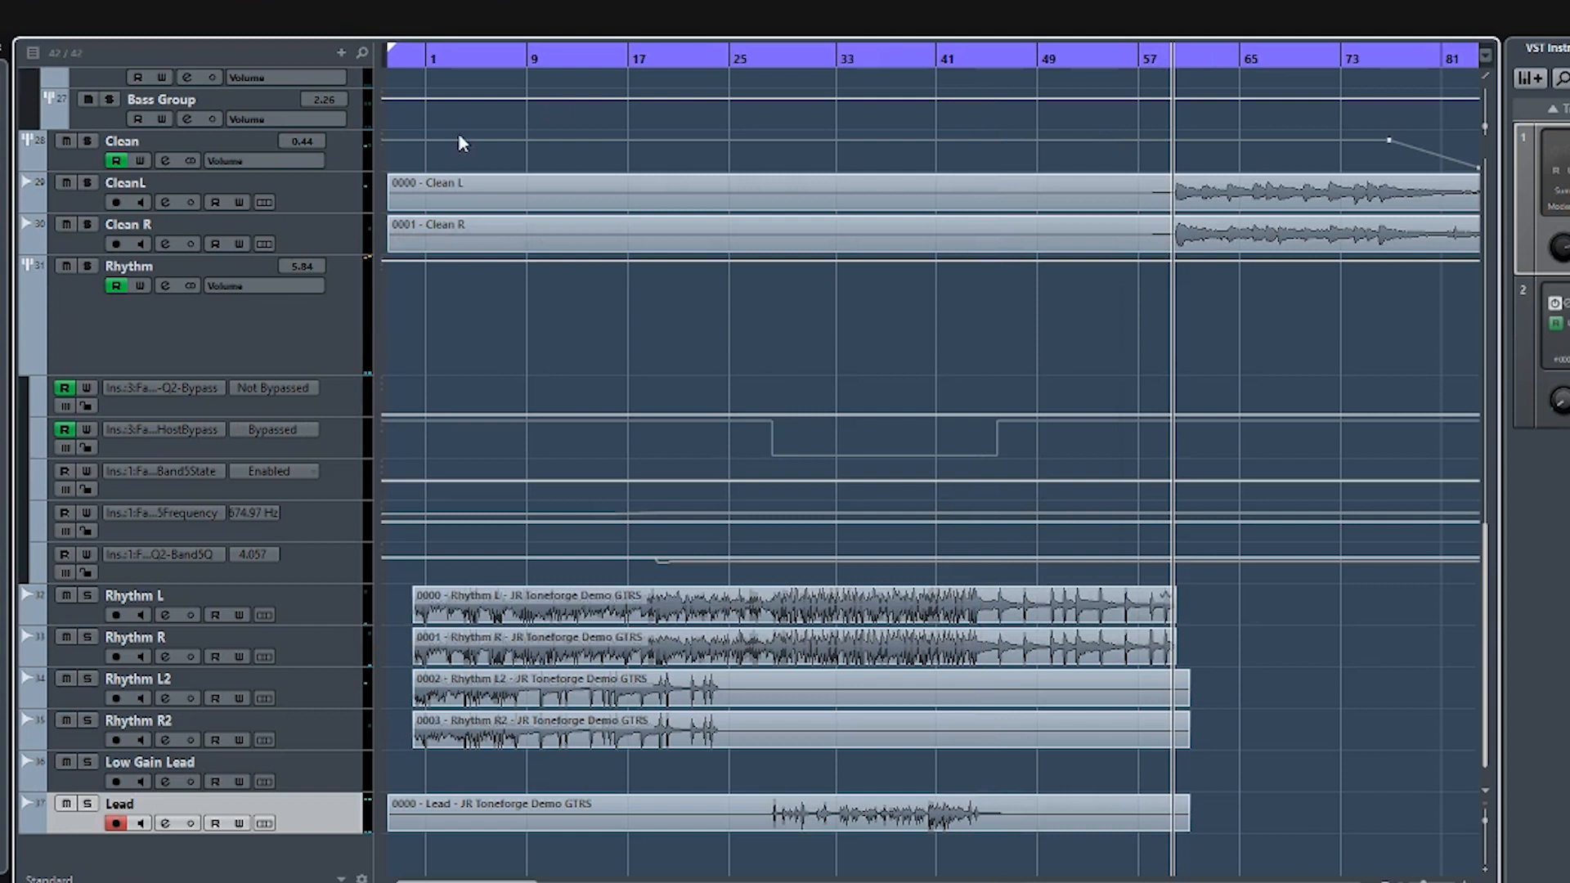
{"action": "left_click", "coordinate": [327, 196]}
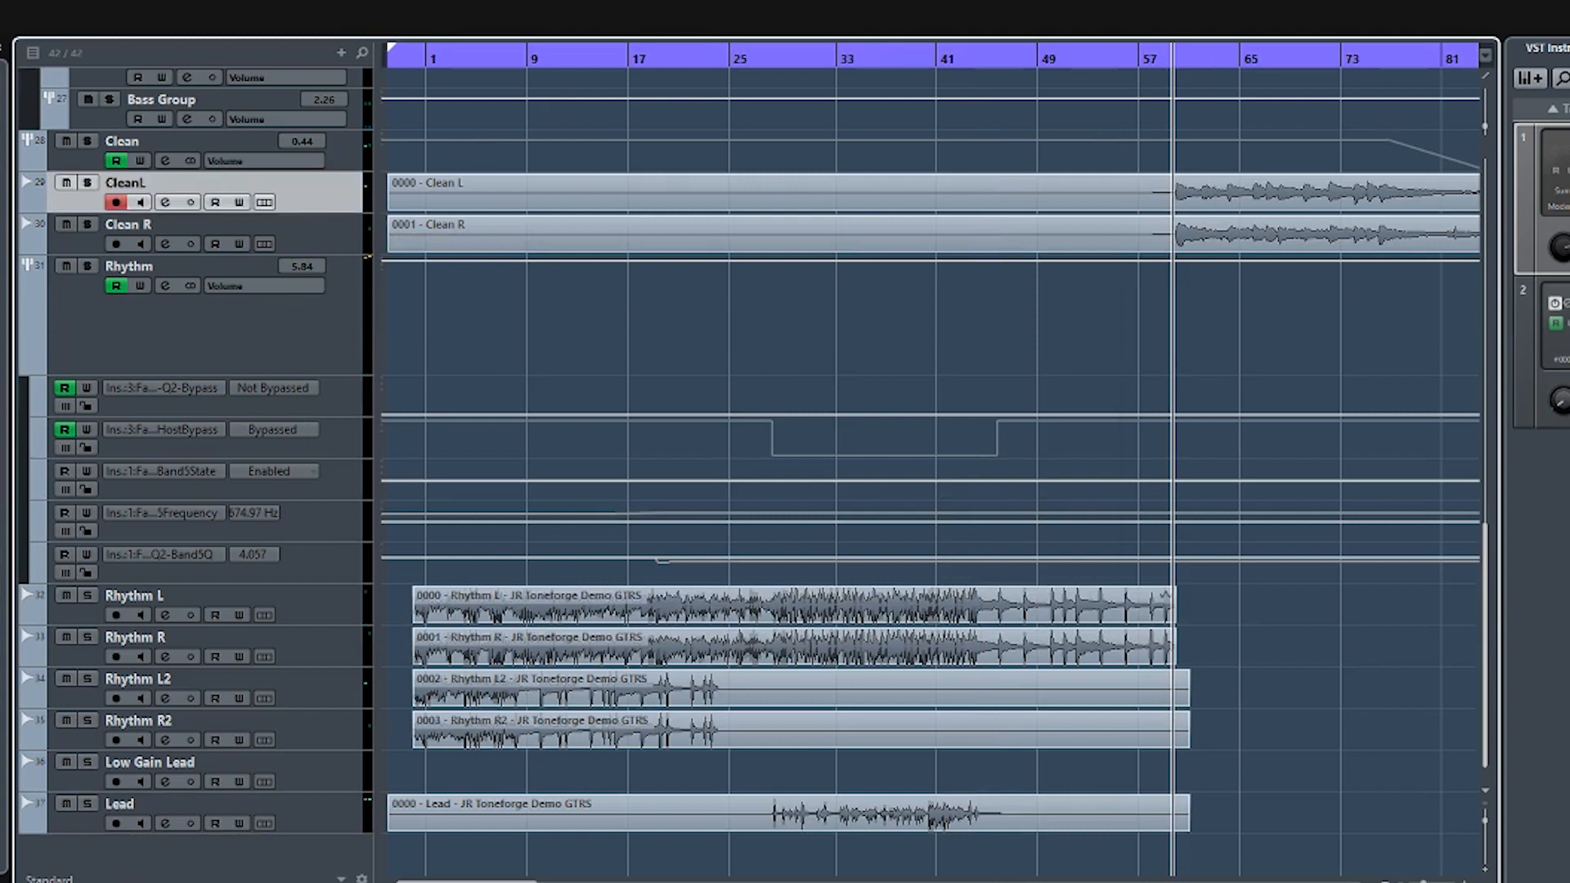
{"action": "left_click", "coordinate": [1, 210]}
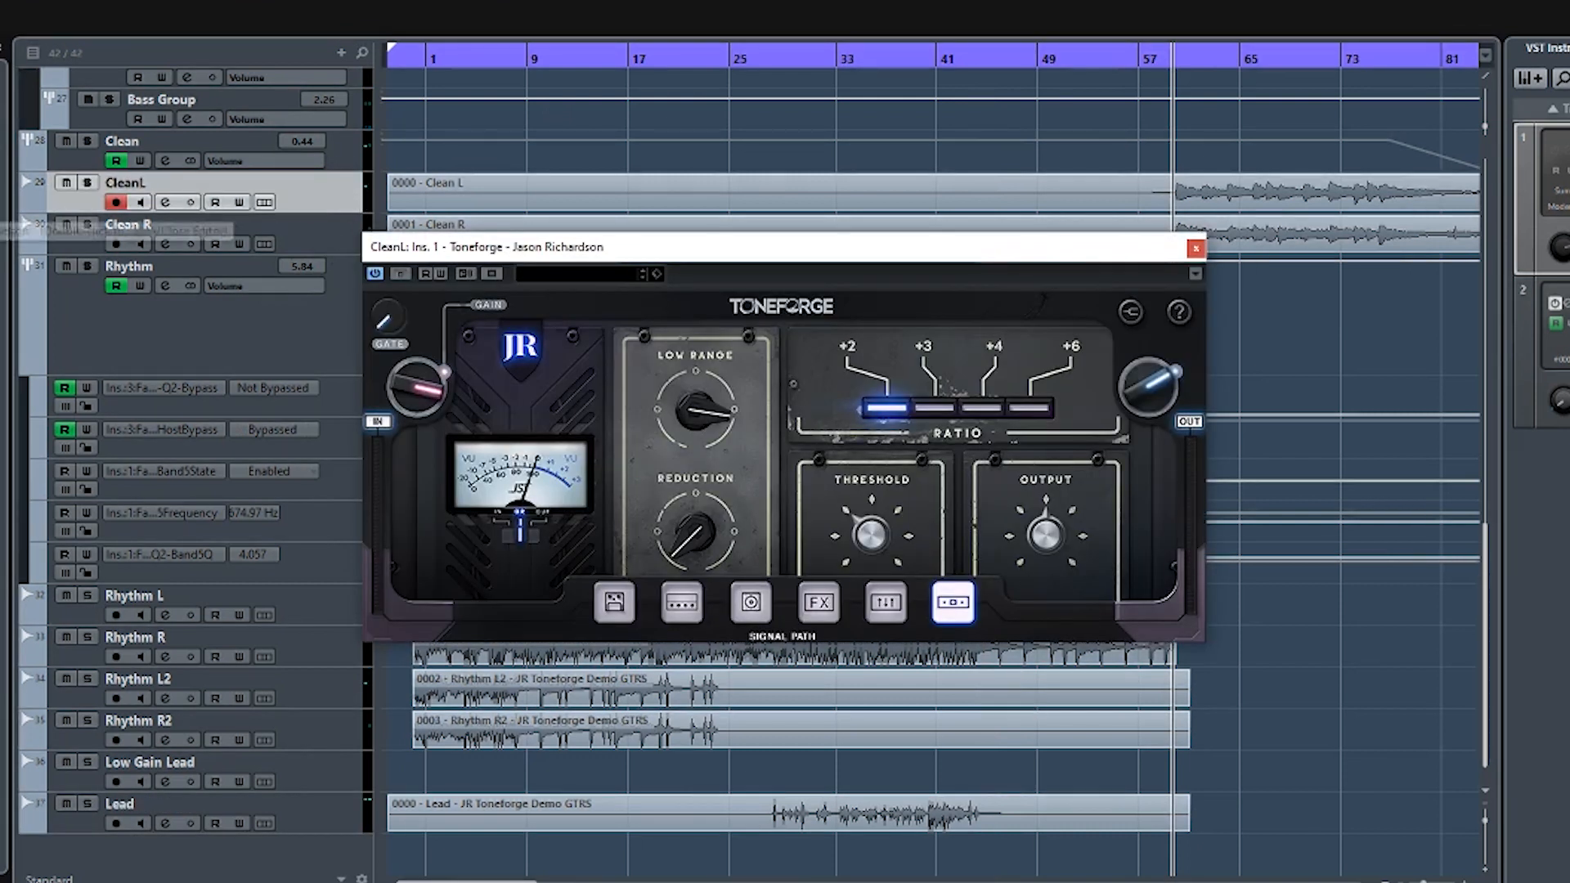
{"action": "left_click", "coordinate": [1, 211]}
{"action": "left_click", "coordinate": [2, 211]}
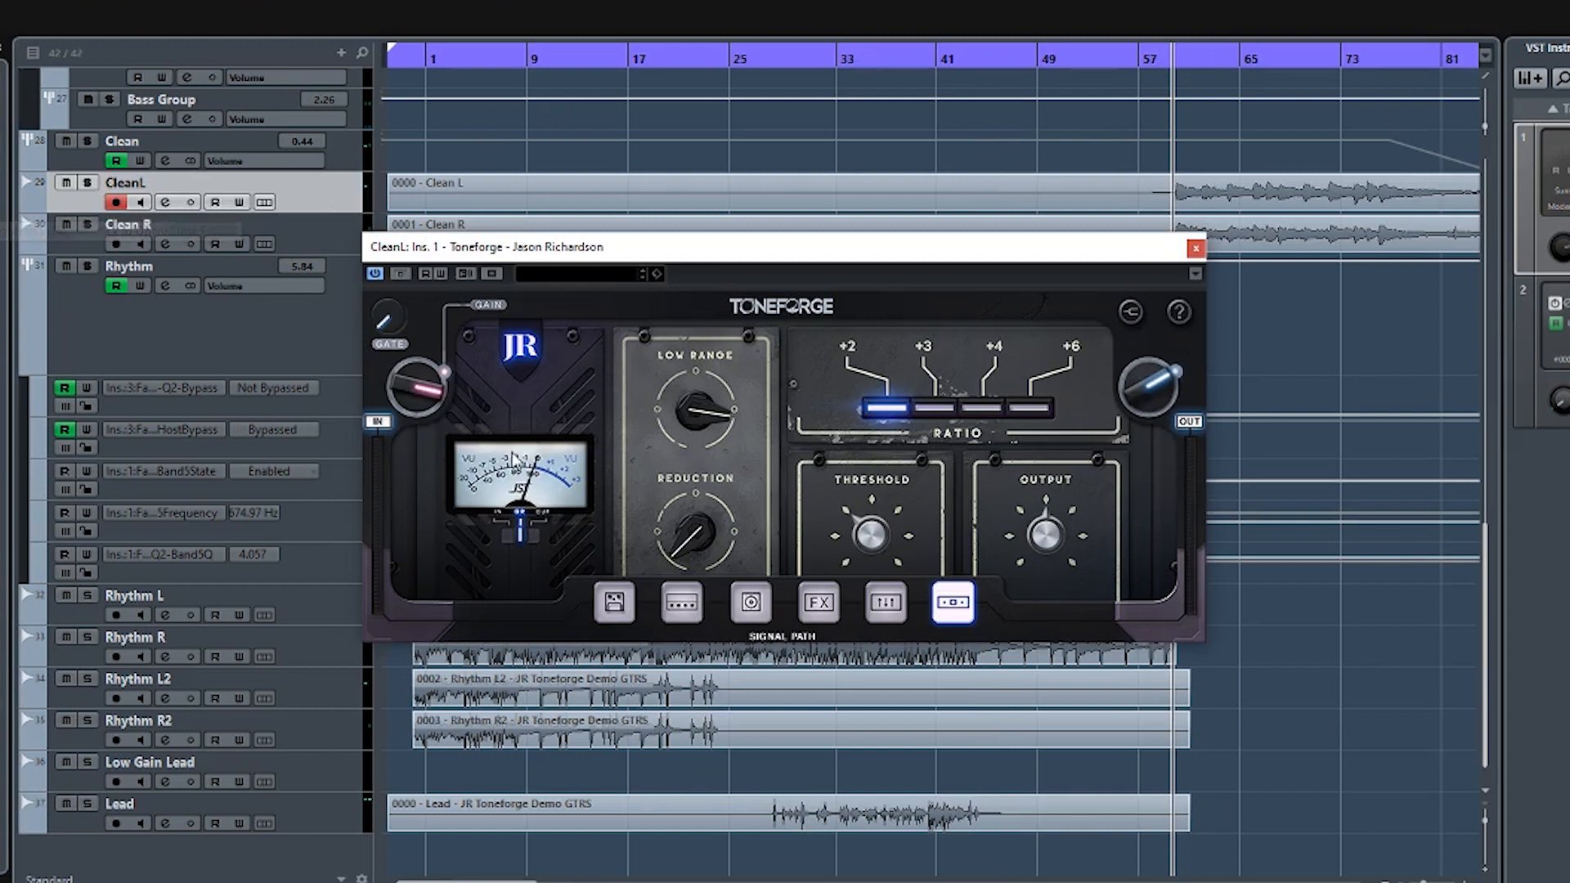
{"action": "left_click", "coordinate": [632, 605]}
{"action": "left_click", "coordinate": [689, 603]}
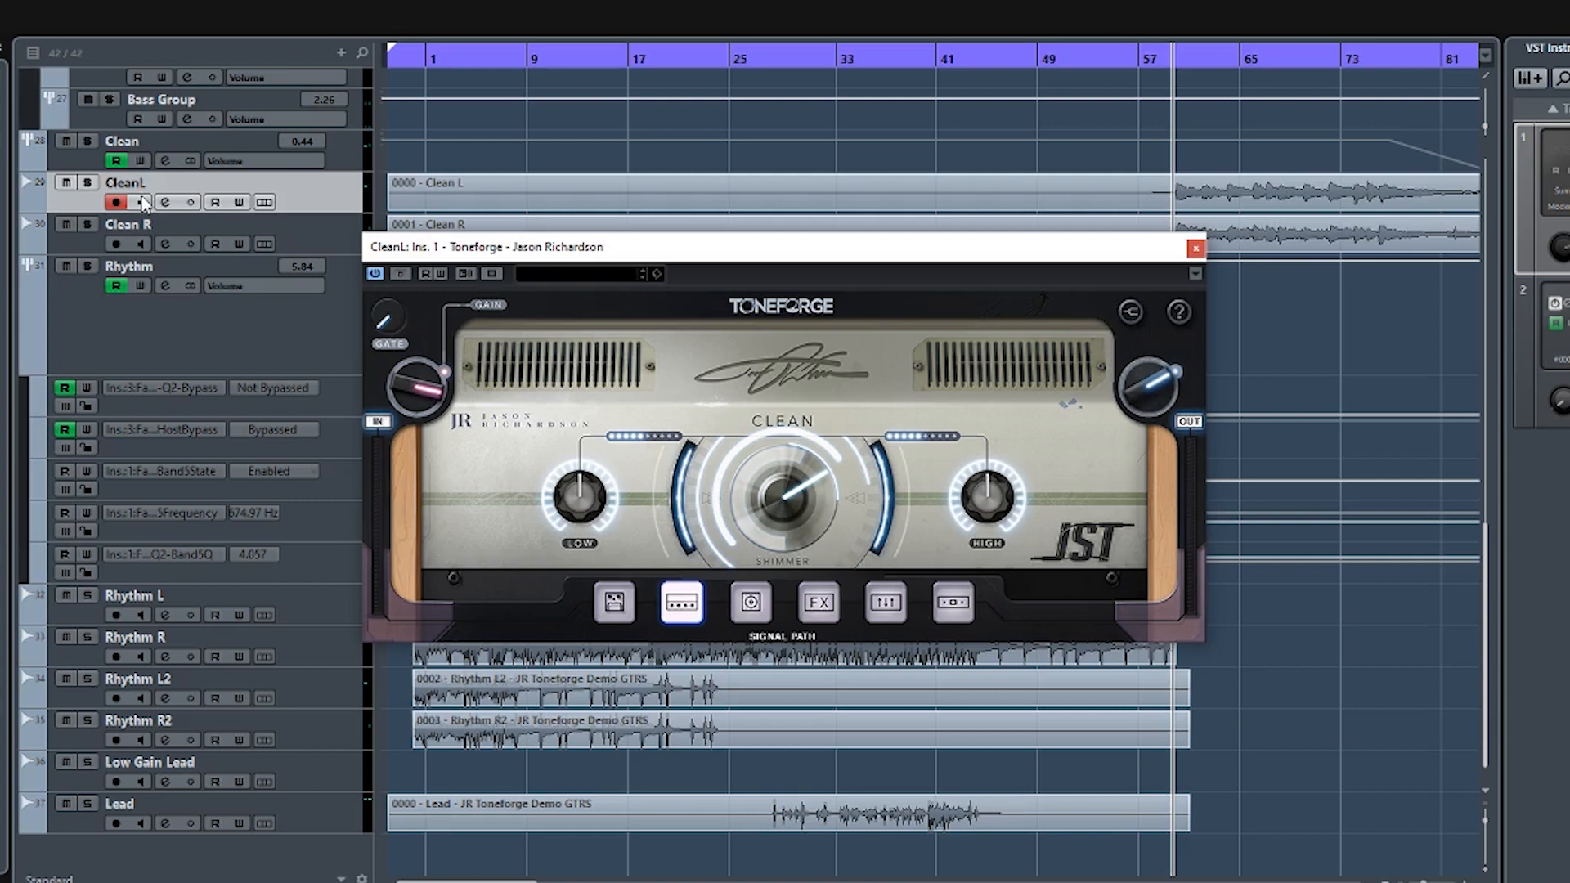
- Solo the Clean group, play it from about bar 59, and try out the Clean amp's Shimmer control
{"action": "left_click", "coordinate": [86, 140]}
{"action": "key", "text": "space"}
{"action": "left_click_drag", "start_coordinate": [781, 495], "coordinate": [757, 468]}
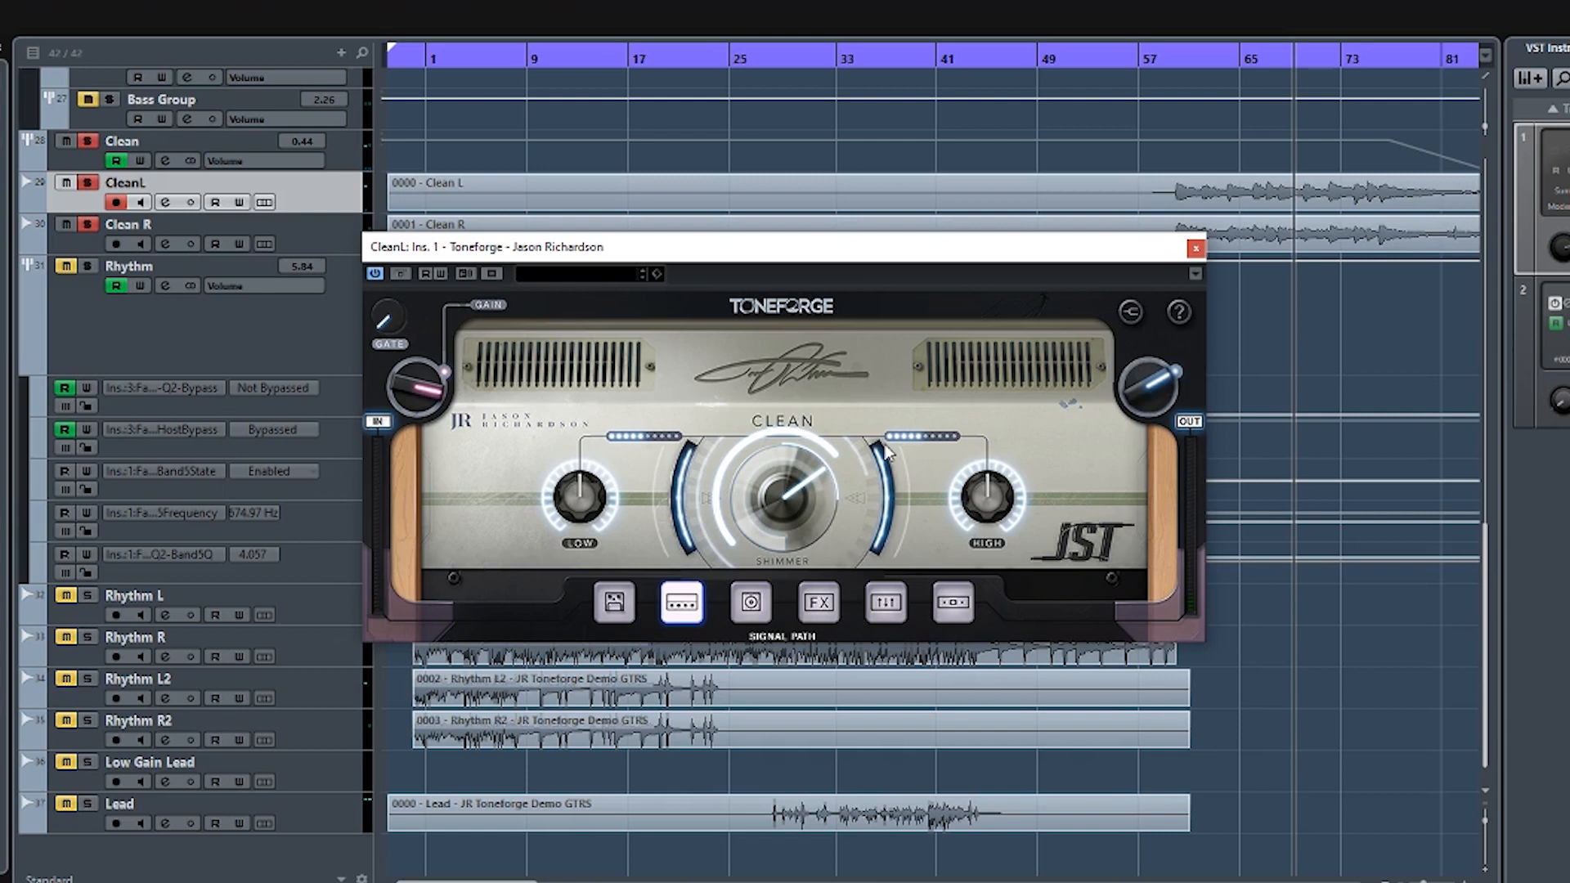
- Review CleanL's cabinet, Delay pedal, and Reverb mix and size settings, then close the plugin window
{"action": "left_click", "coordinate": [752, 607]}
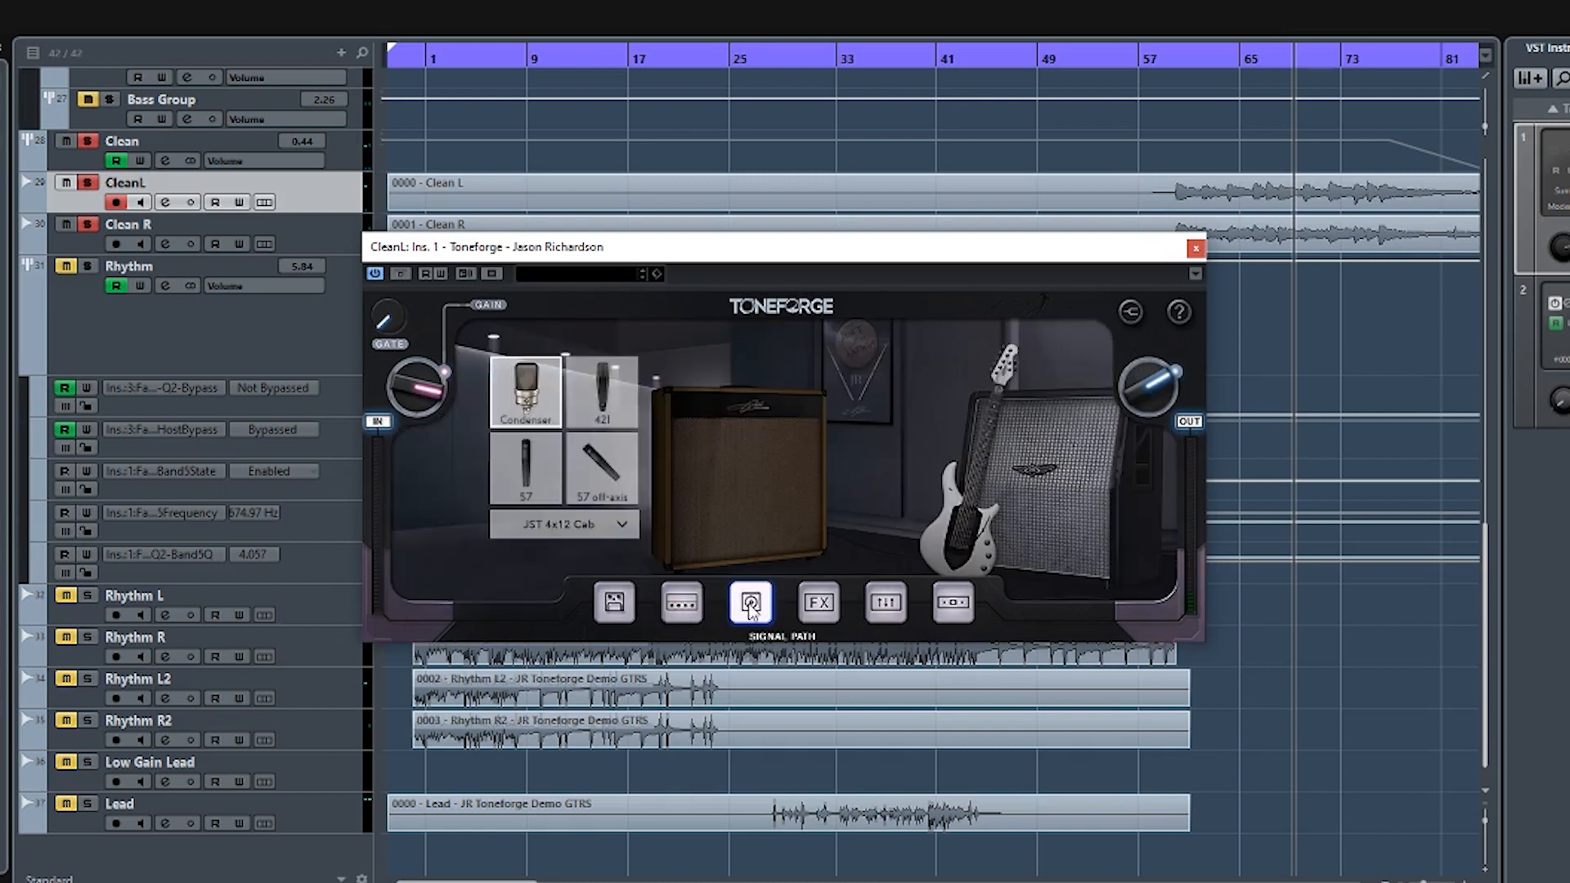
{"action": "left_click", "coordinate": [819, 609]}
{"action": "left_click", "coordinate": [552, 448]}
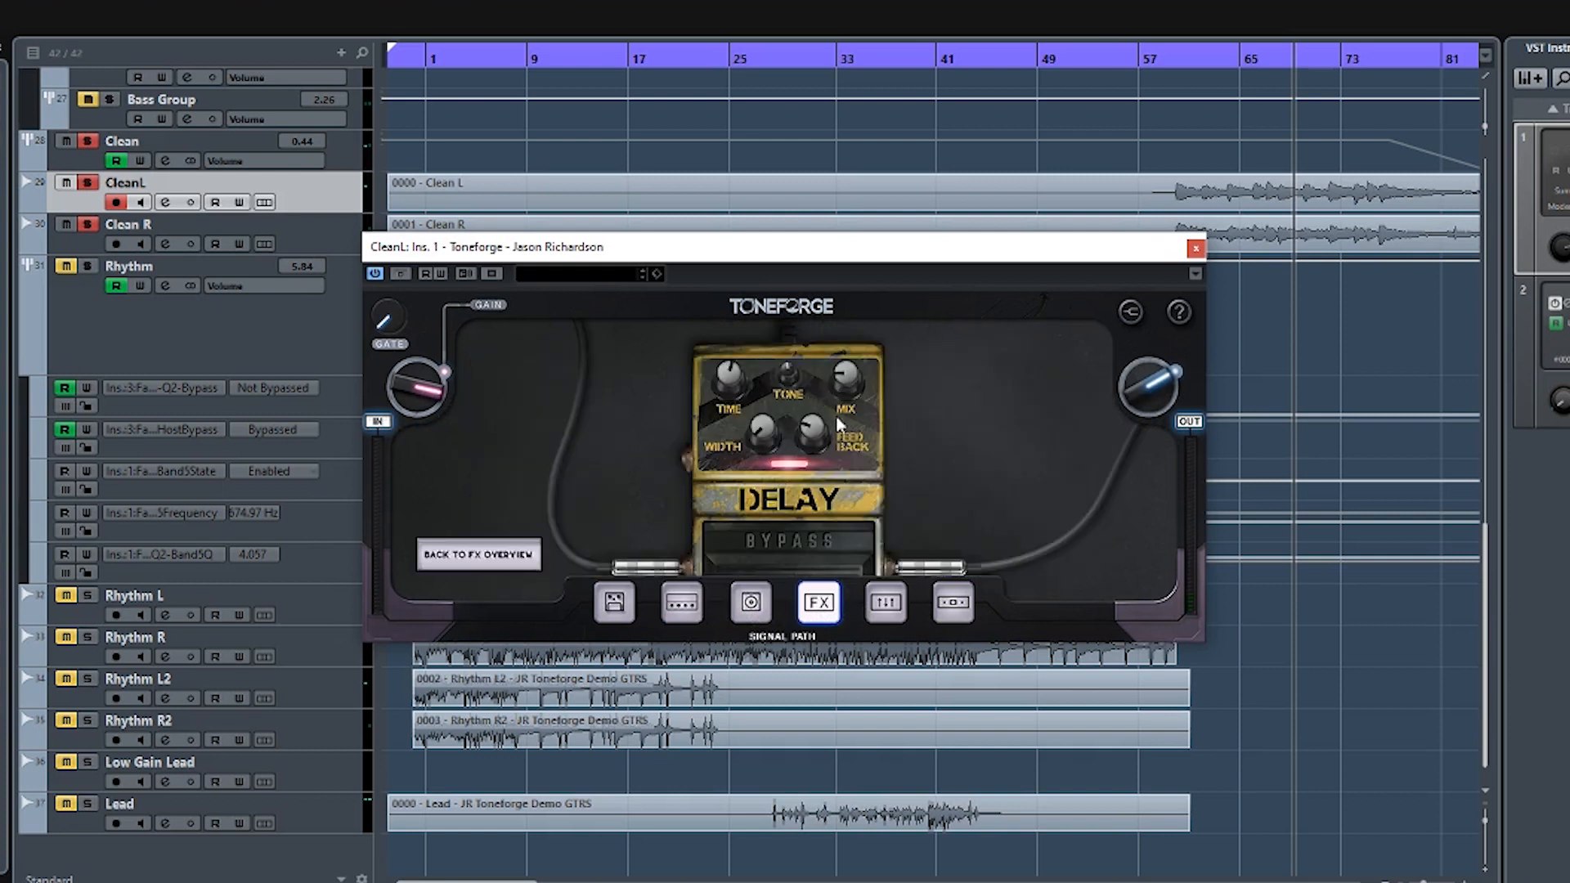
{"action": "left_click", "coordinate": [509, 553]}
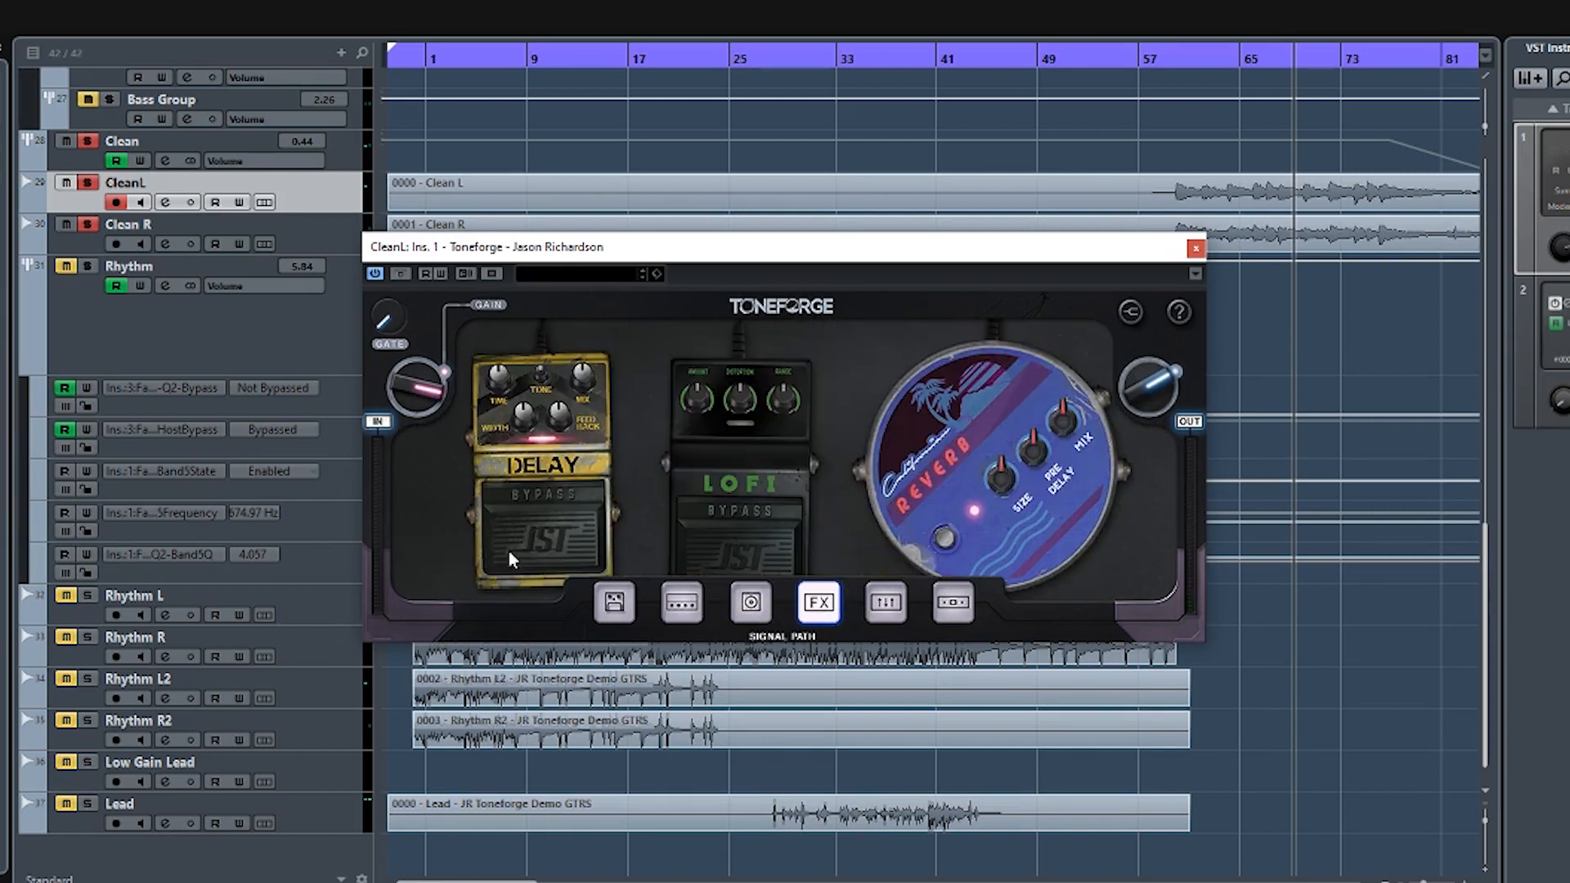
{"action": "left_click", "coordinate": [1045, 506]}
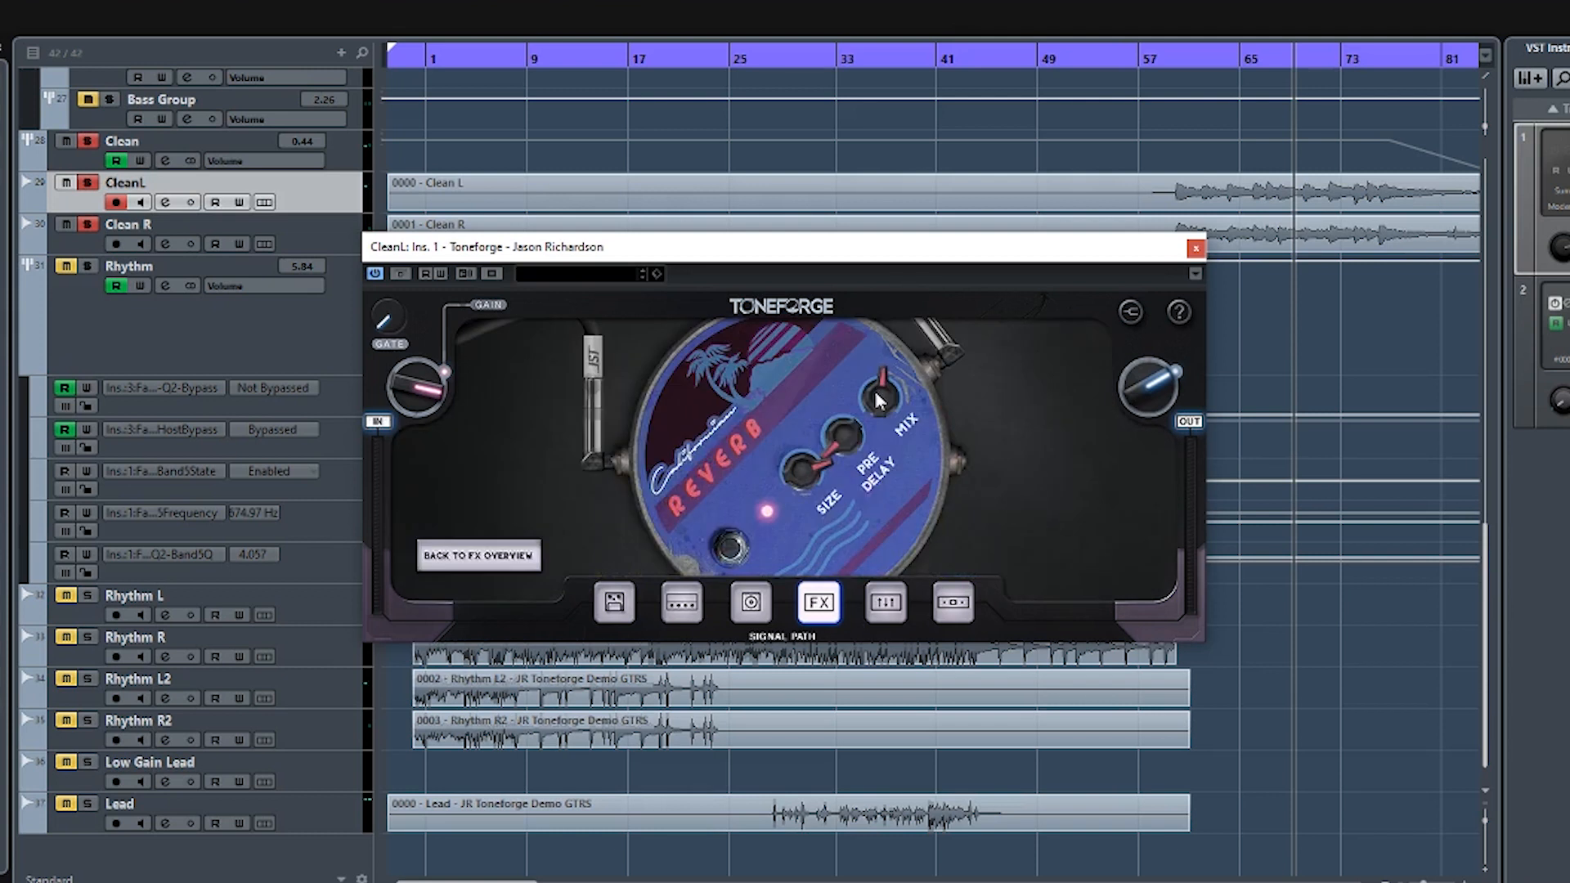
{"action": "mouse_move", "coordinate": [879, 399]}
{"action": "mouse_move", "coordinate": [798, 473]}
{"action": "left_click", "coordinate": [1195, 249]}
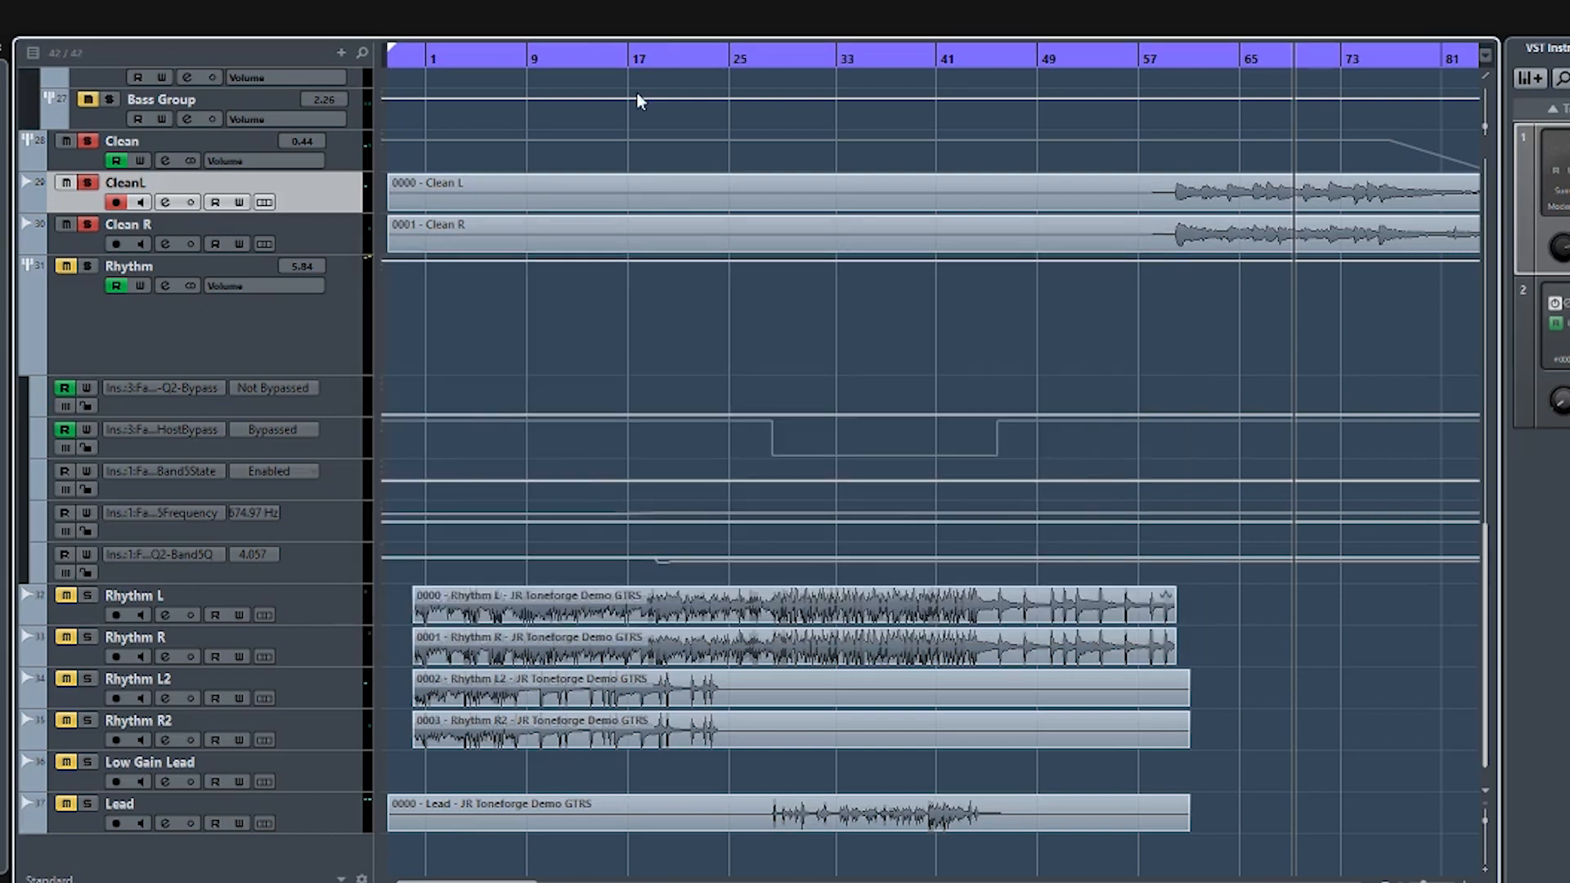